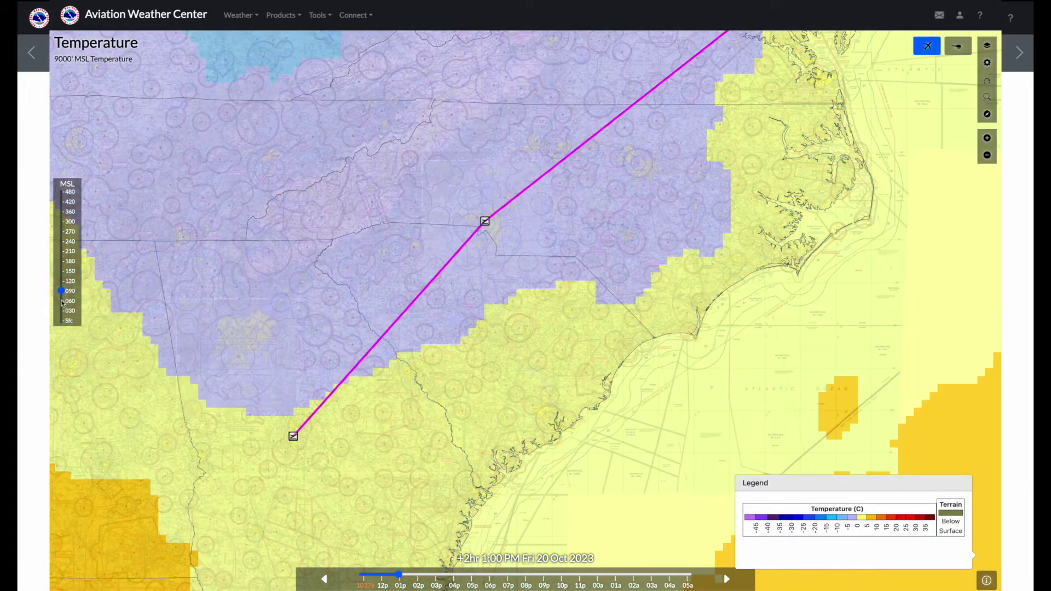
View the temperature map at a lower altitude and the cloud cover forecast at an earlier hour
{"action": "left_click", "coordinate": [62, 302]}
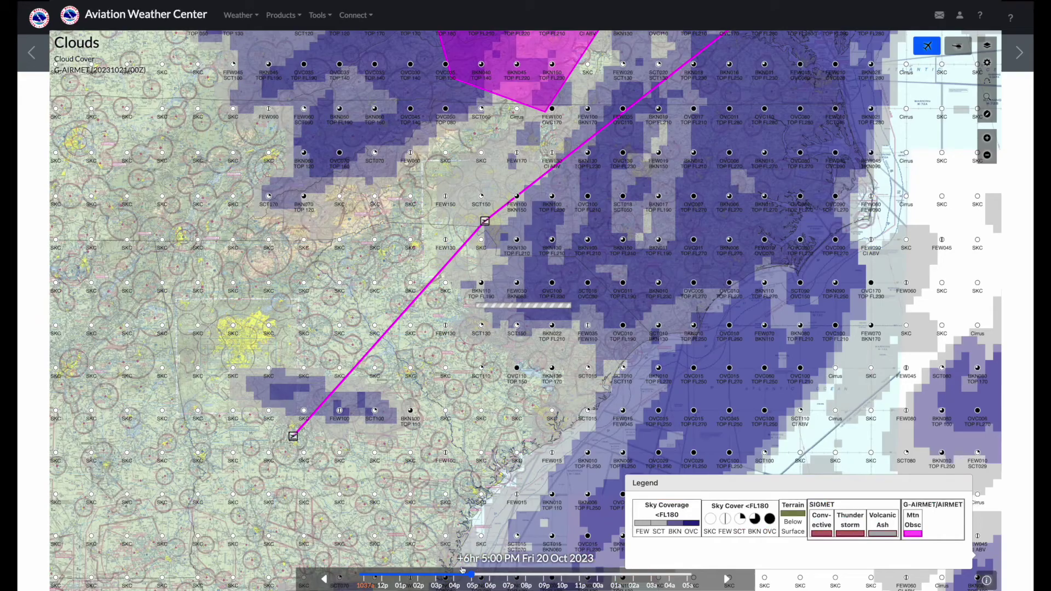
{"action": "left_click", "coordinate": [426, 575]}
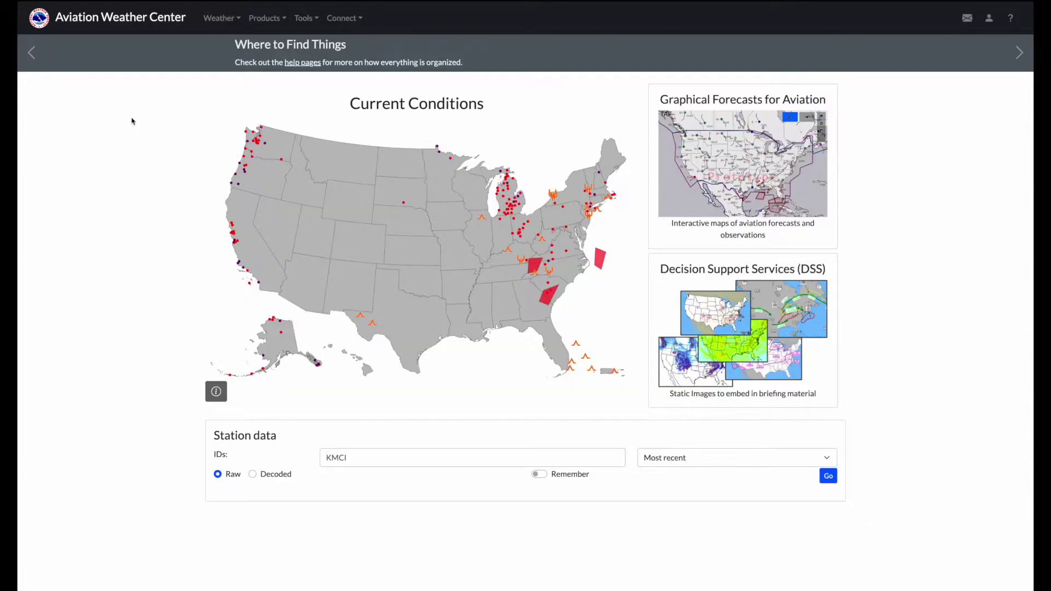
{"action": "mouse_move", "coordinate": [300, 32]}
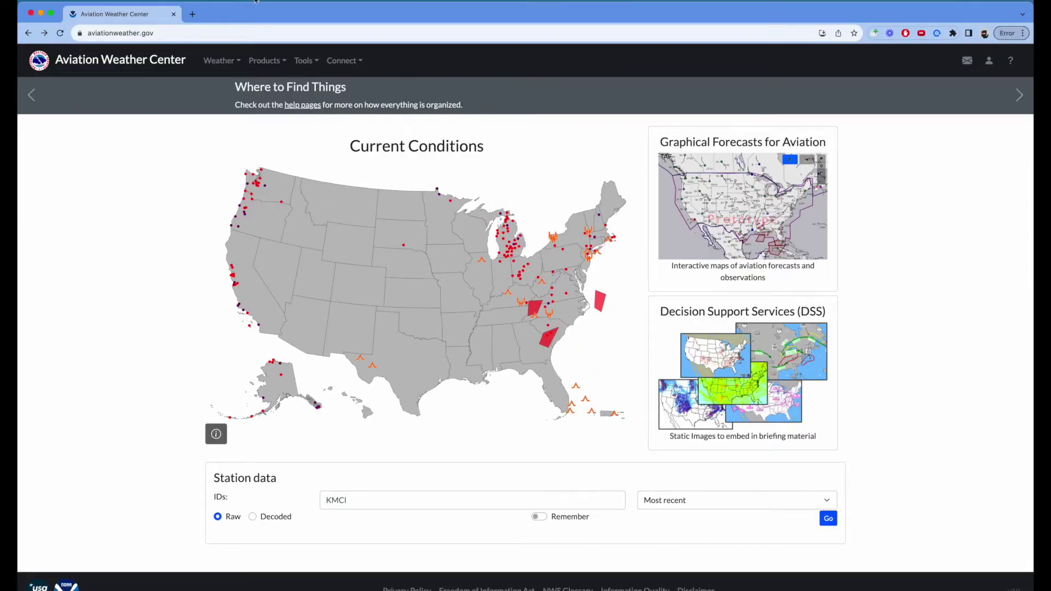
{"action": "left_click", "coordinate": [158, 33]}
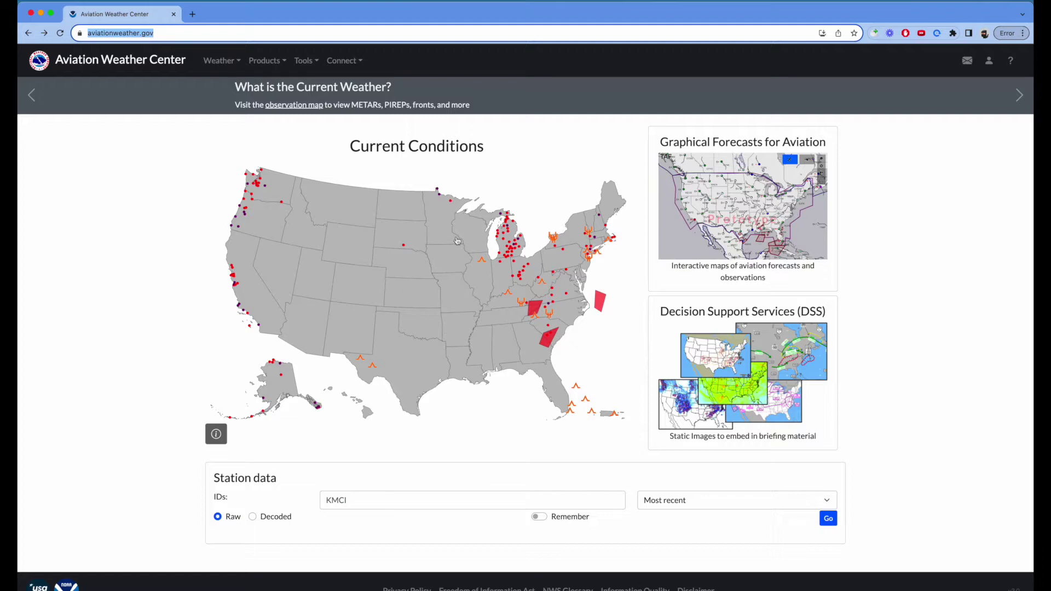
{"action": "left_click", "coordinate": [721, 142]}
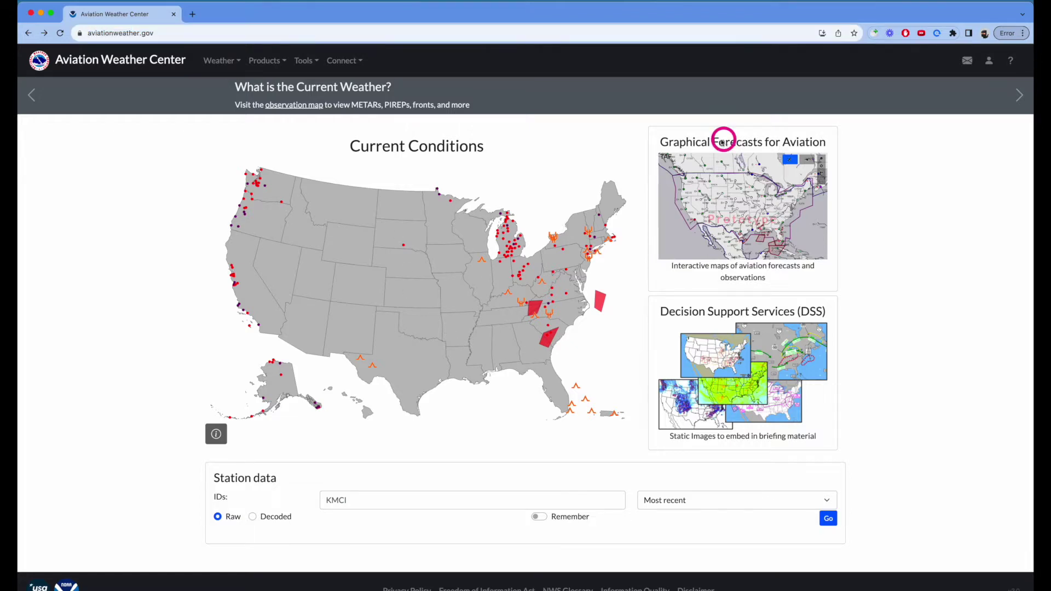
{"action": "left_click", "coordinate": [771, 141]}
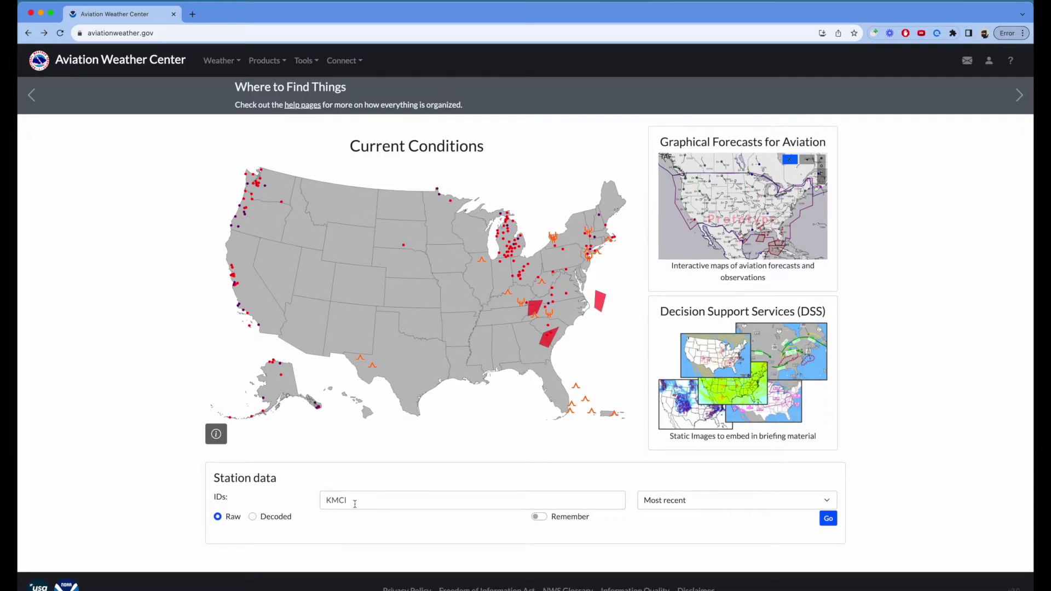
Retrieve raw station data for KPRC covering the past 6 hours, with the Remember option turned on
{"action": "left_click", "coordinate": [358, 500]}
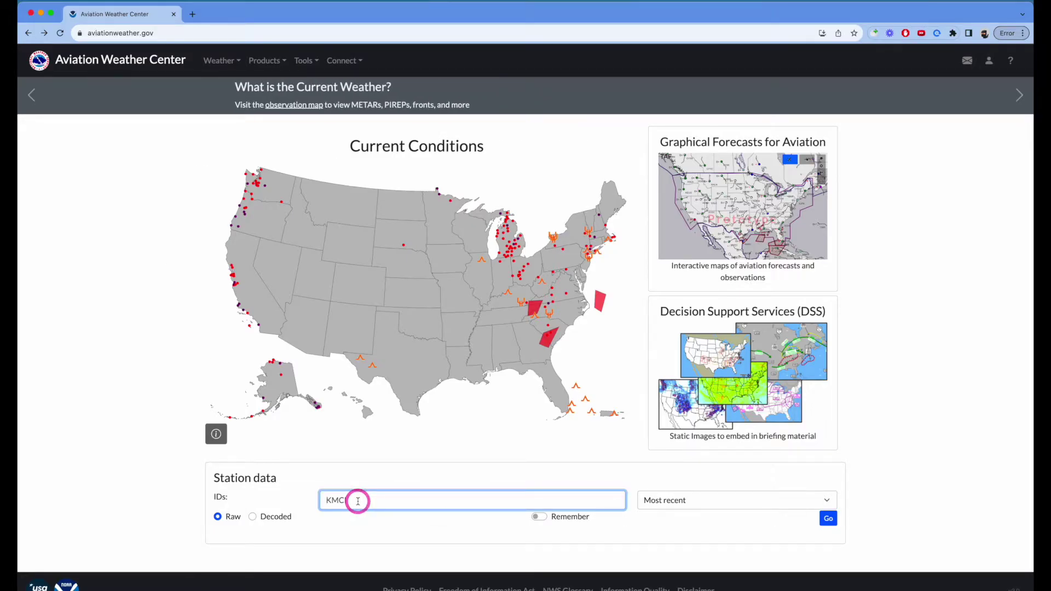
{"action": "type", "text": "KPR"}
{"action": "left_click", "coordinate": [666, 503]}
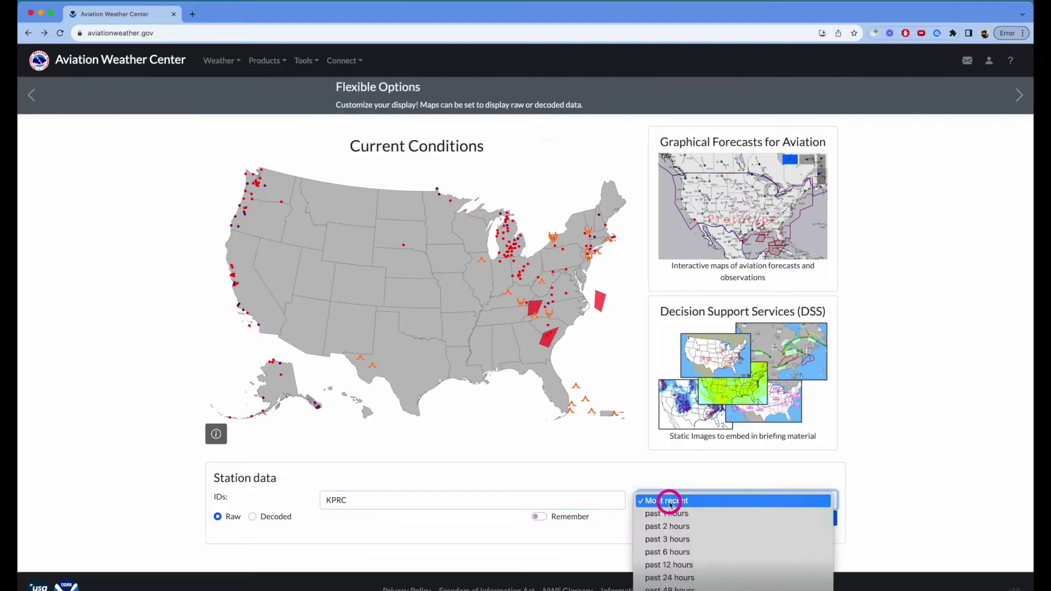
{"action": "left_click", "coordinate": [682, 553]}
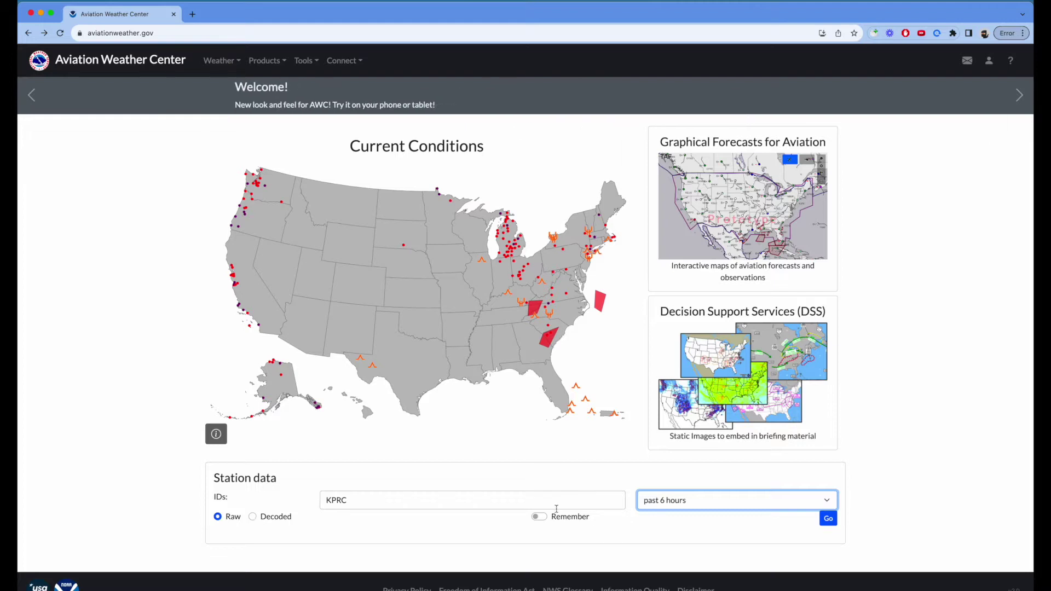
{"action": "left_click", "coordinate": [545, 519]}
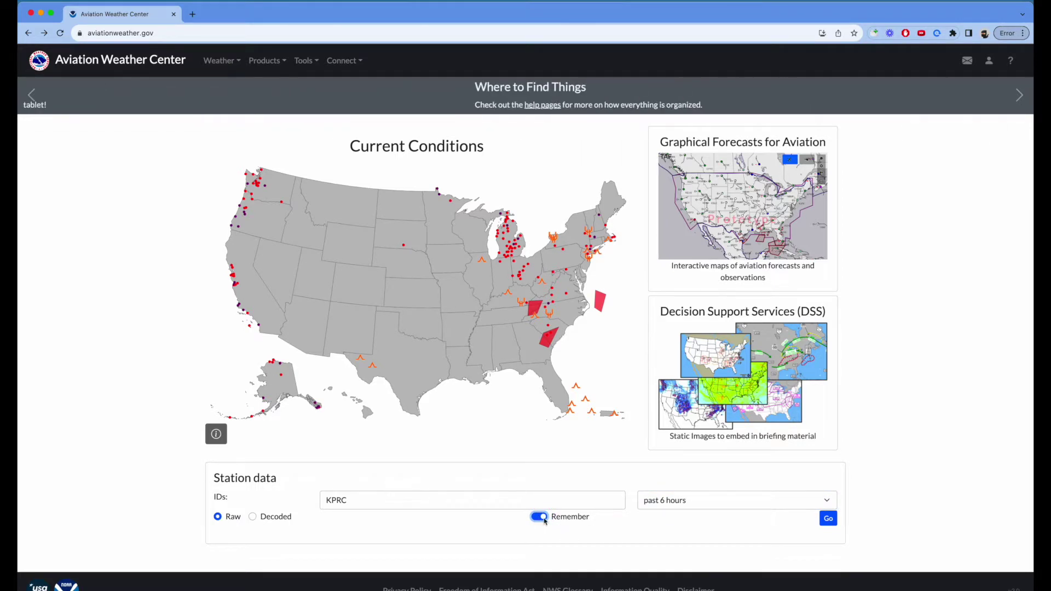
{"action": "left_click", "coordinate": [835, 523]}
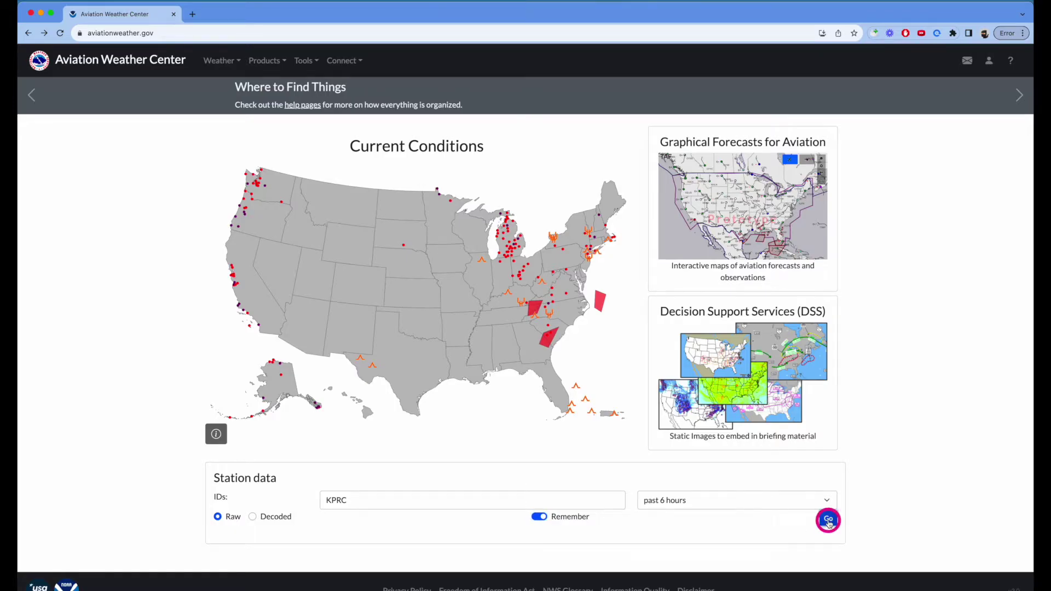
Read the newest KPRC observation in the retrieved station data
{"action": "scroll", "coordinate": [915, 395], "scroll_direction": "down", "scroll_amount": 2}
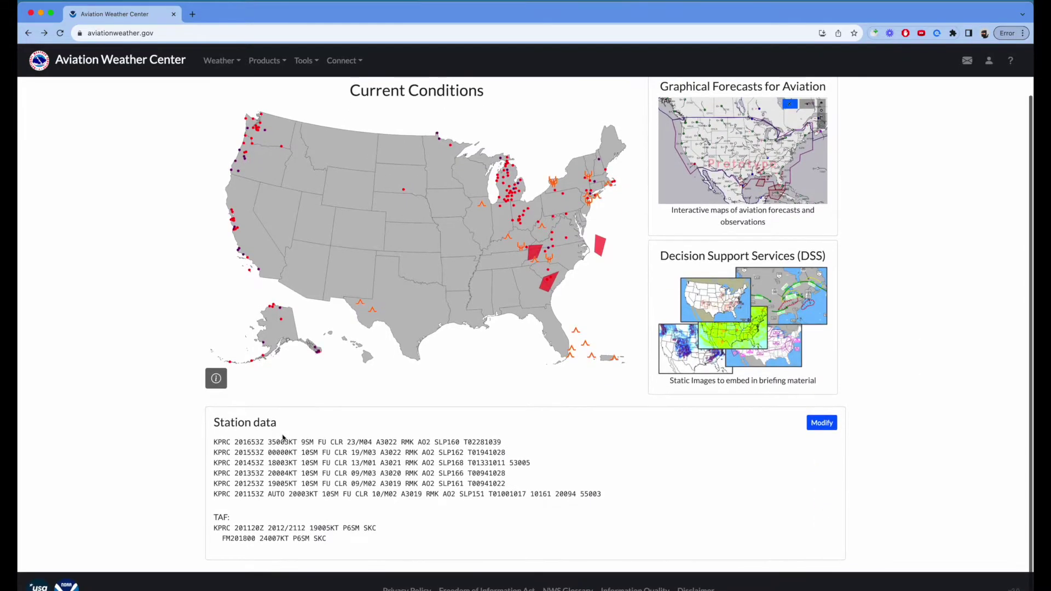
{"action": "left_click", "coordinate": [264, 442]}
{"action": "left_click", "coordinate": [328, 442]}
{"action": "left_click", "coordinate": [252, 436]}
{"action": "left_click", "coordinate": [325, 443]}
{"action": "scroll", "coordinate": [471, 480], "scroll_direction": "up", "scroll_amount": 2}
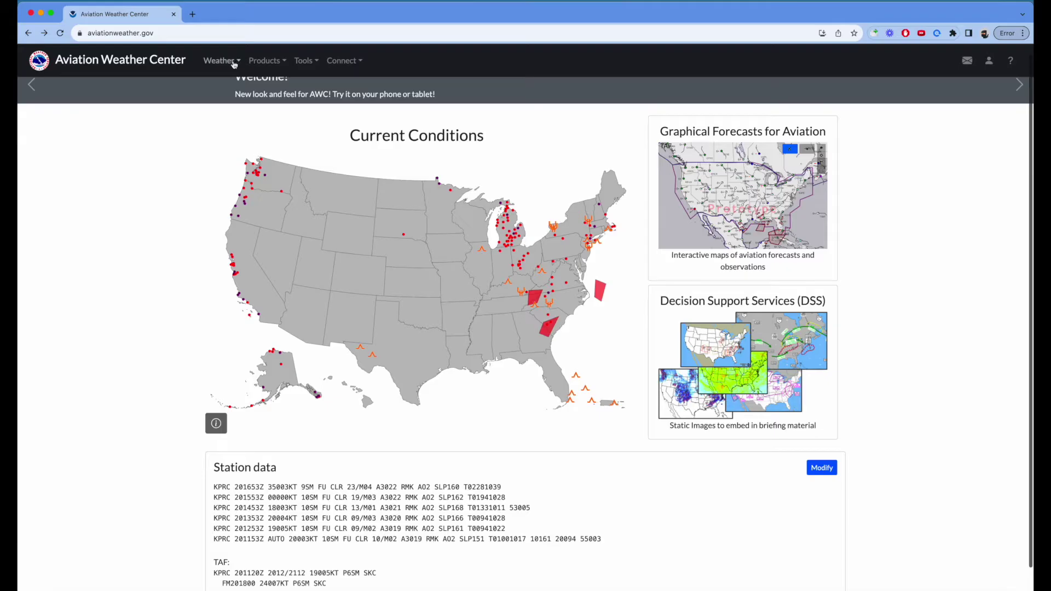
{"action": "left_click", "coordinate": [229, 64]}
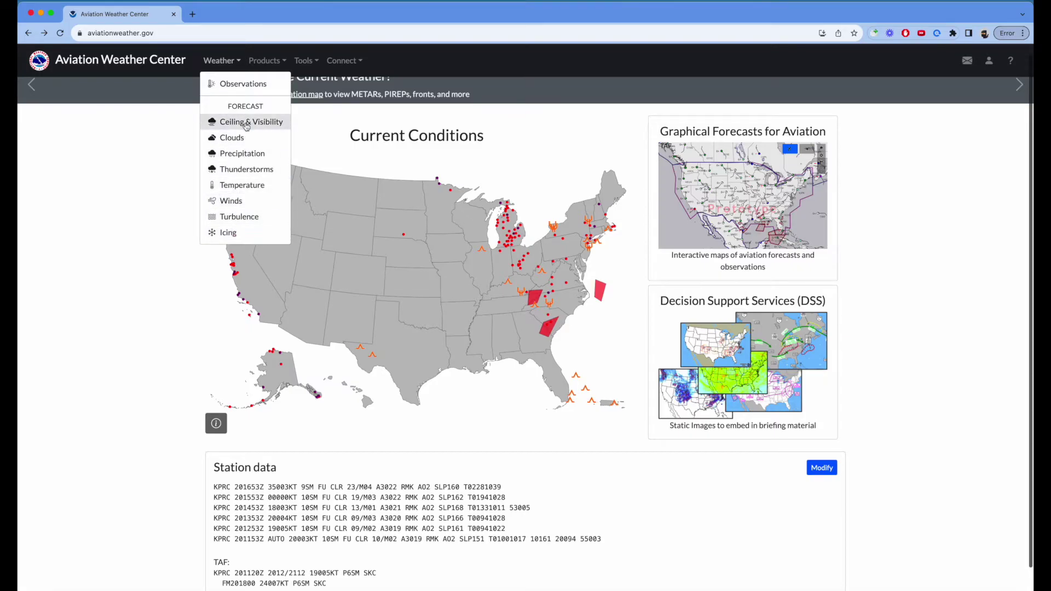
{"action": "left_click", "coordinate": [272, 61]}
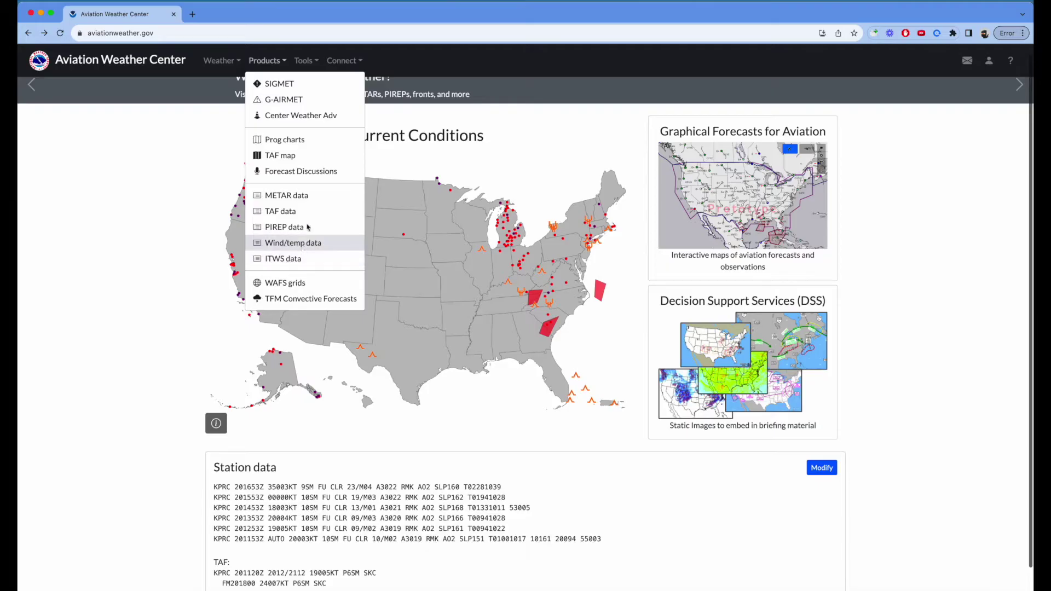
{"action": "left_click", "coordinate": [250, 516]}
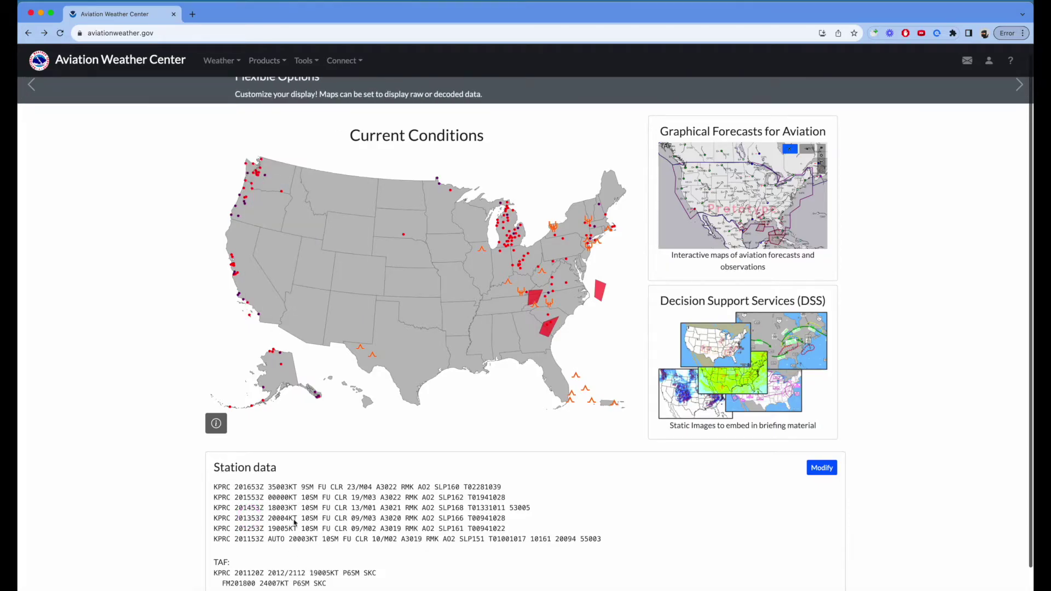
{"action": "left_click", "coordinate": [268, 60]}
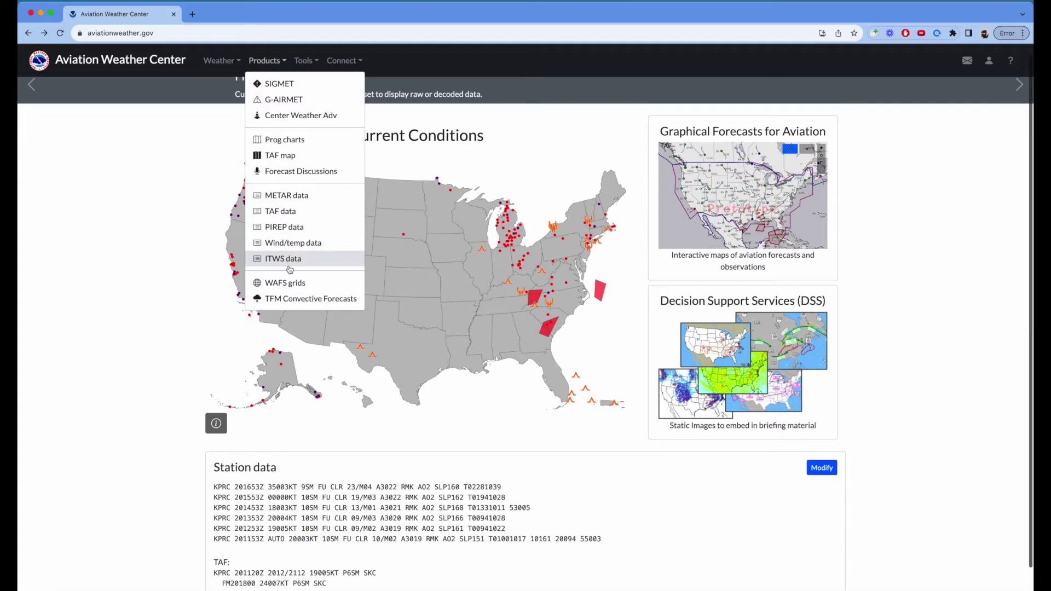
{"action": "left_click", "coordinate": [590, 132]}
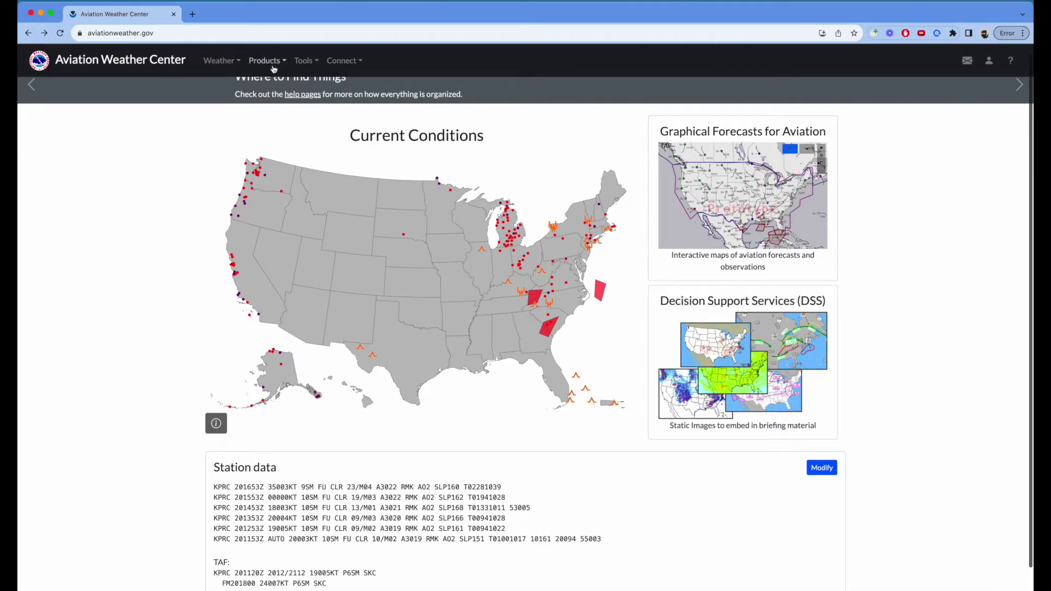
Open the prog charts product and show the map in full screen
{"action": "left_click", "coordinate": [274, 66]}
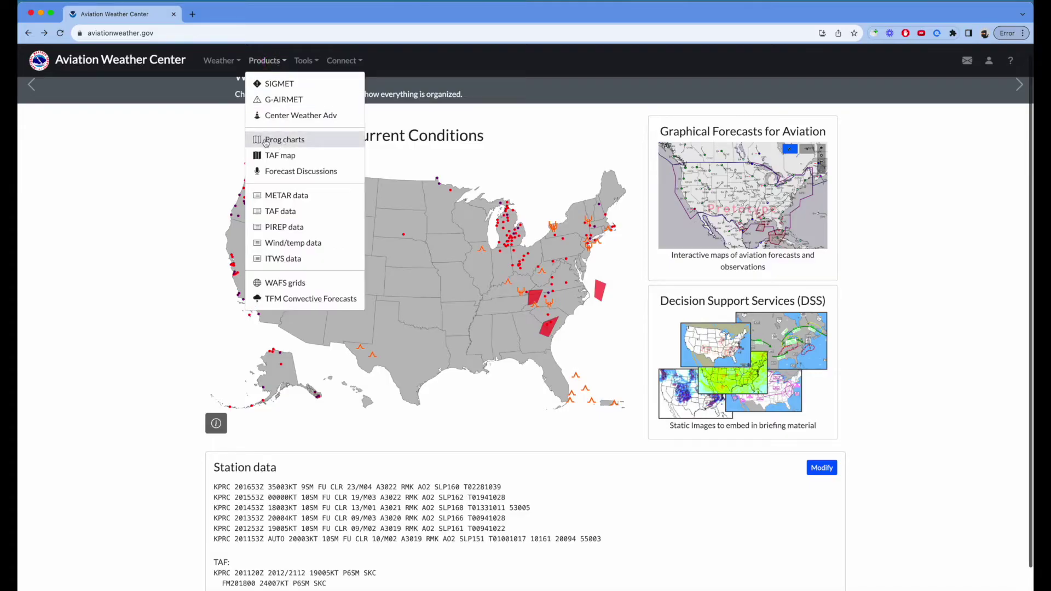
{"action": "left_click", "coordinate": [290, 141]}
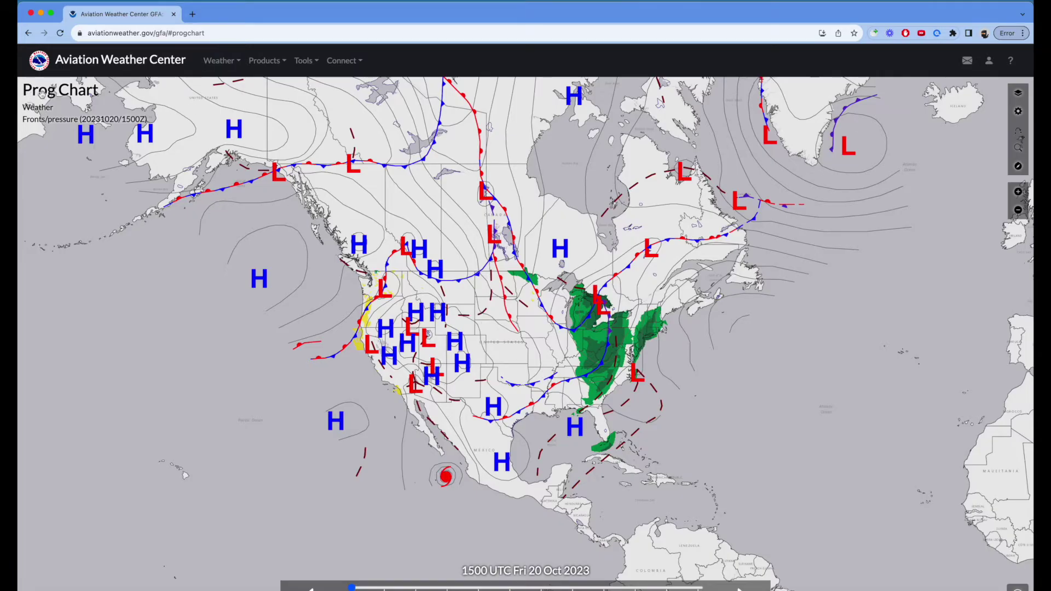
{"action": "left_click", "coordinate": [52, 13]}
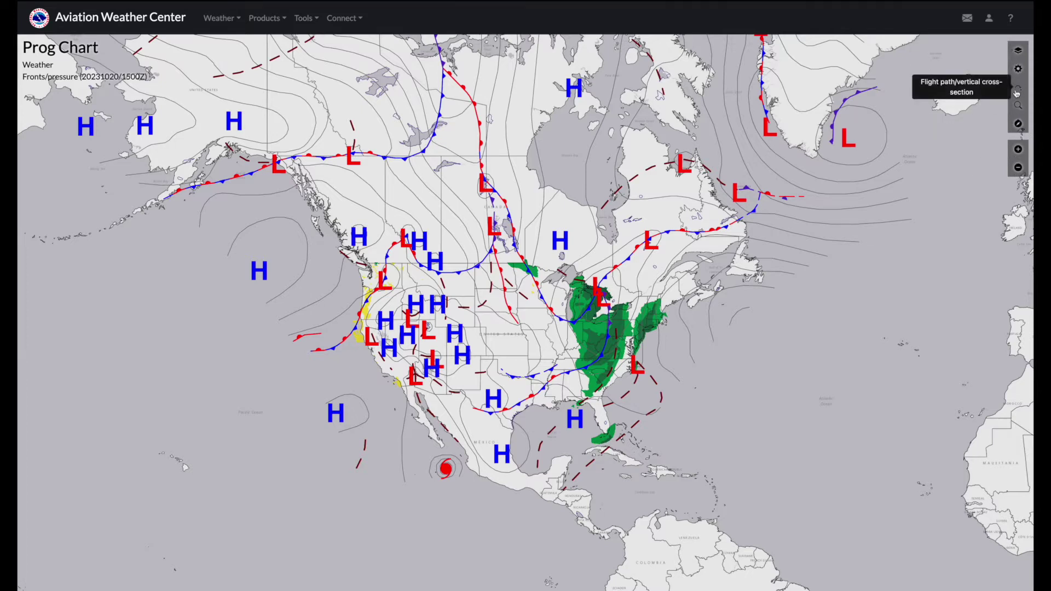
Hide and restore the Weather layer and the Fronts layer of the prog chart in turn
{"action": "left_click", "coordinate": [1018, 52]}
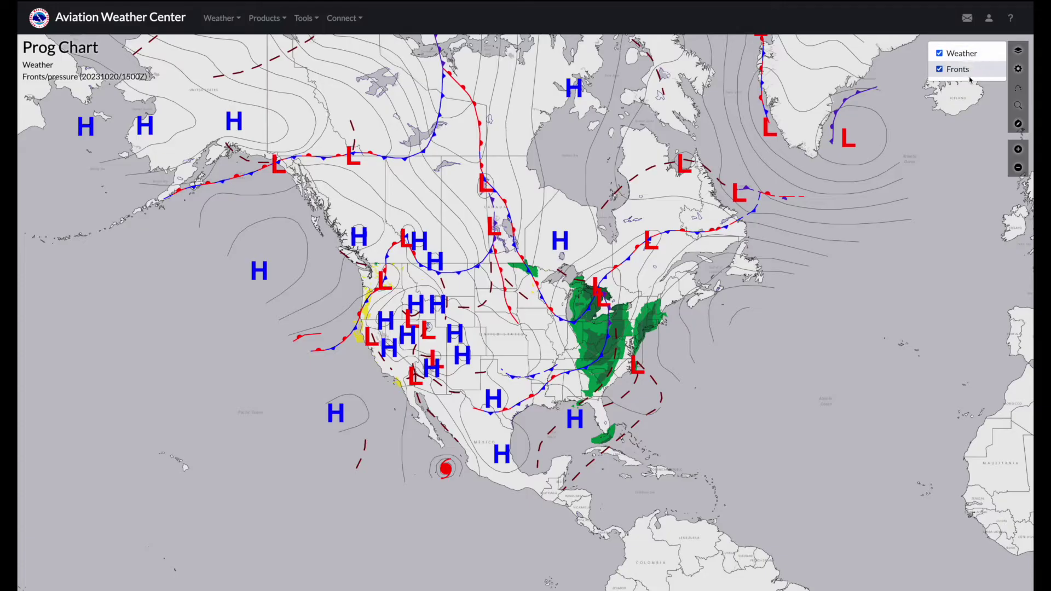
{"action": "left_click", "coordinate": [939, 53]}
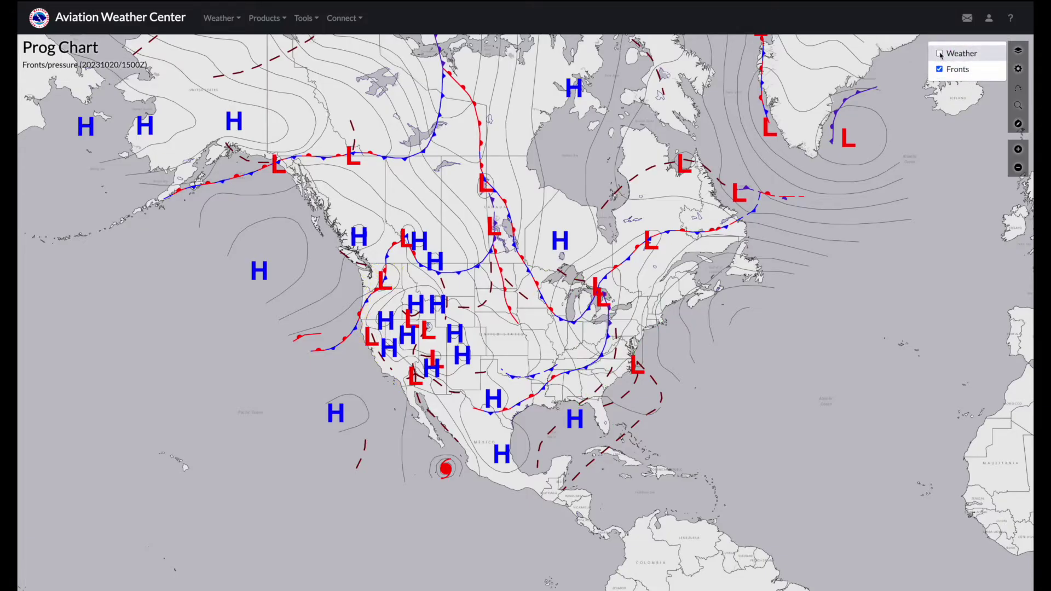
{"action": "left_click", "coordinate": [940, 53]}
{"action": "left_click", "coordinate": [939, 70]}
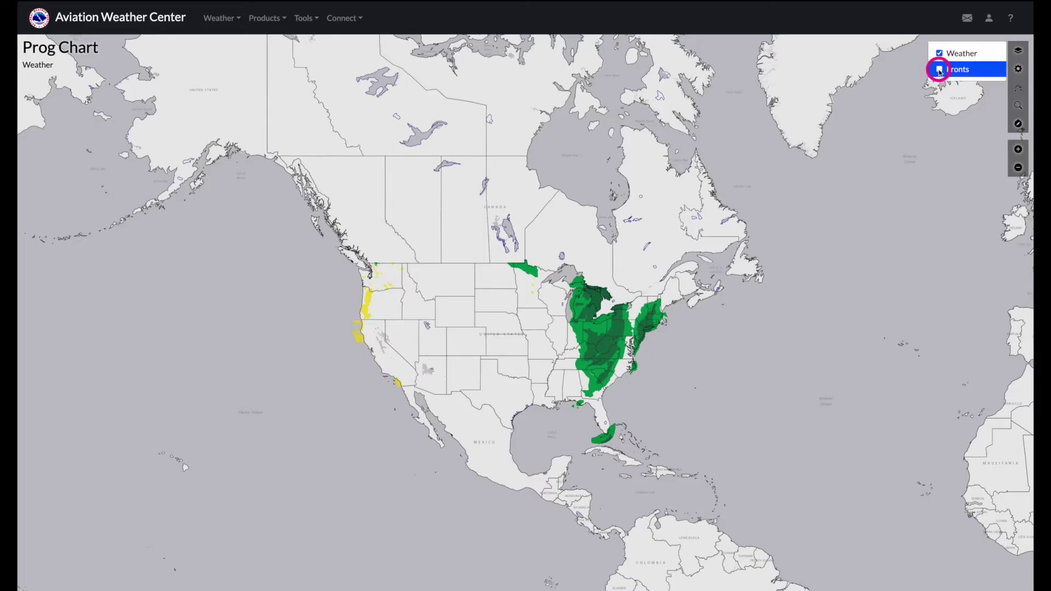
{"action": "left_click", "coordinate": [939, 70]}
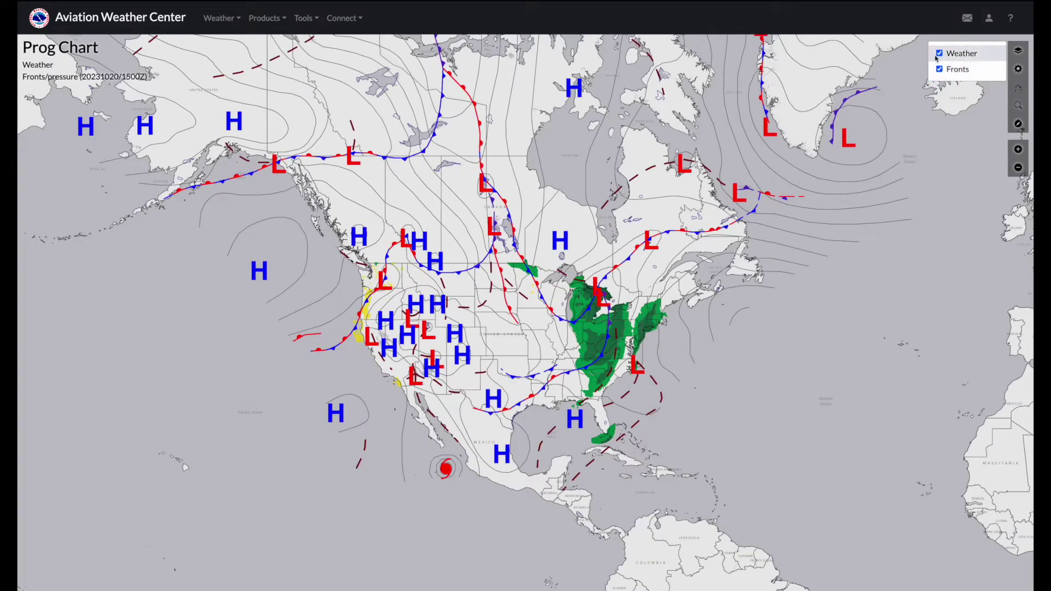
{"action": "left_click", "coordinate": [939, 69]}
Lower the opacity of the prog chart's weather imagery and switch the map to local time (America/Phoenix)
{"action": "left_click", "coordinate": [1018, 69]}
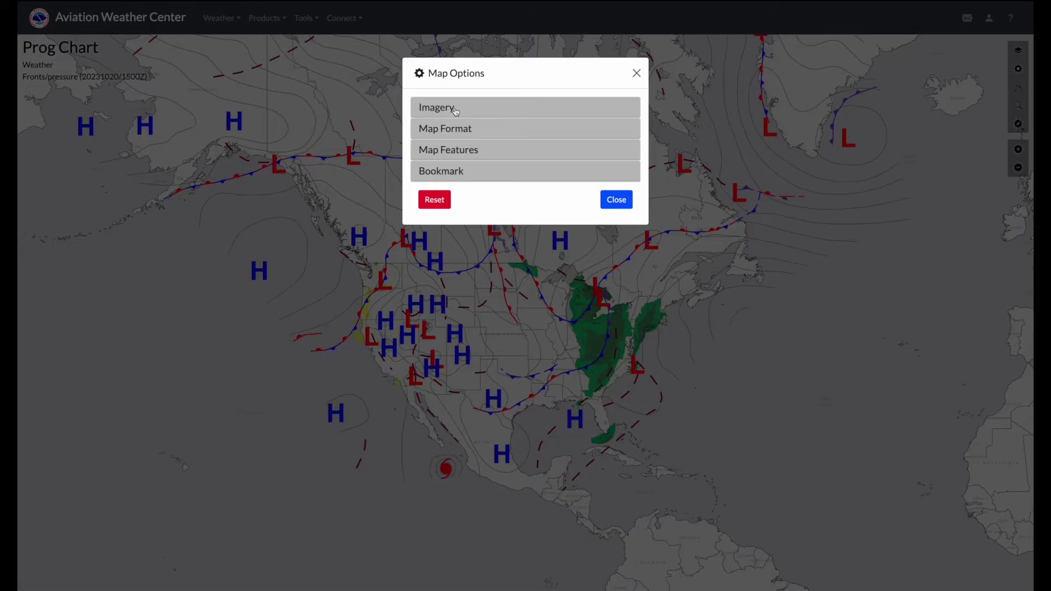
{"action": "left_click", "coordinate": [455, 110]}
{"action": "left_click", "coordinate": [475, 135]}
{"action": "left_click_drag", "start_coordinate": [507, 159], "coordinate": [474, 159]}
{"action": "left_click", "coordinate": [465, 189]}
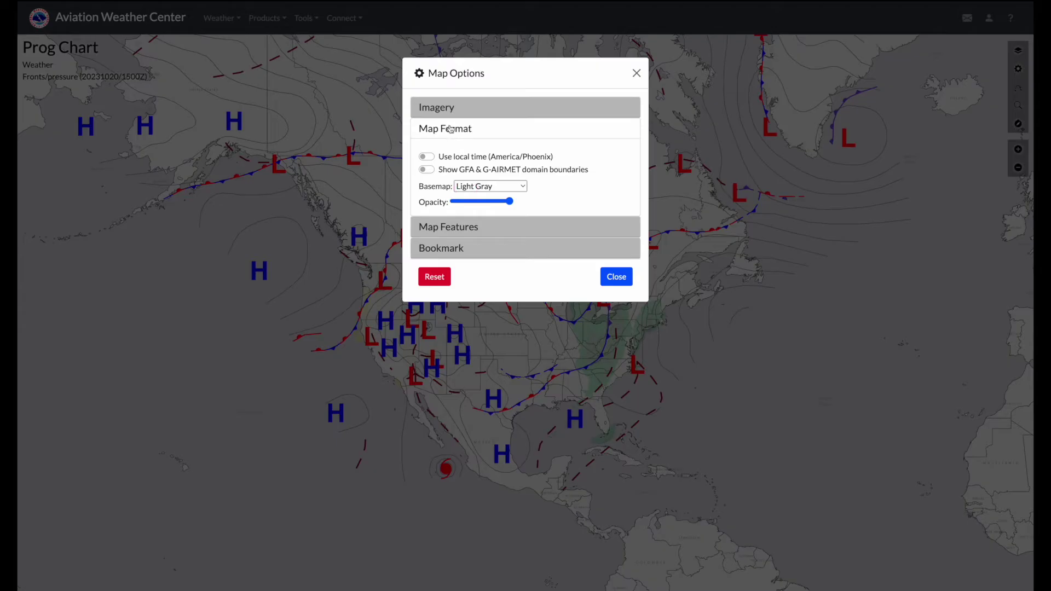
{"action": "left_click", "coordinate": [432, 160]}
Compare the Terrain, Road and IFR low level (US) basemaps, and set the basemap to VFR chart (US)
{"action": "left_click", "coordinate": [474, 186]}
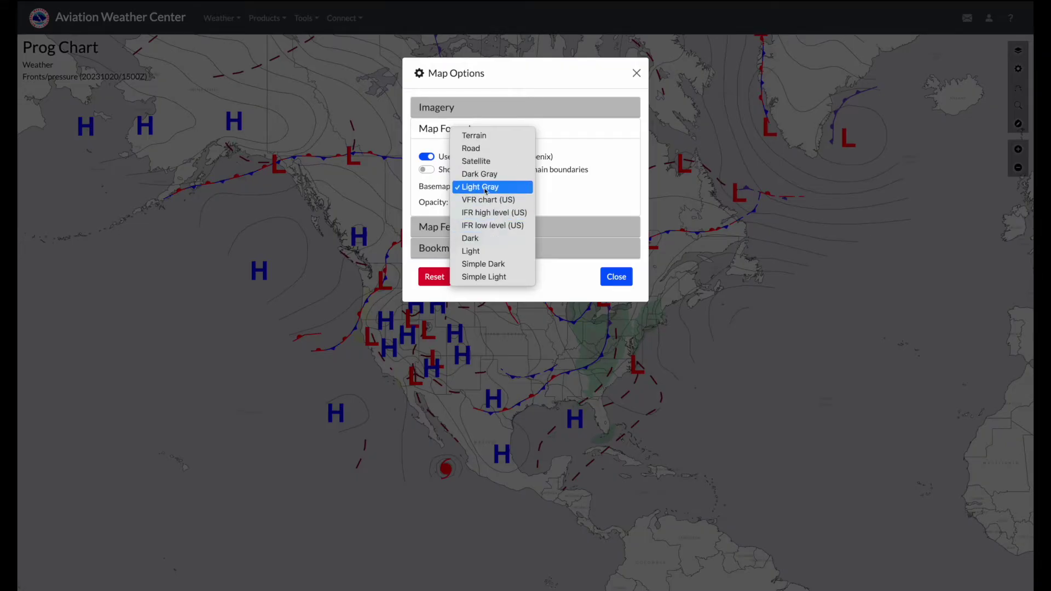
{"action": "left_click", "coordinate": [485, 135]}
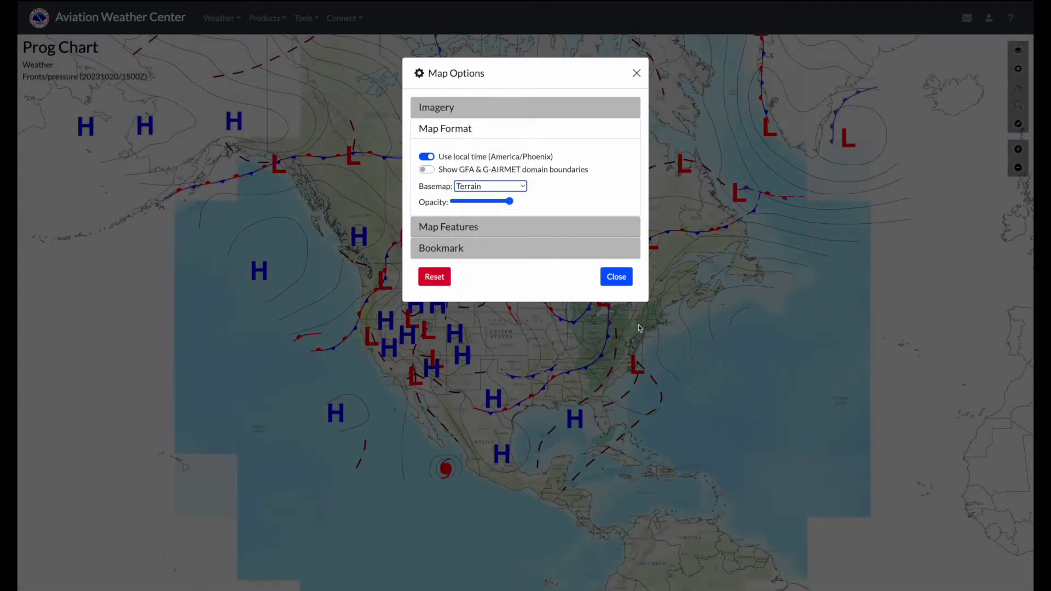
{"action": "left_click", "coordinate": [487, 185]}
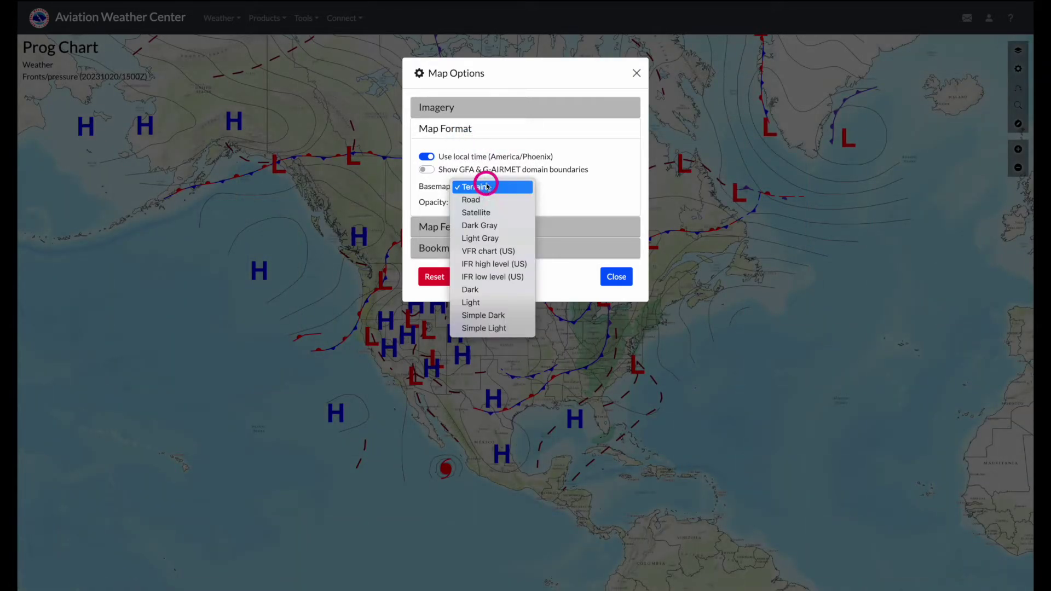
{"action": "left_click", "coordinate": [486, 197]}
{"action": "left_click", "coordinate": [488, 187]}
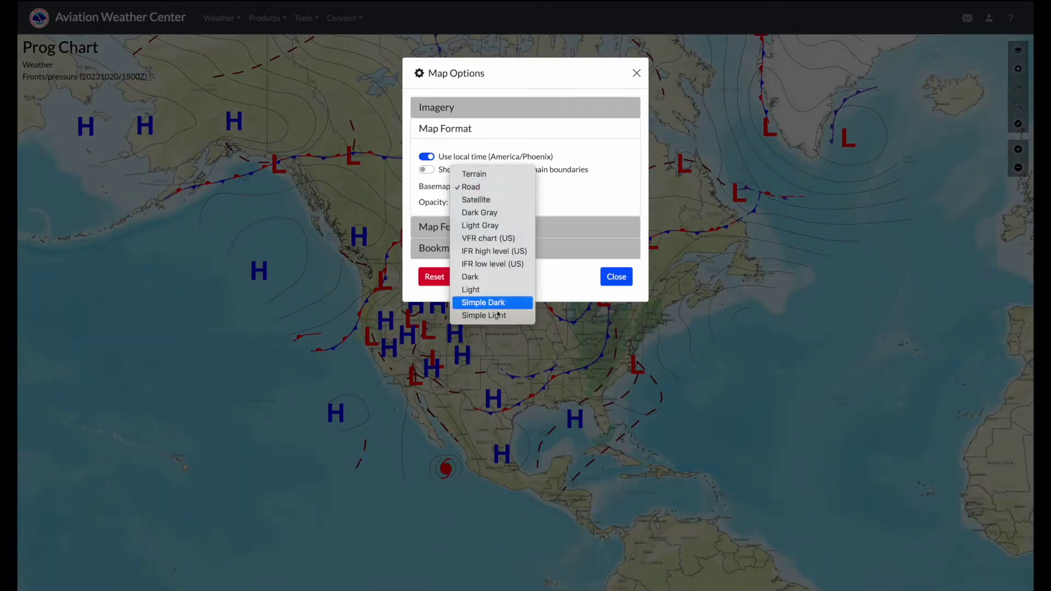
{"action": "left_click", "coordinate": [484, 239]}
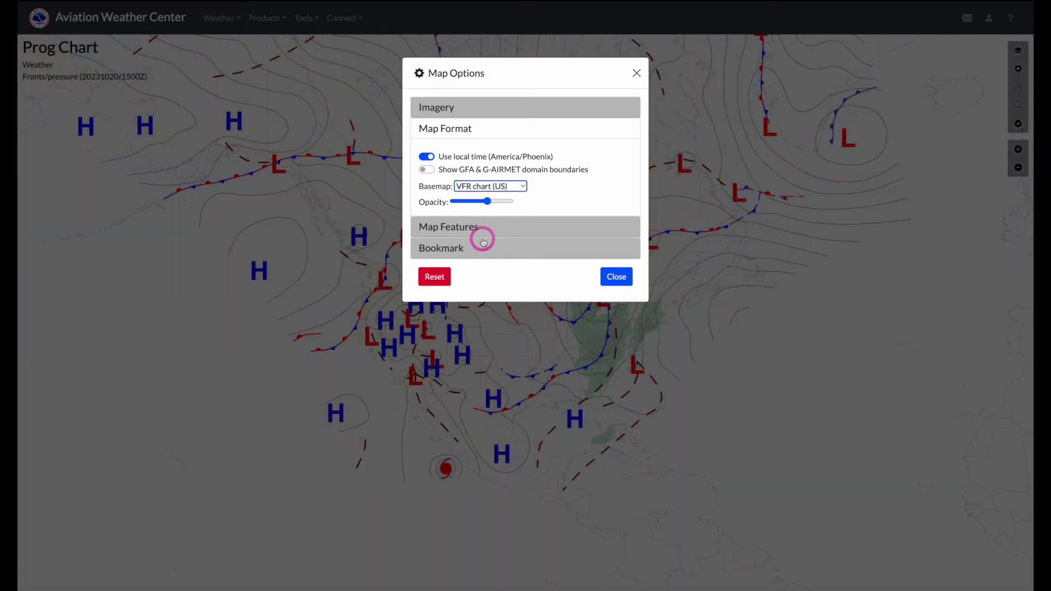
{"action": "left_click", "coordinate": [502, 186]}
{"action": "left_click", "coordinate": [501, 213]}
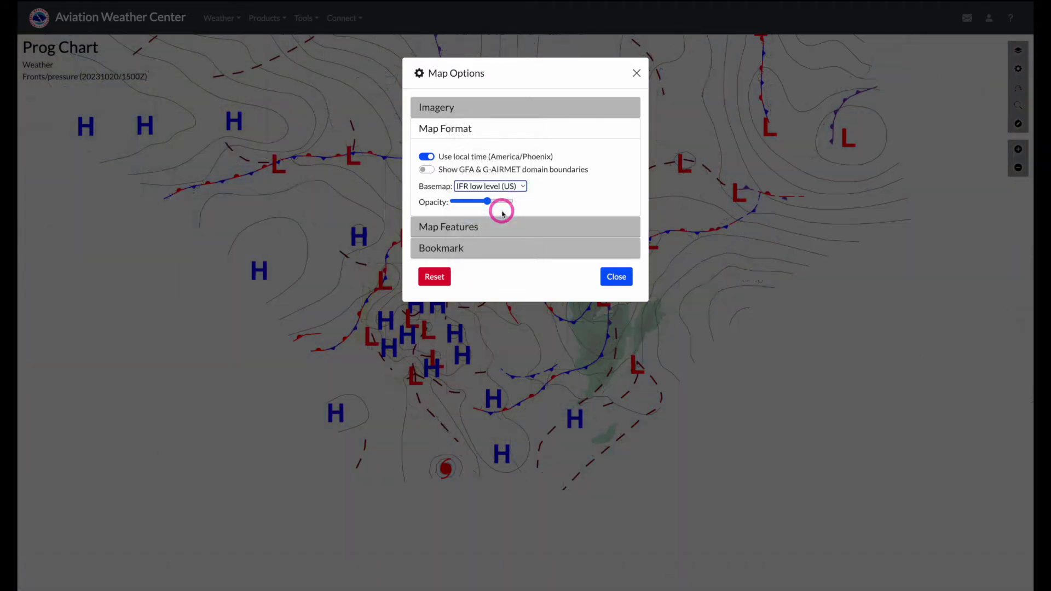
{"action": "left_click", "coordinate": [502, 189]}
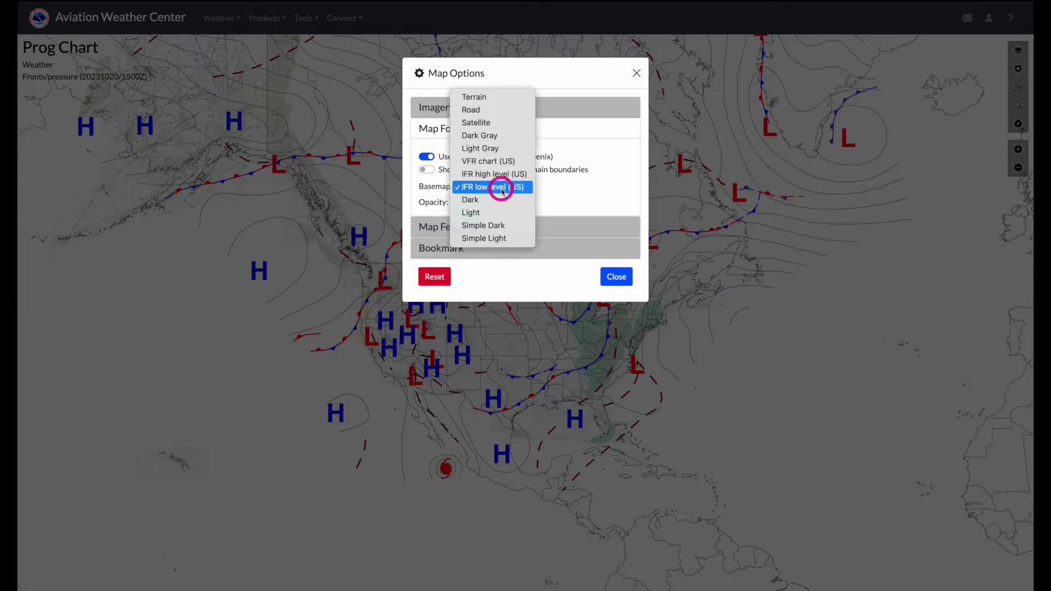
{"action": "left_click", "coordinate": [498, 159]}
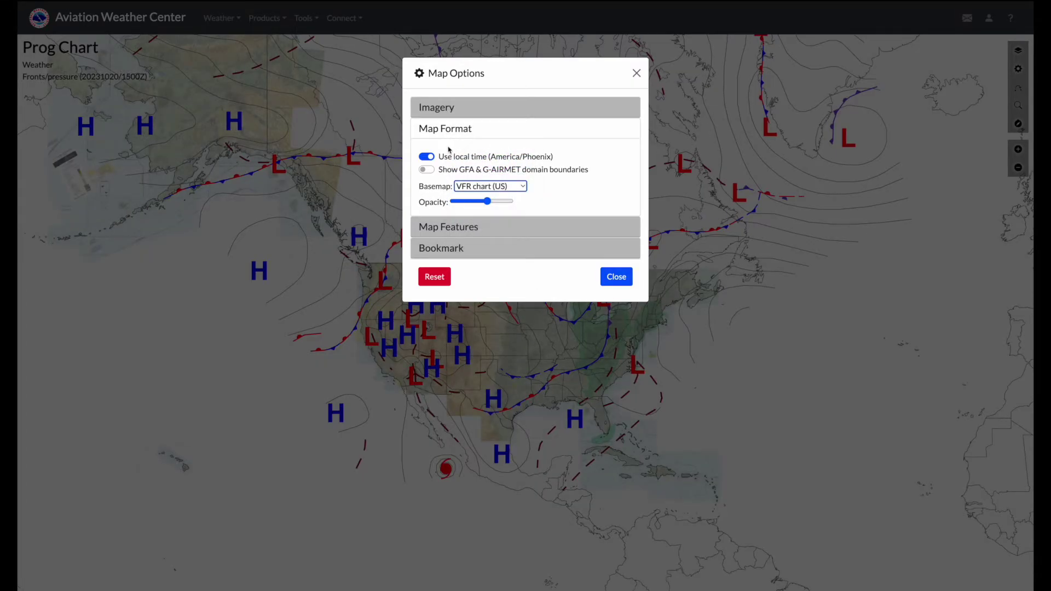
Review the available map features, close the map options and inspect the VFR chart around northern Florida and southern Georgia
{"action": "left_click", "coordinate": [458, 237]}
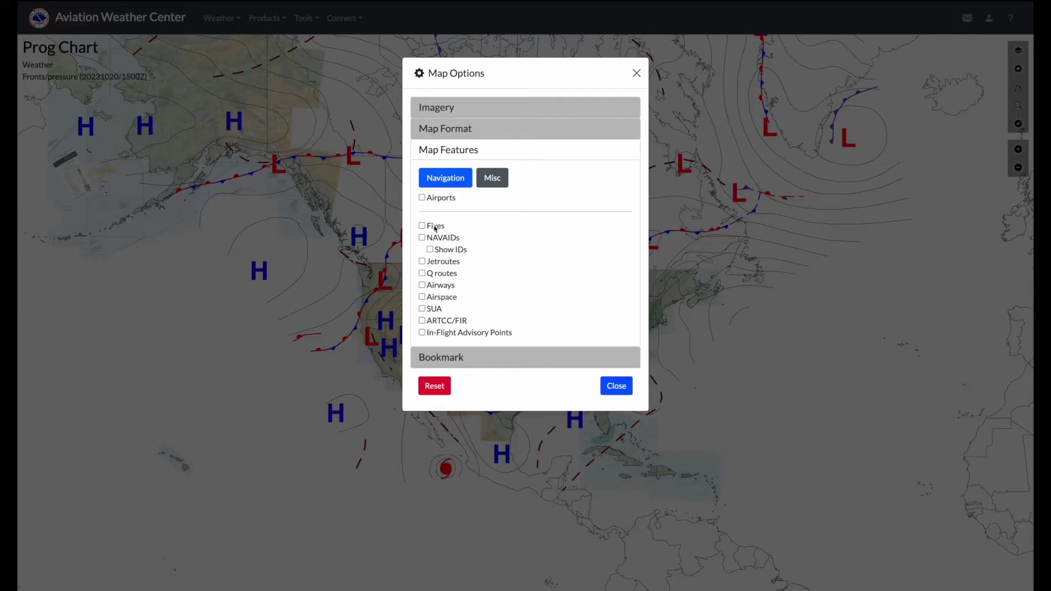
{"action": "left_click", "coordinate": [615, 386]}
{"action": "scroll", "coordinate": [592, 400], "scroll_direction": "up", "scroll_amount": 2}
{"action": "scroll", "coordinate": [592, 399], "scroll_direction": "up", "scroll_amount": 5}
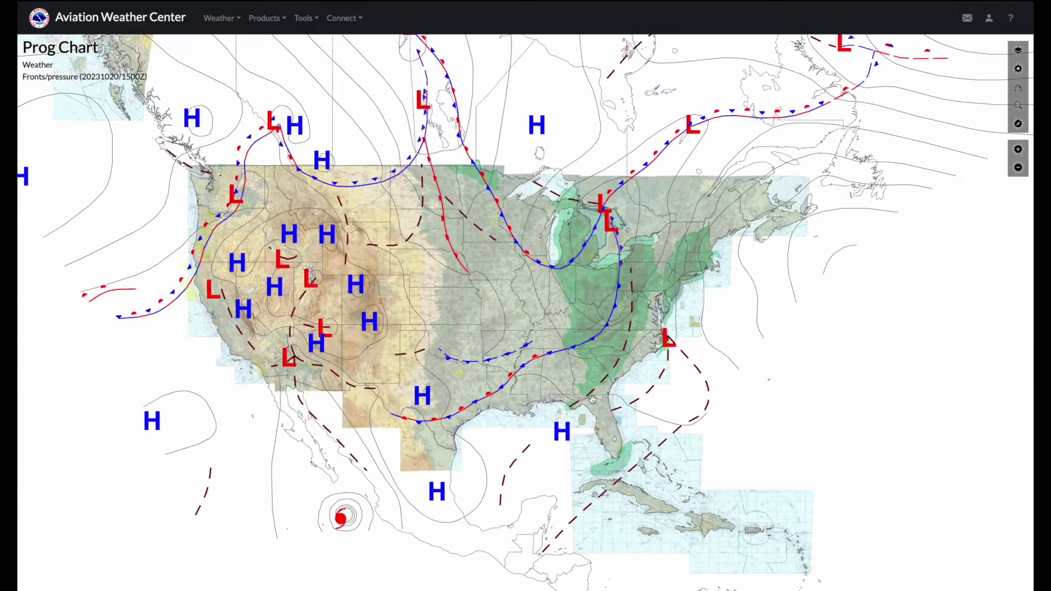
{"action": "scroll", "coordinate": [592, 399], "scroll_direction": "up", "scroll_amount": 2}
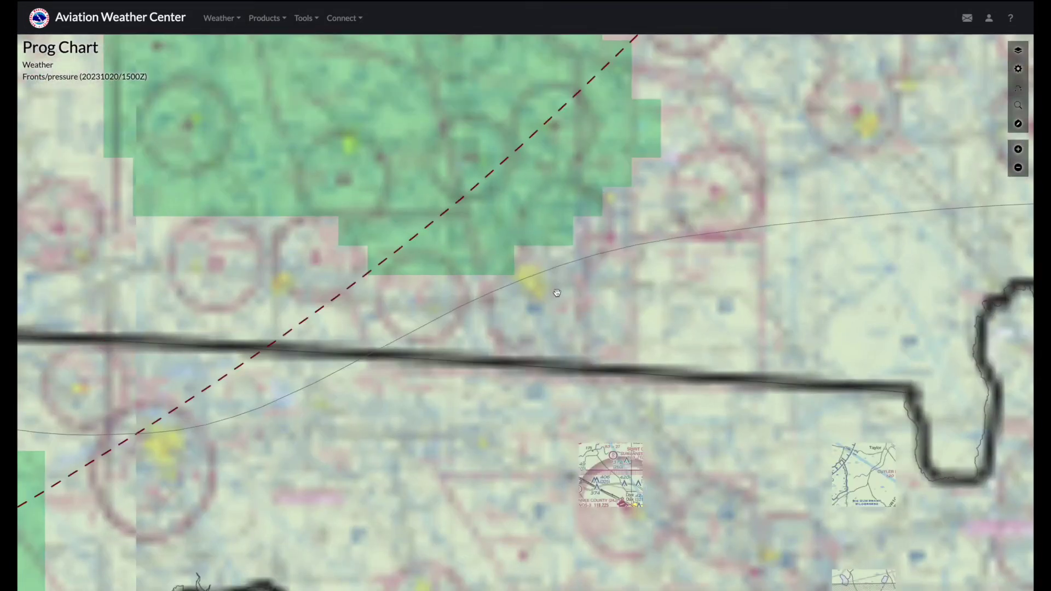
{"action": "scroll", "coordinate": [556, 292], "scroll_direction": "down", "scroll_amount": 3}
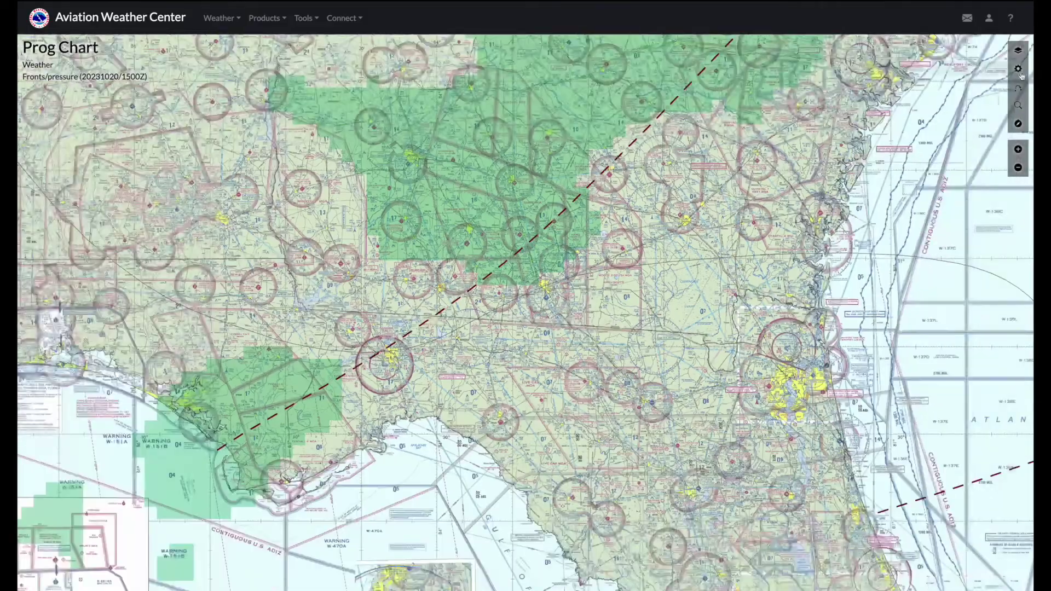
Try the Airports overlay with its IDs toggled on and off and a reduced symbol scale, and hide the overlay again
{"action": "left_click", "coordinate": [1017, 49]}
{"action": "left_click", "coordinate": [1017, 68]}
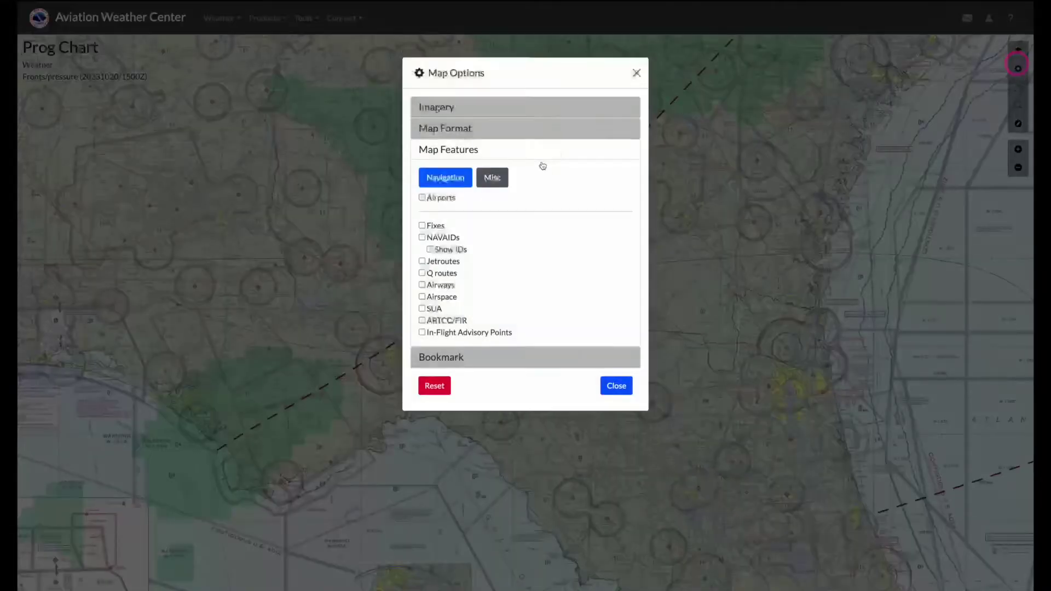
{"action": "left_click", "coordinate": [428, 196]}
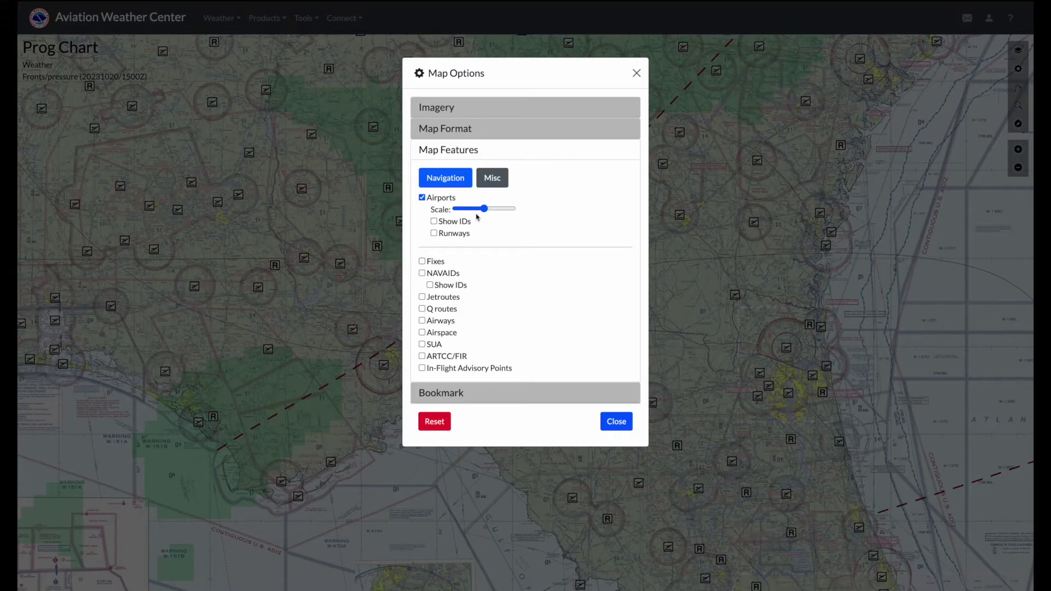
{"action": "left_click", "coordinate": [433, 222]}
{"action": "left_click", "coordinate": [433, 222]}
{"action": "left_click_drag", "start_coordinate": [484, 212], "coordinate": [457, 213]}
{"action": "left_click", "coordinate": [421, 197]}
Try the Fixes, NAVAIDs, Jetroutes and Airways overlays on the map and hide them all again
{"action": "left_click", "coordinate": [421, 226]}
{"action": "left_click", "coordinate": [421, 237]}
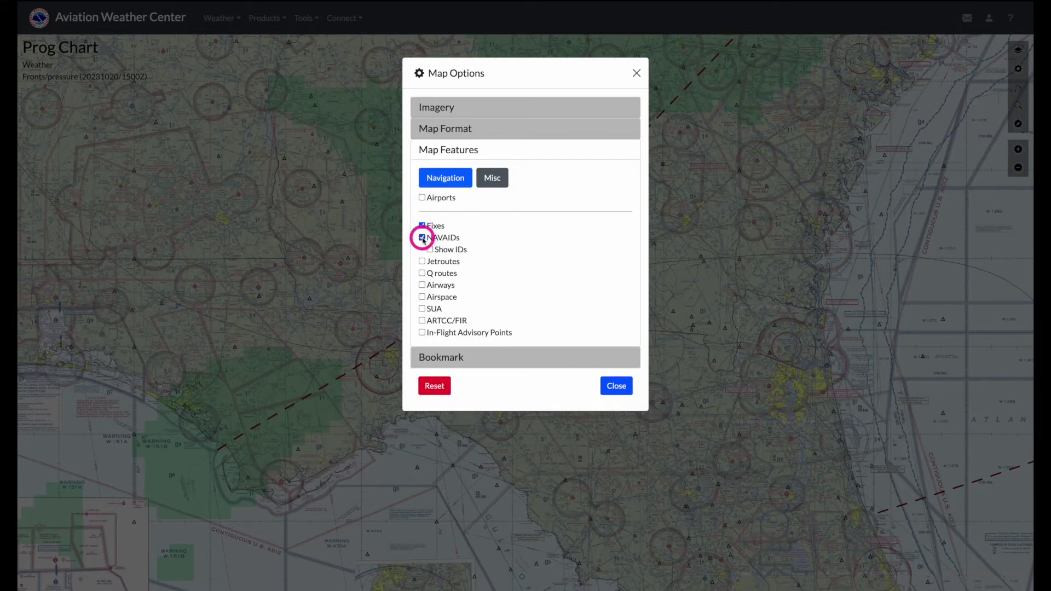
{"action": "left_click", "coordinate": [421, 261]}
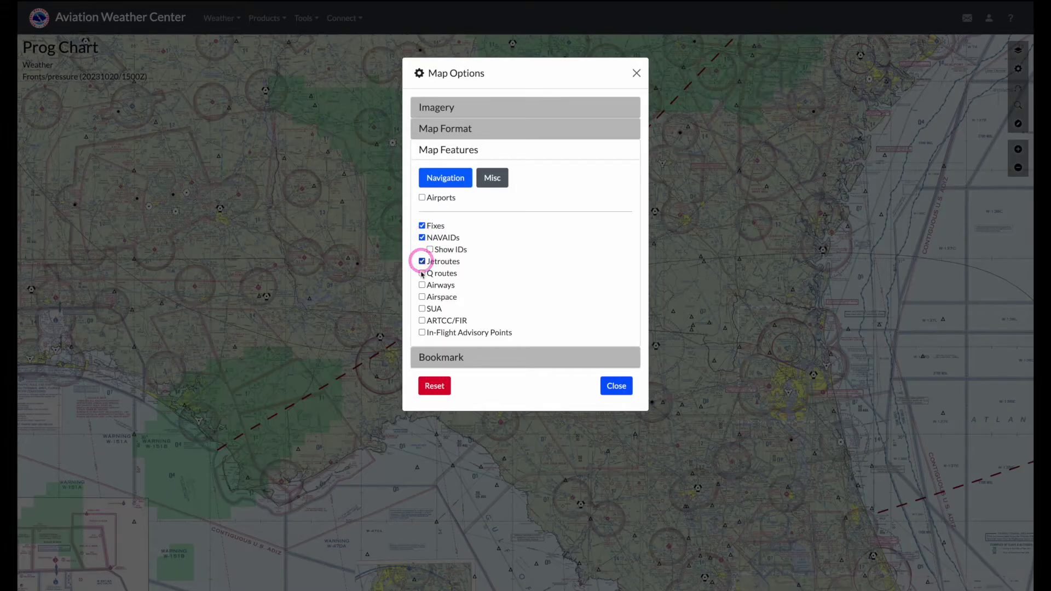
{"action": "left_click", "coordinate": [422, 285]}
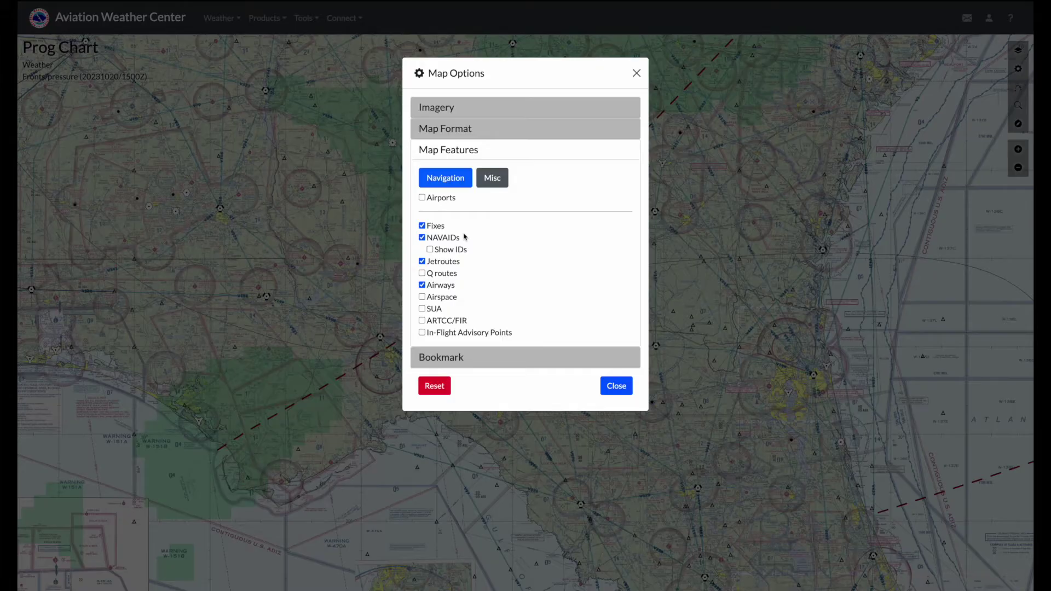
{"action": "left_click", "coordinate": [424, 227]}
{"action": "left_click", "coordinate": [422, 237]}
{"action": "left_click", "coordinate": [423, 262]}
{"action": "left_click", "coordinate": [422, 274]}
{"action": "left_click", "coordinate": [422, 285]}
Show the Airspace and SUA overlays and switch the basemap to Terrain
{"action": "left_click", "coordinate": [422, 297]}
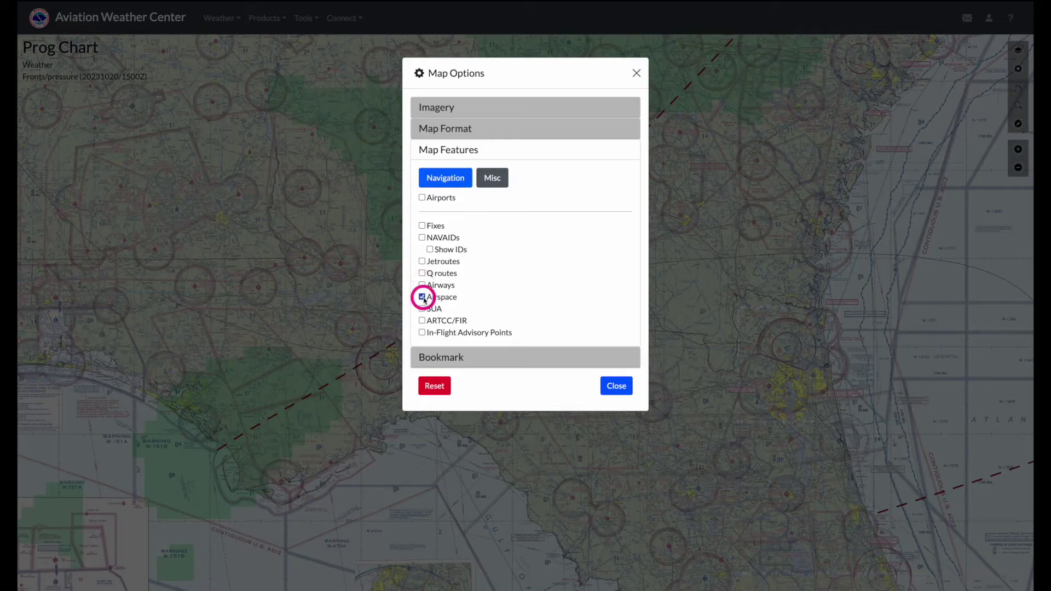
{"action": "left_click", "coordinate": [422, 308]}
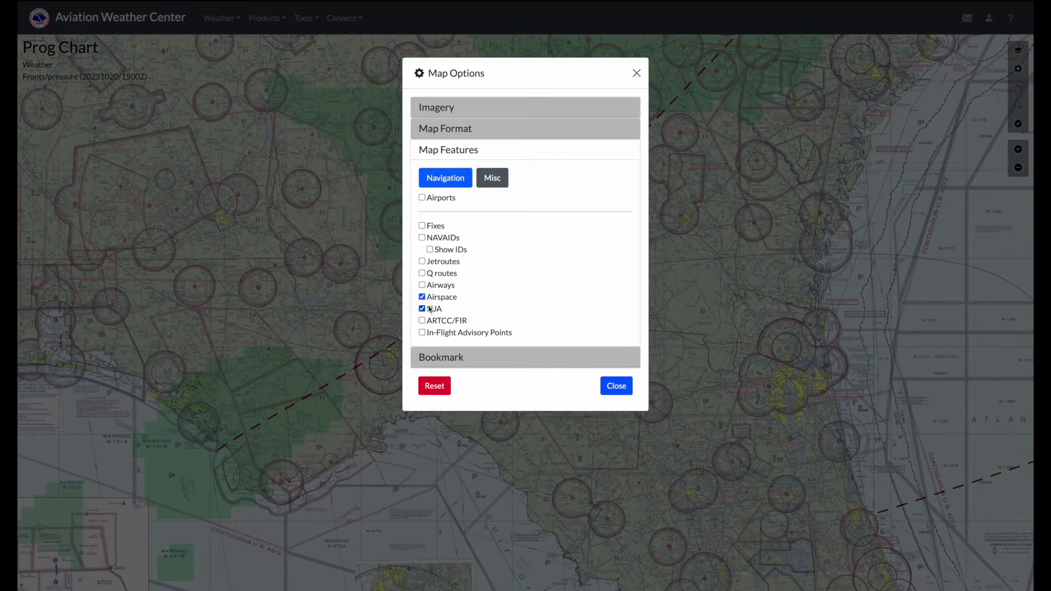
{"action": "left_click", "coordinate": [460, 130]}
{"action": "left_click", "coordinate": [484, 187]}
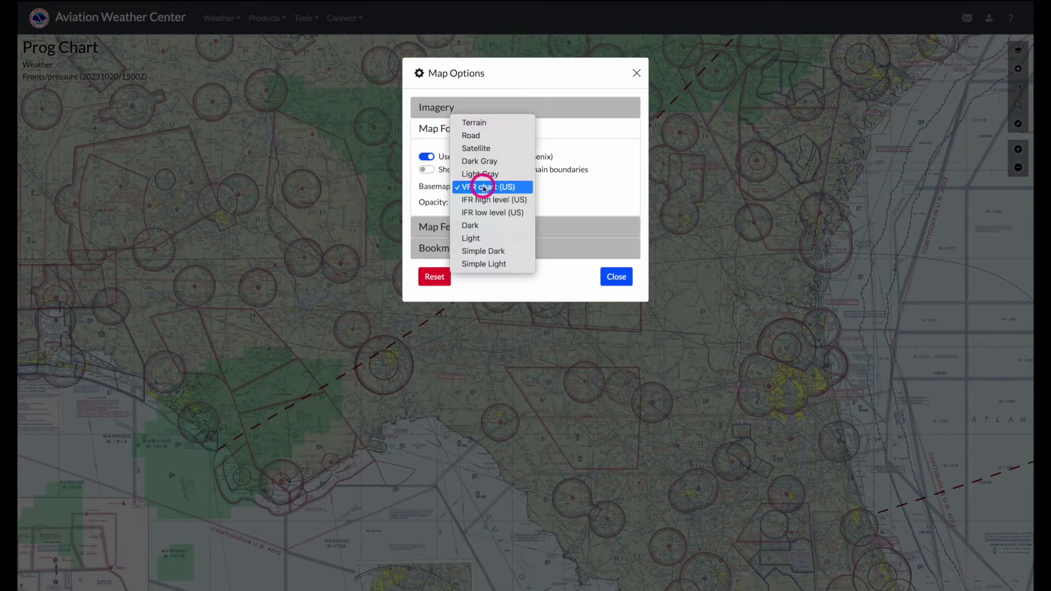
{"action": "left_click", "coordinate": [491, 123]}
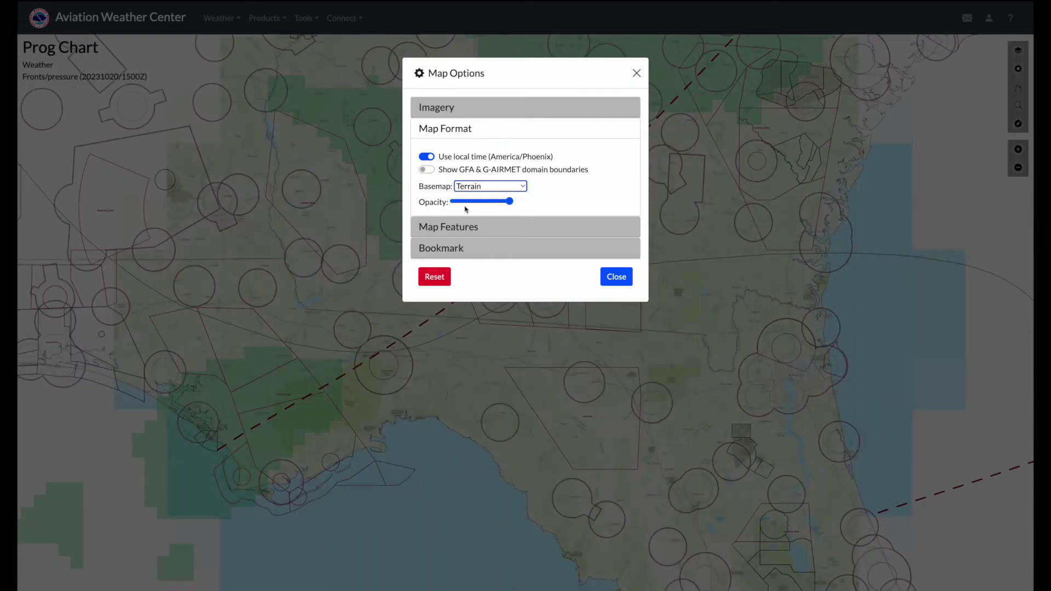
Return the basemap to VFR chart (US) and hide the Airspace and SUA overlays
{"action": "left_click", "coordinate": [484, 186]}
{"action": "left_click", "coordinate": [494, 252]}
{"action": "left_click", "coordinate": [457, 226]}
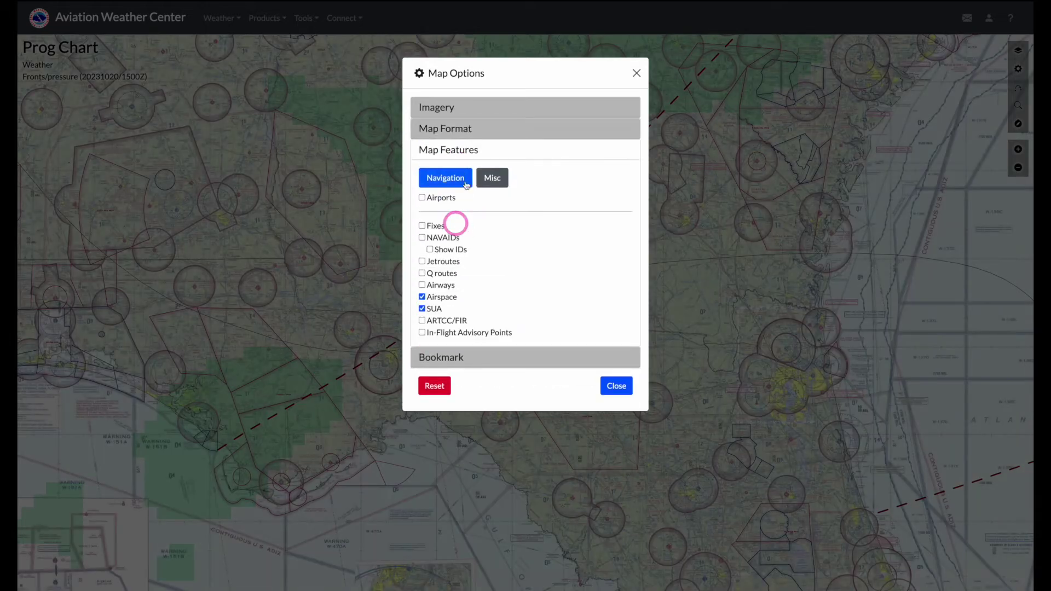
{"action": "left_click", "coordinate": [421, 297]}
{"action": "left_click", "coordinate": [422, 309]}
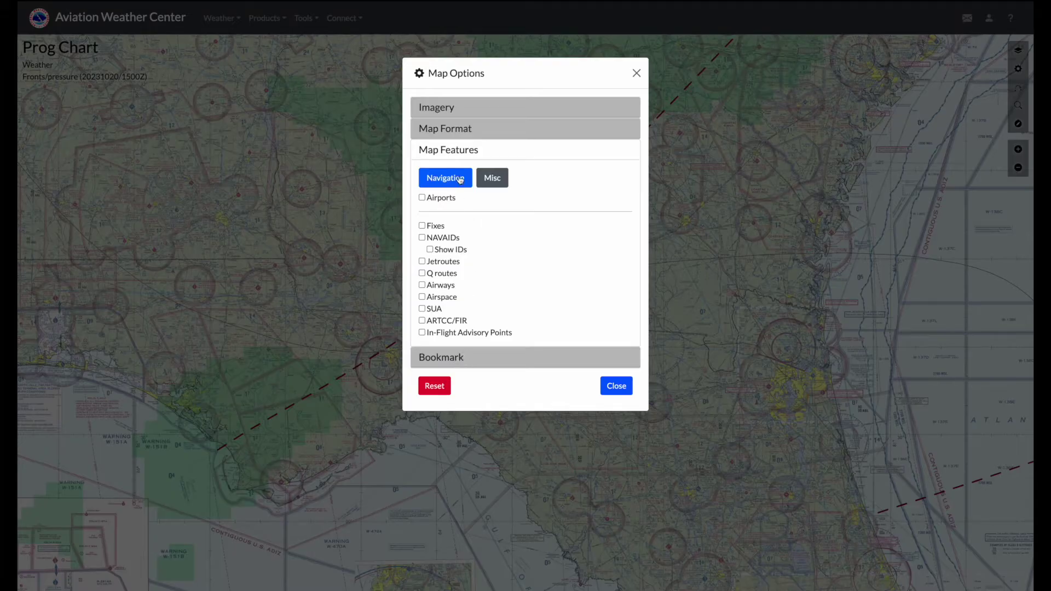
Examine the bookmarkable URL of the current view, close the map options and look over the Florida and Atlantic coast area
{"action": "left_click", "coordinate": [456, 354]}
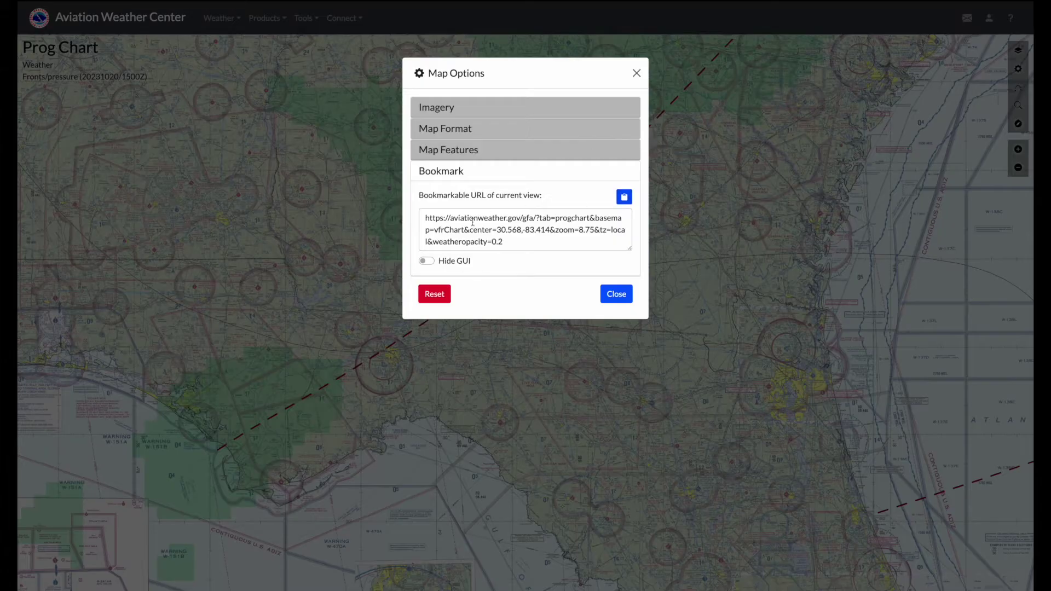
{"action": "left_click", "coordinate": [614, 293]}
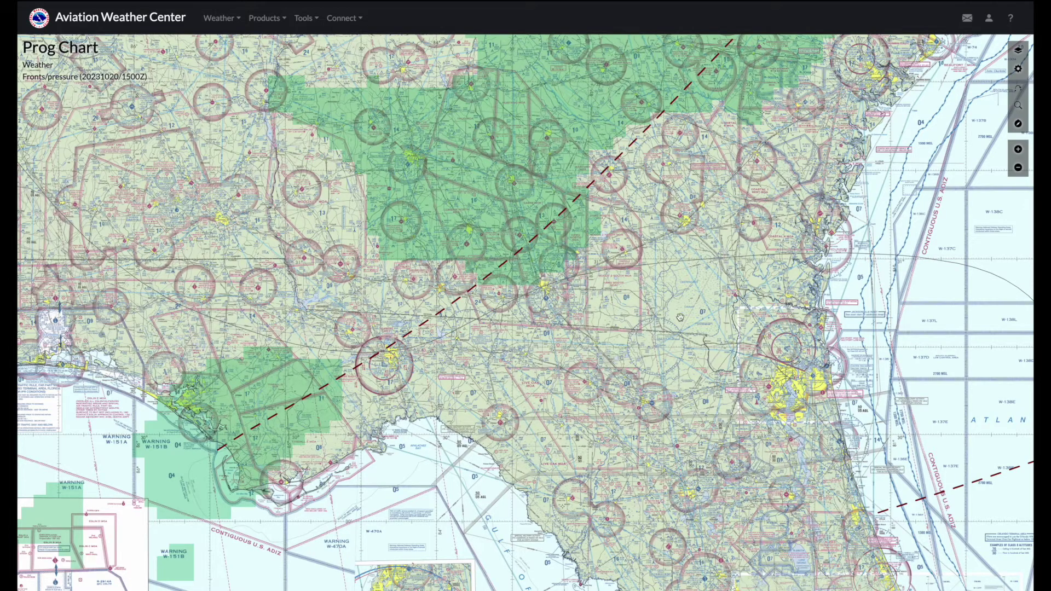
{"action": "left_click_drag", "start_coordinate": [677, 314], "coordinate": [628, 250]}
{"action": "scroll", "coordinate": [629, 250], "scroll_direction": "down", "scroll_amount": 2}
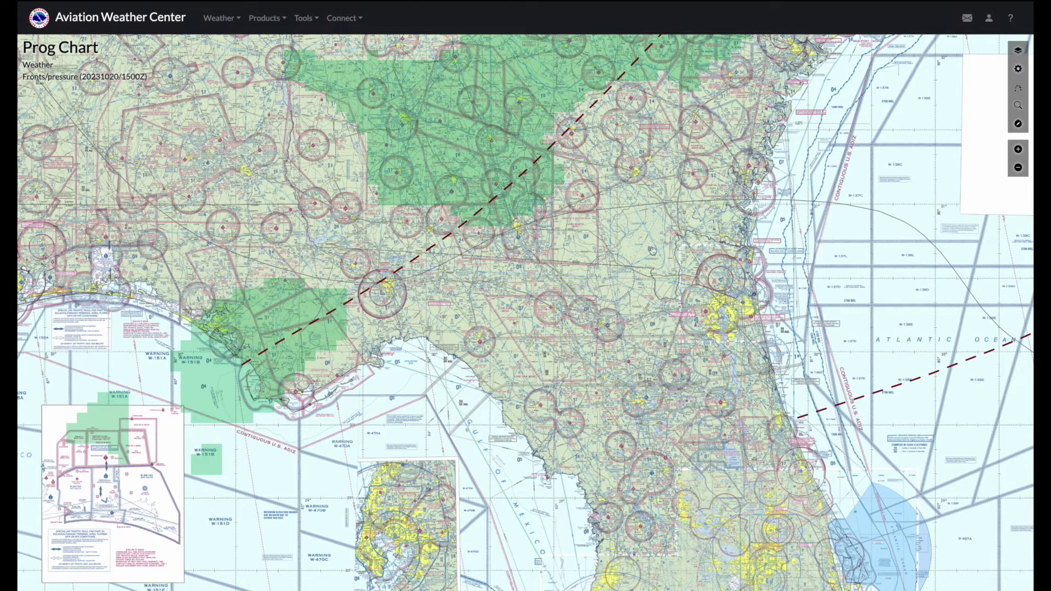
{"action": "left_click_drag", "start_coordinate": [495, 250], "coordinate": [405, 256]}
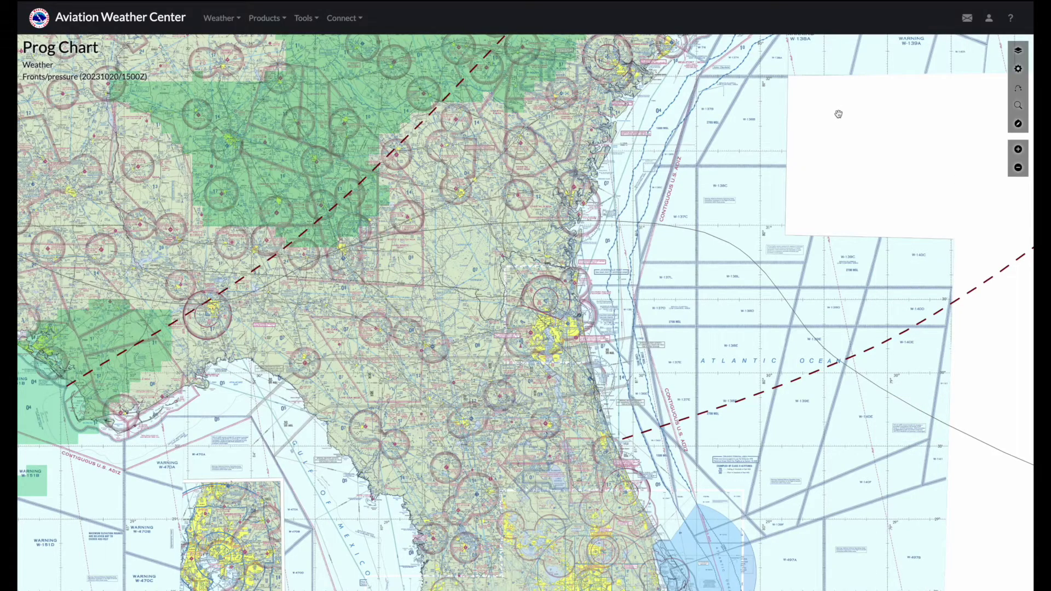
Draw the flight path KMCN KCLT KRIC on the map and bring the whole route into view
{"action": "left_click", "coordinate": [1017, 89]}
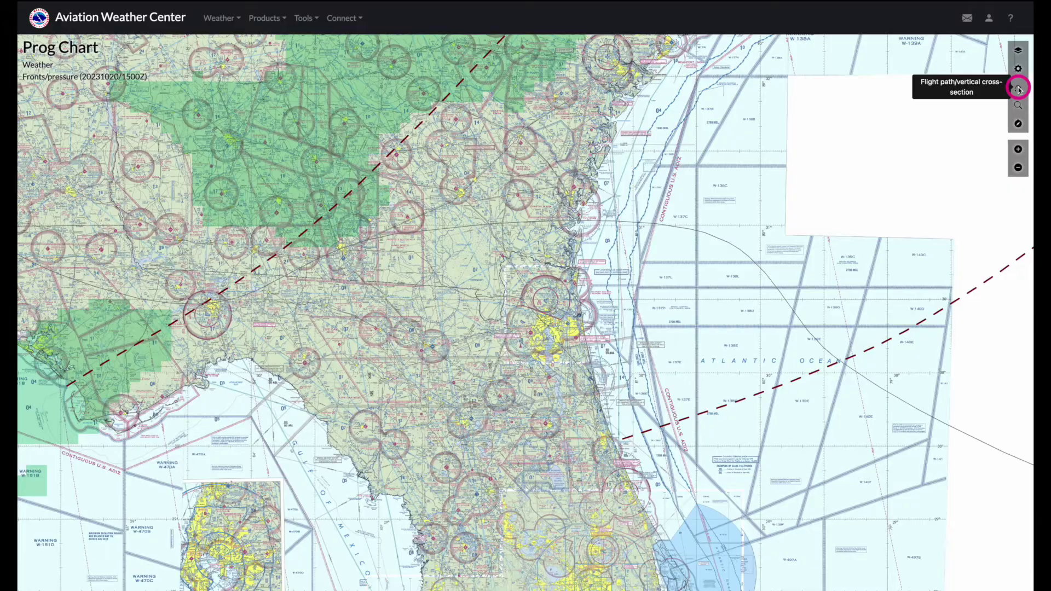
{"action": "left_click", "coordinate": [380, 119]}
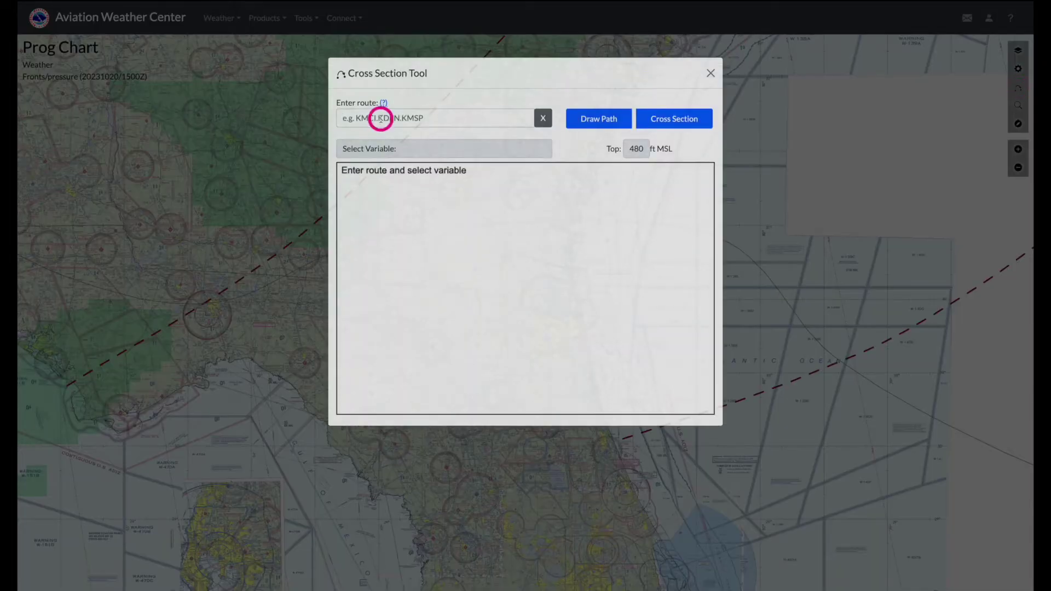
{"action": "type", "text": "KMCN KCLT KRIC"}
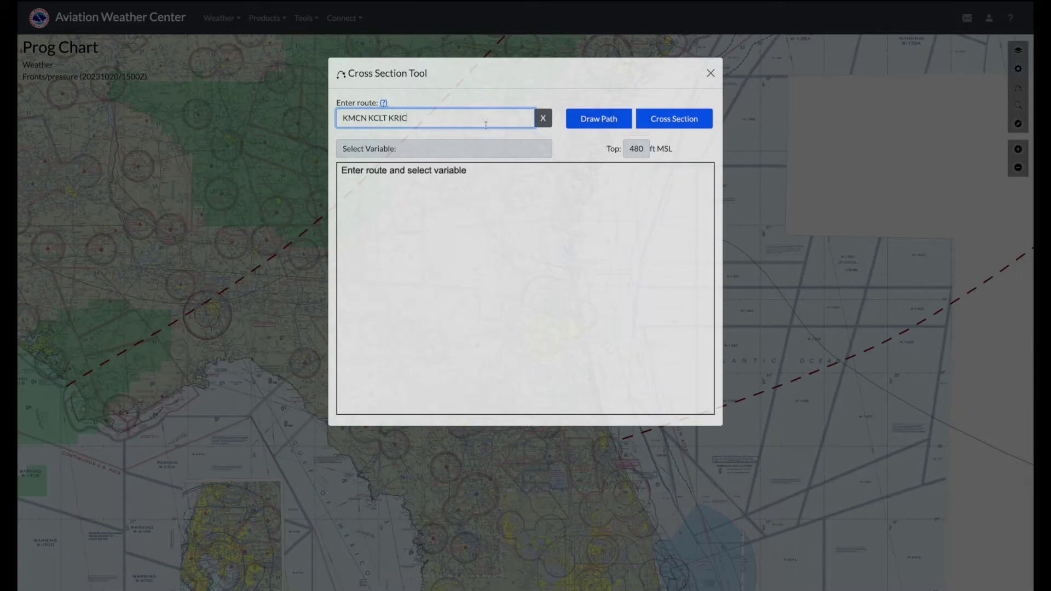
{"action": "left_click", "coordinate": [600, 118]}
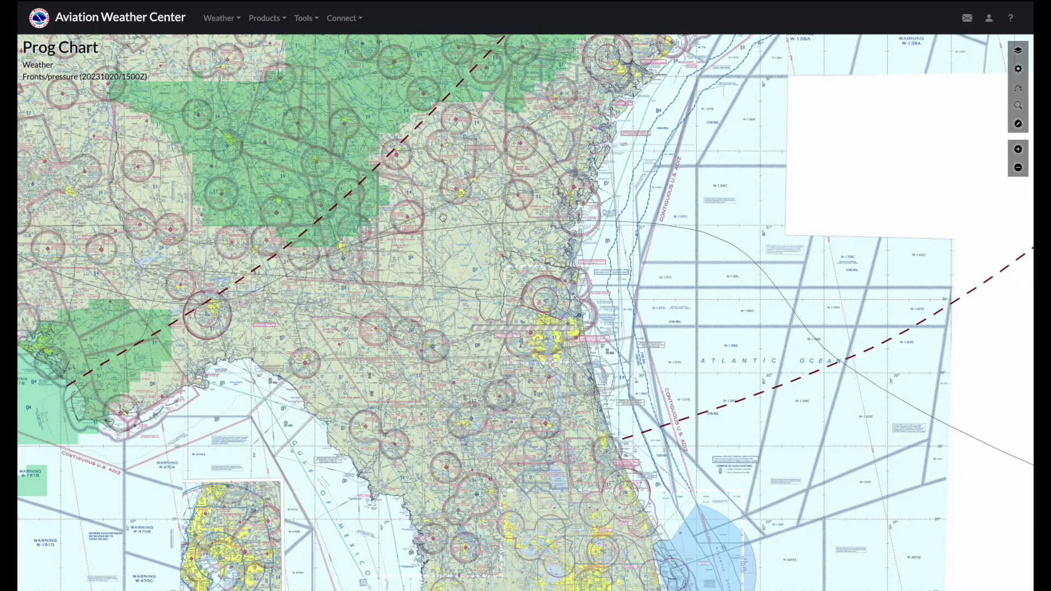
{"action": "left_click", "coordinate": [1018, 166]}
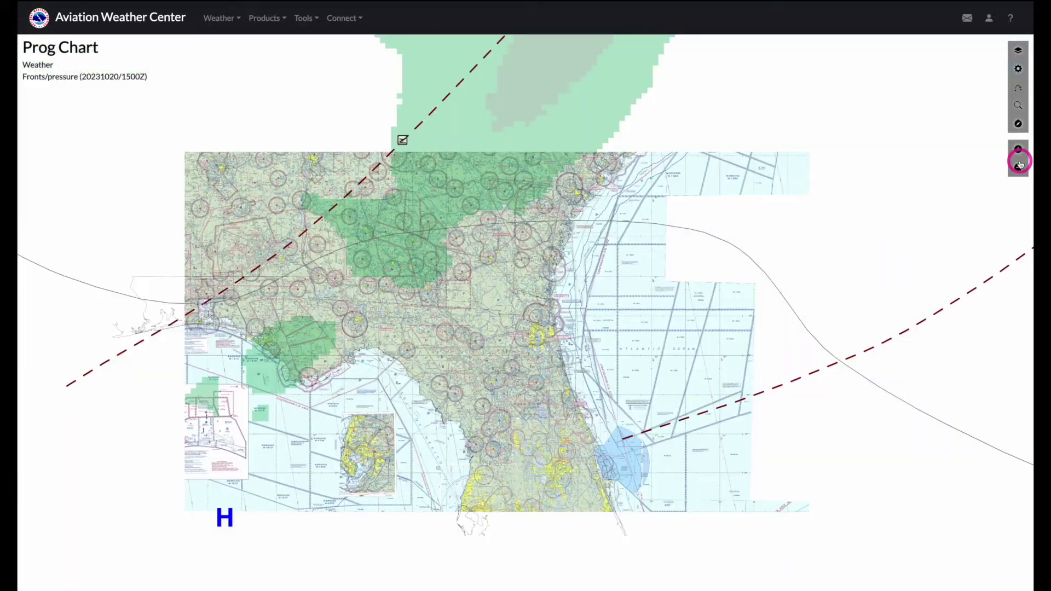
{"action": "left_click_drag", "start_coordinate": [642, 157], "coordinate": [544, 376]}
{"action": "left_click_drag", "start_coordinate": [594, 200], "coordinate": [467, 284]}
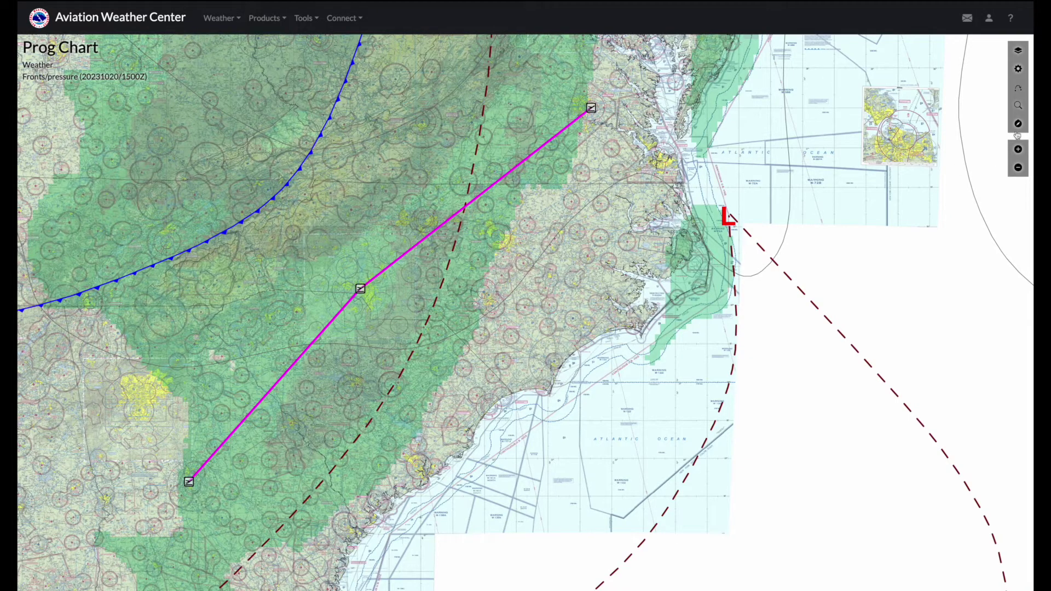
Plot the Wind Speed cross section along the KMCN KCLT KRIC route and set its top to 60
{"action": "left_click", "coordinate": [1019, 91]}
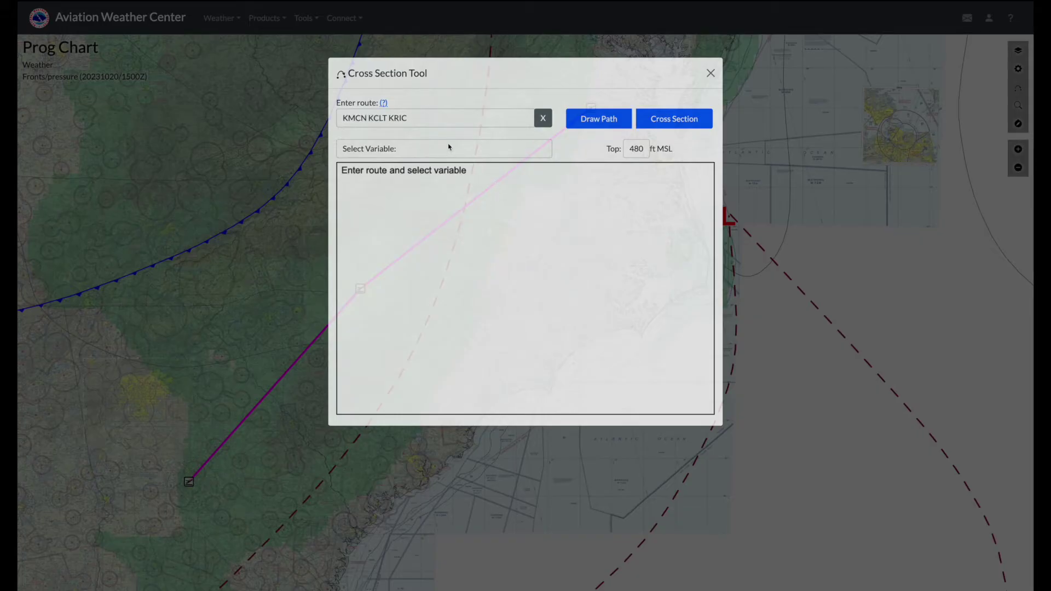
{"action": "left_click", "coordinate": [389, 149]}
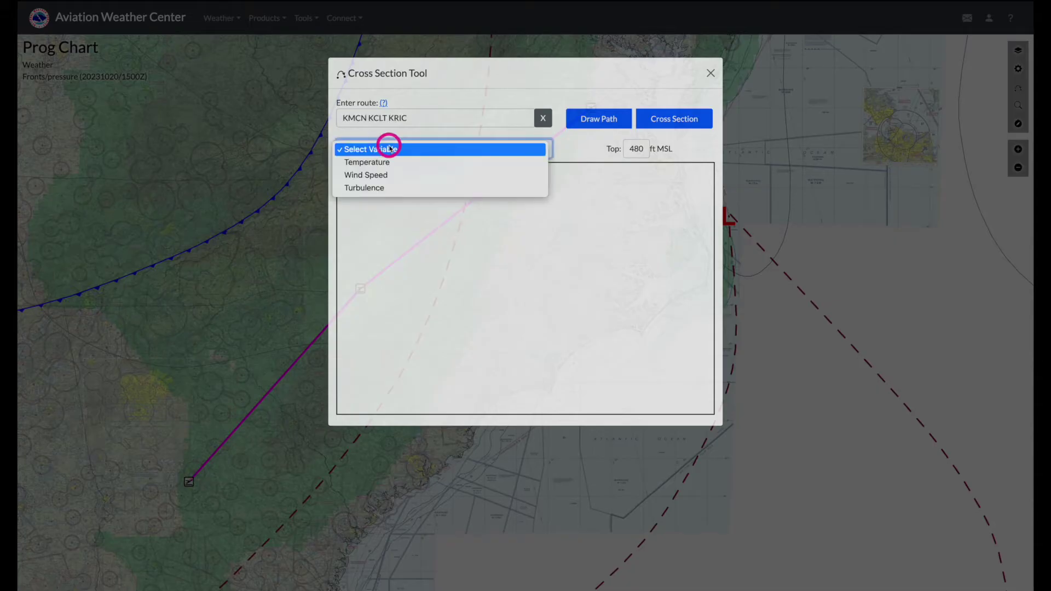
{"action": "left_click", "coordinate": [386, 181]}
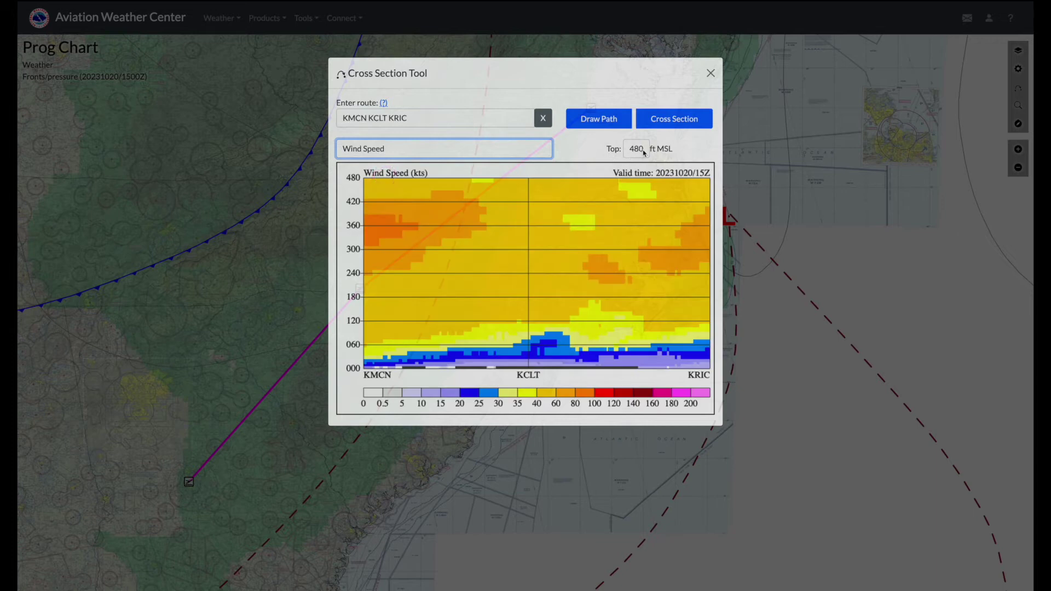
{"action": "left_click", "coordinate": [643, 153]}
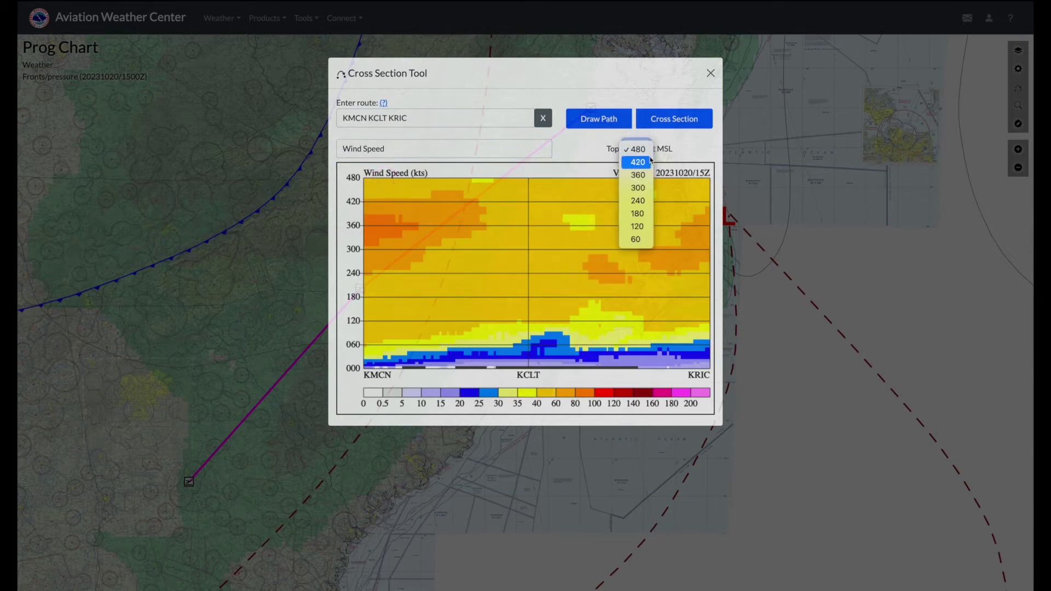
{"action": "left_click", "coordinate": [635, 239]}
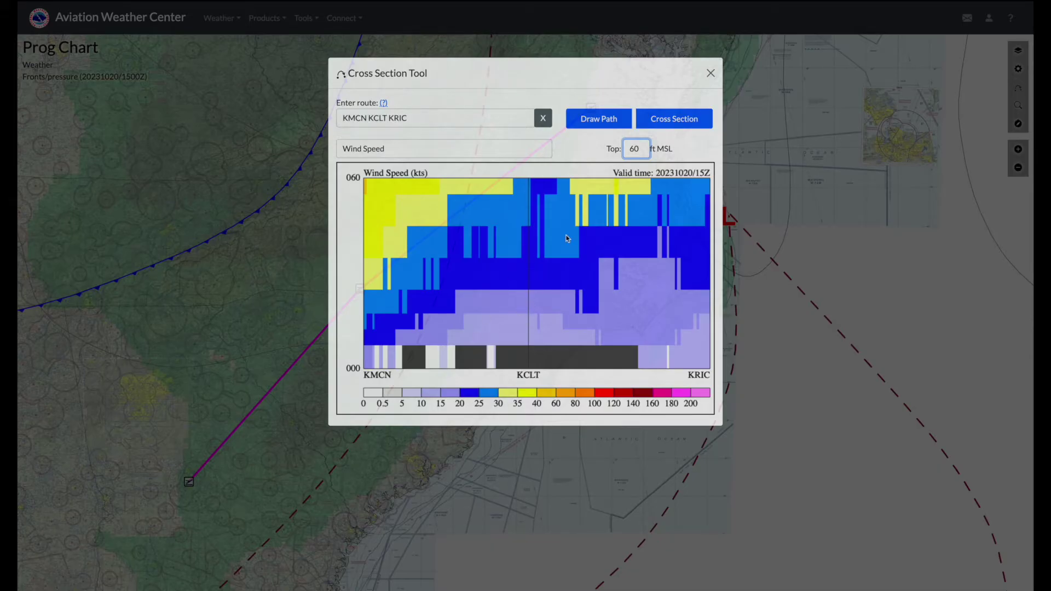
View the Temperature and Turbulence cross sections of the route in turn and close the Cross Section Tool
{"action": "left_click", "coordinate": [463, 147]}
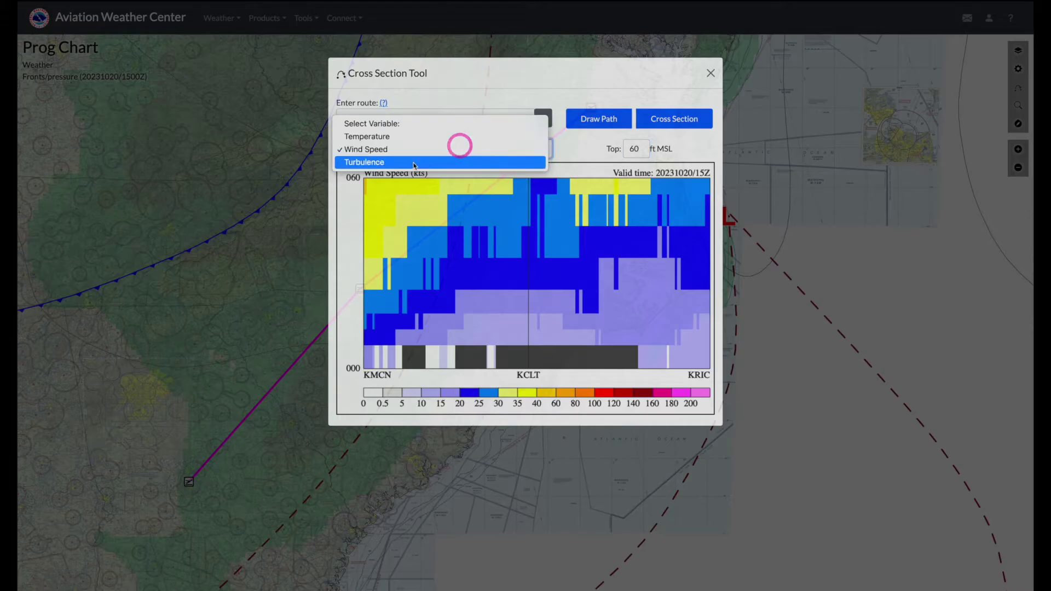
{"action": "left_click", "coordinate": [399, 137]}
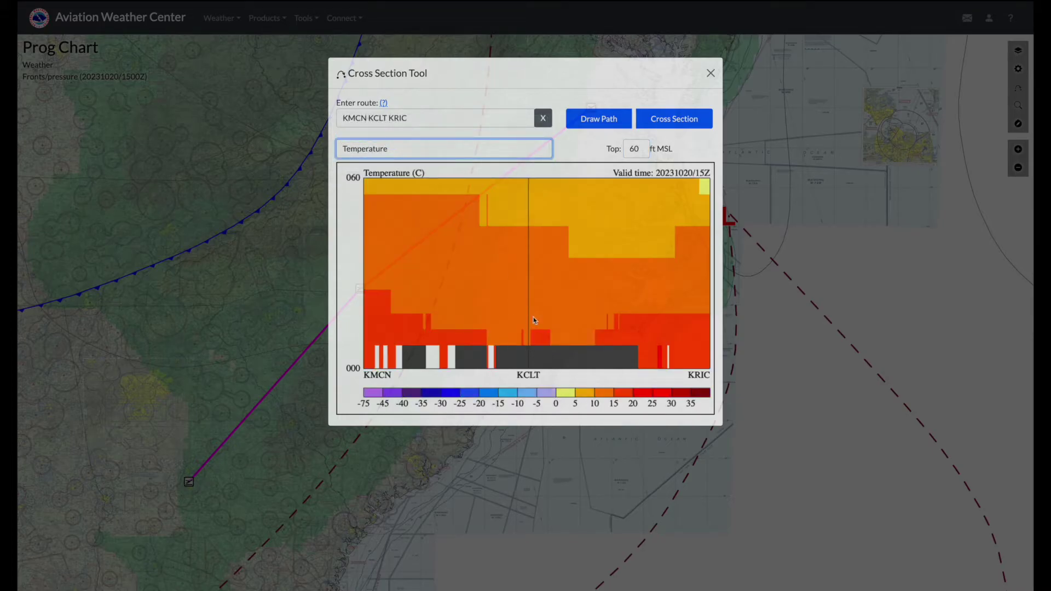
{"action": "left_click", "coordinate": [390, 147]}
{"action": "left_click", "coordinate": [384, 174]}
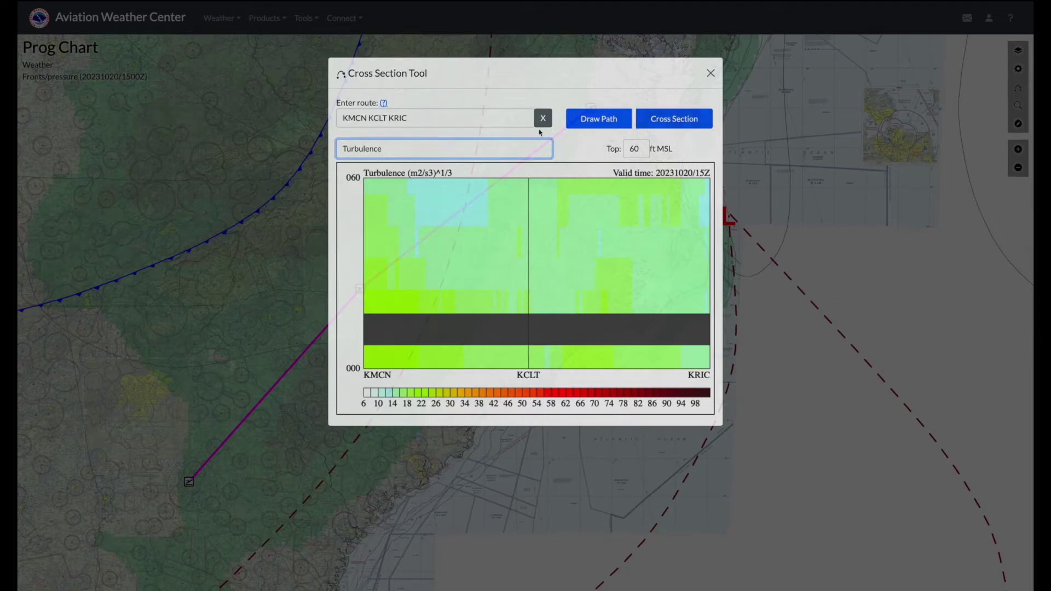
{"action": "left_click", "coordinate": [712, 77]}
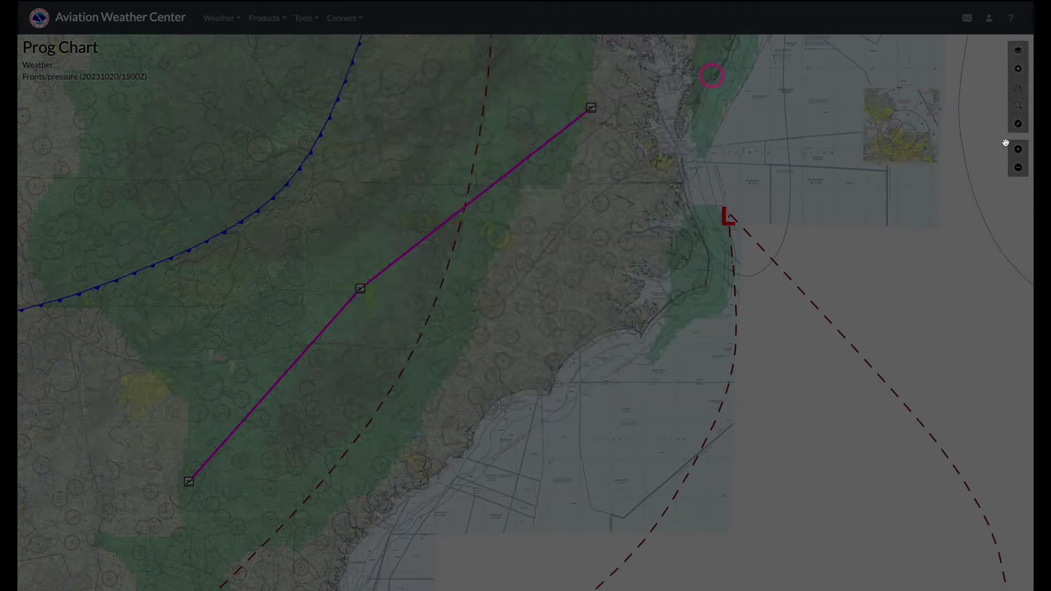
Open the Go to airport ID search on the prog chart map
{"action": "left_click", "coordinate": [1017, 106]}
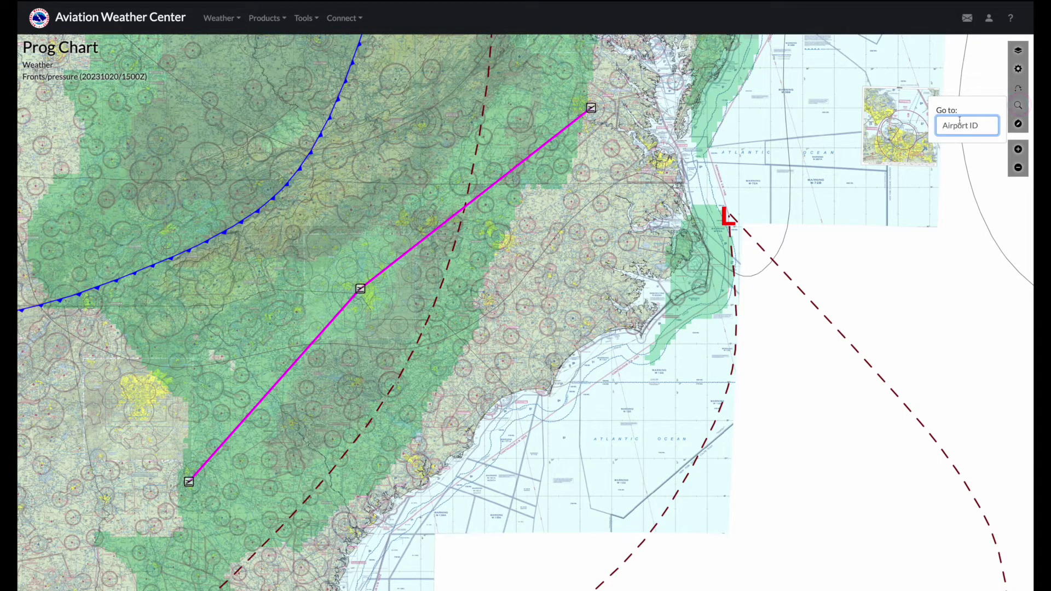
{"action": "left_click", "coordinate": [1017, 124]}
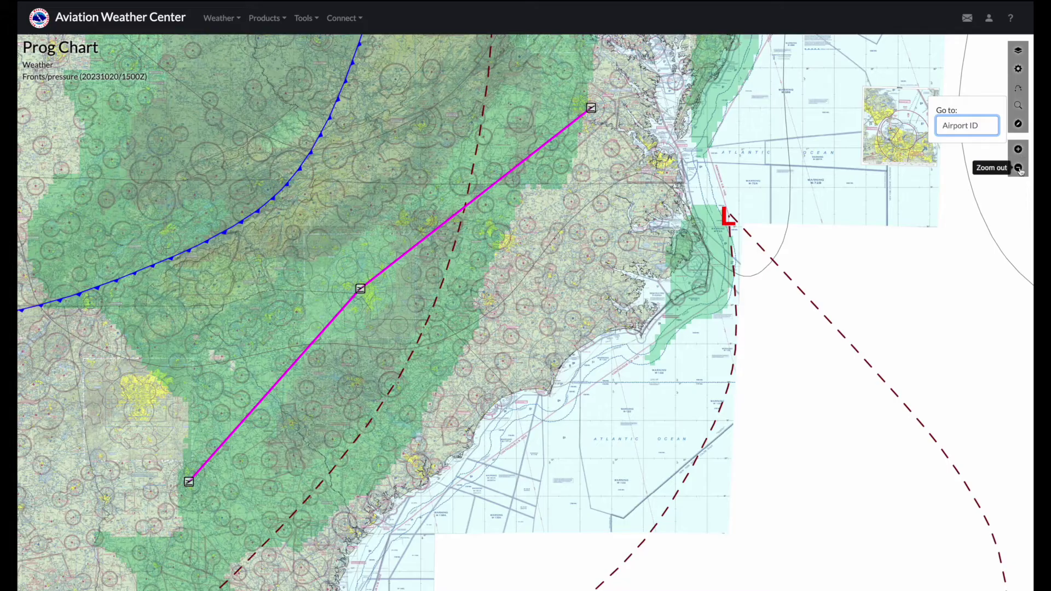
Bring up the time slider and step the prog chart forward to +24hr, 5:00 AM Sat 21 Oct 2023
{"action": "scroll", "coordinate": [546, 456], "scroll_direction": "down", "scroll_amount": 1}
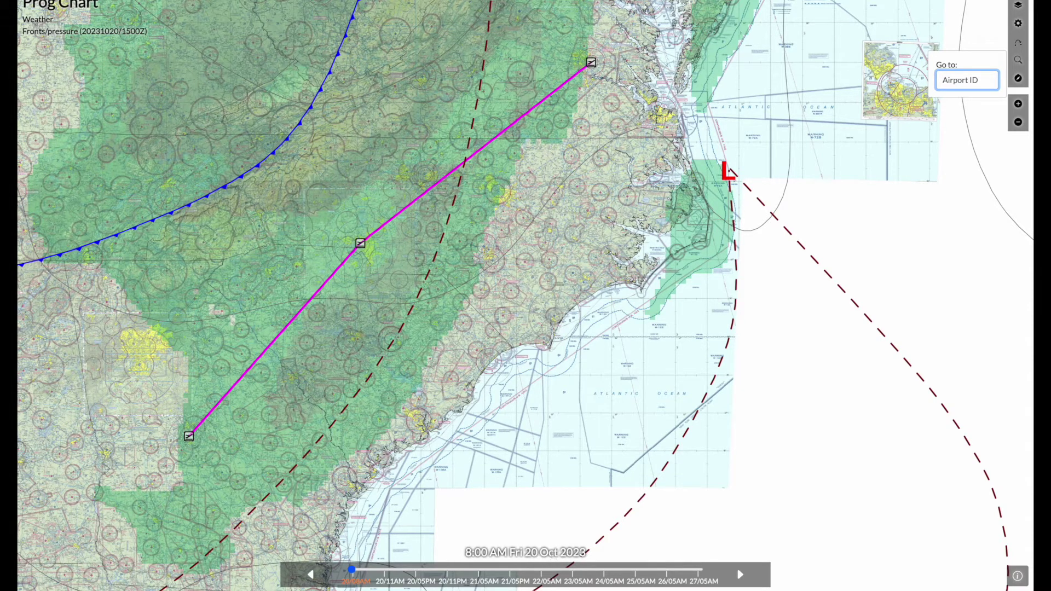
{"action": "left_click", "coordinate": [739, 574]}
{"action": "left_click", "coordinate": [739, 574]}
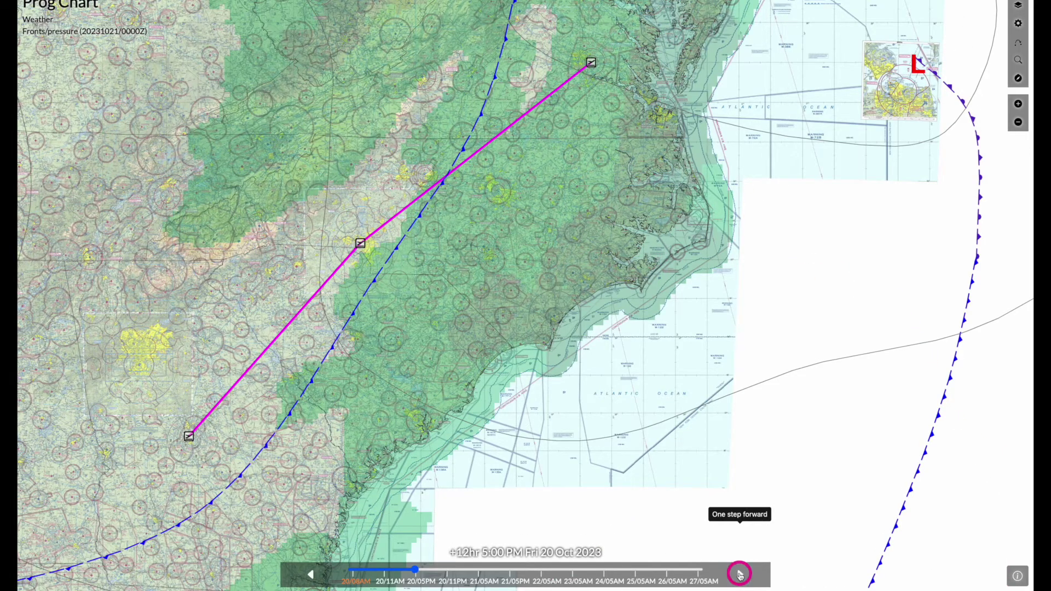
{"action": "left_click", "coordinate": [739, 574]}
{"action": "left_click", "coordinate": [739, 574]}
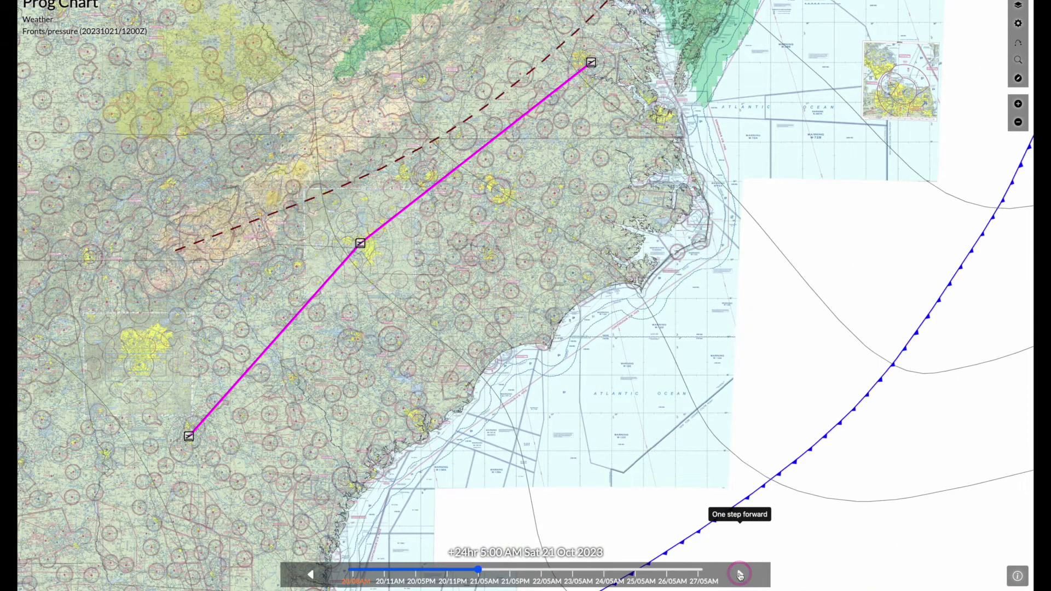
Show the whole United States and step the prog chart back to 8:00 AM Fri 20 Oct 2023
{"action": "left_click", "coordinate": [1019, 125]}
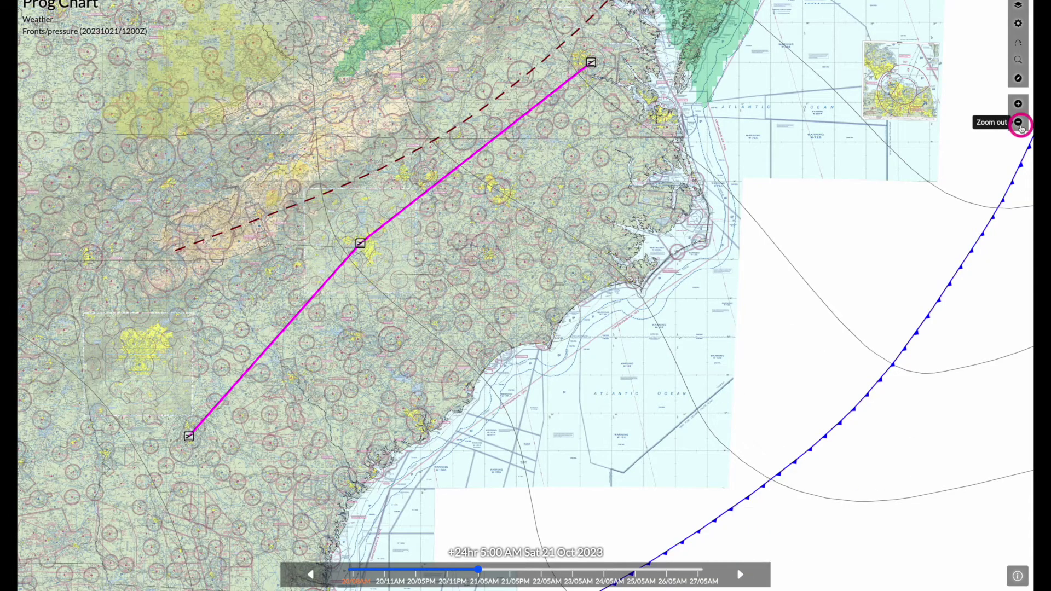
{"action": "left_click", "coordinate": [1018, 122]}
{"action": "left_click", "coordinate": [1019, 122]}
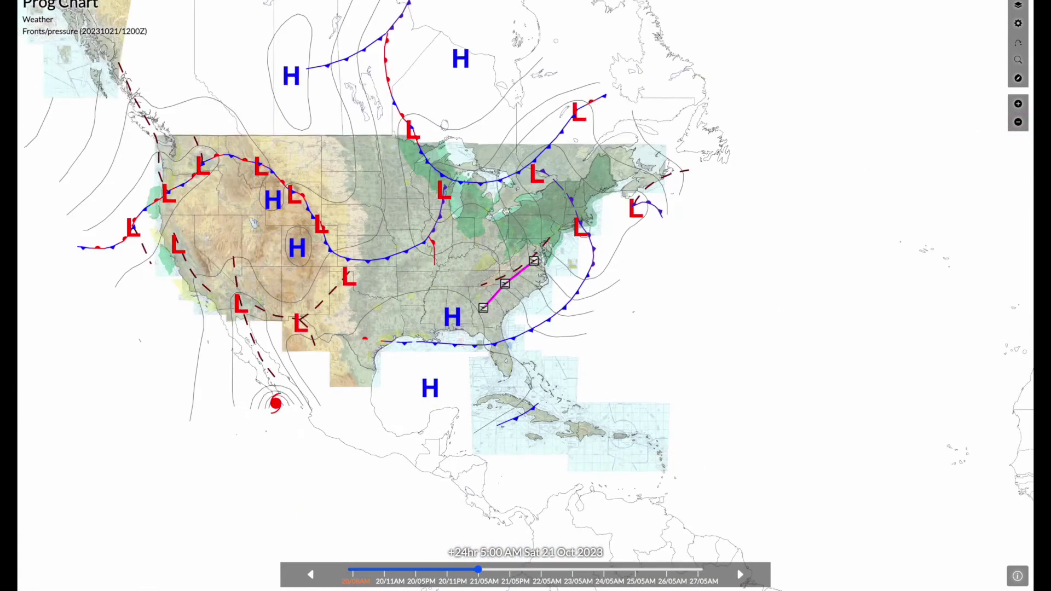
{"action": "left_click", "coordinate": [311, 575]}
{"action": "left_click", "coordinate": [312, 575]}
{"action": "left_click", "coordinate": [311, 575]}
{"action": "left_click", "coordinate": [311, 575]}
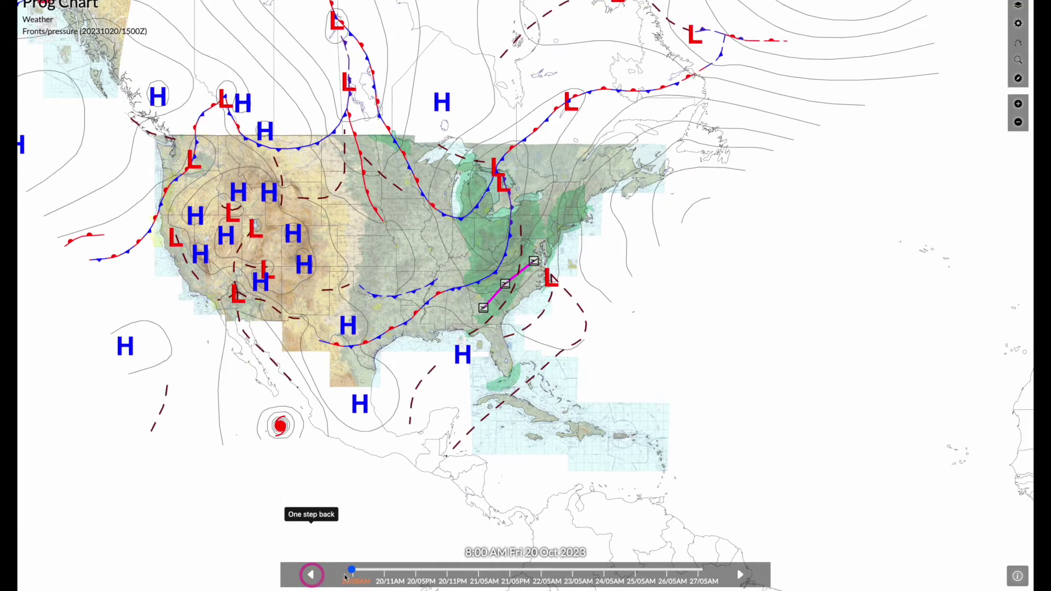
Step through the prog chart forecasts up to +36hr, 5:00 PM Sat 21 Oct 2023, following the fronts across the country
{"action": "left_click", "coordinate": [739, 574]}
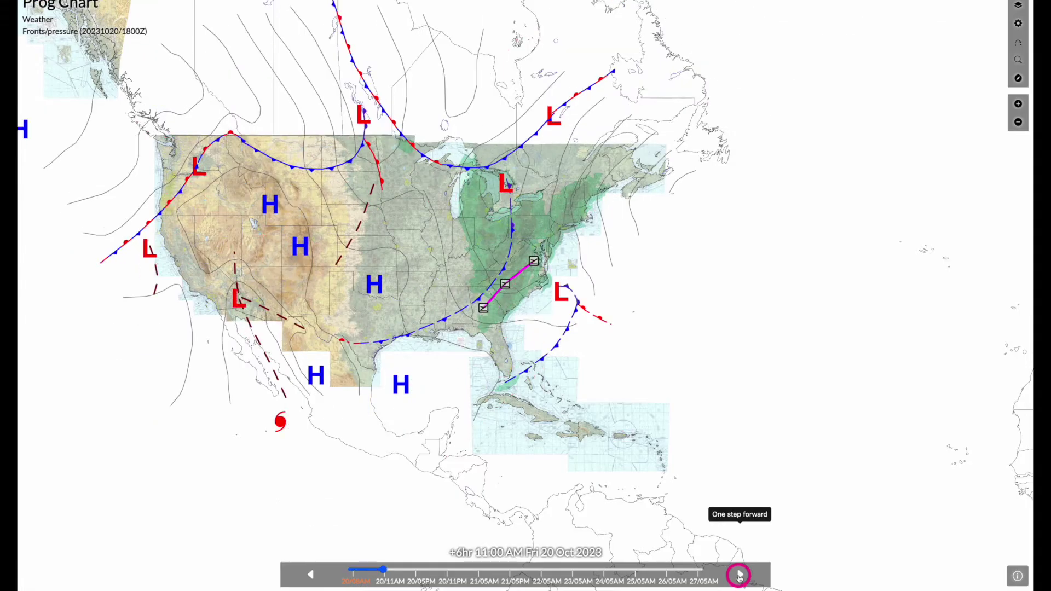
{"action": "left_click", "coordinate": [739, 575]}
{"action": "left_click", "coordinate": [740, 575]}
{"action": "left_click", "coordinate": [740, 575]}
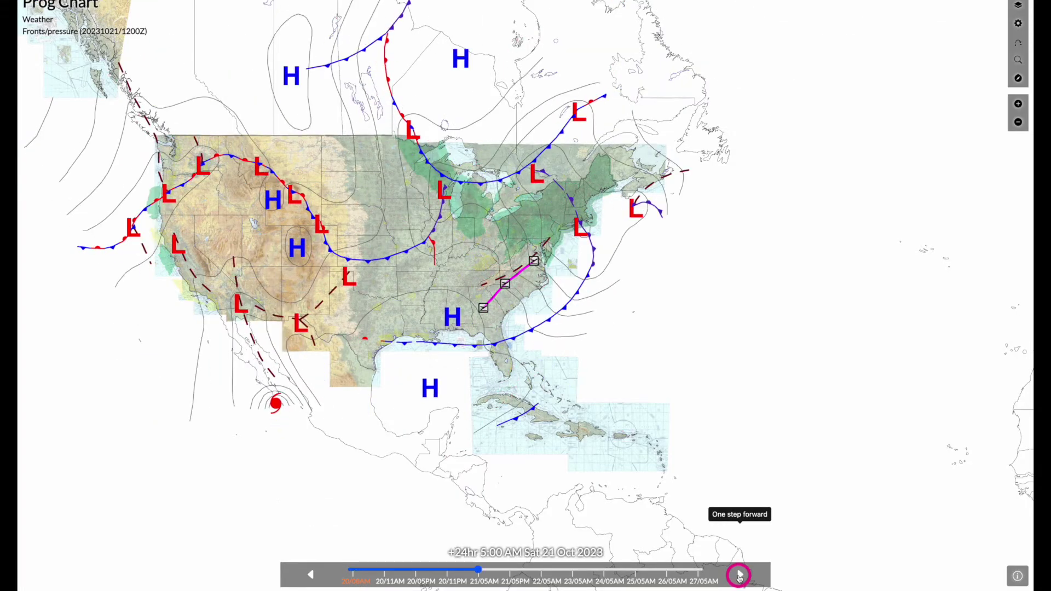
{"action": "left_click", "coordinate": [739, 575]}
{"action": "left_click", "coordinate": [739, 575]}
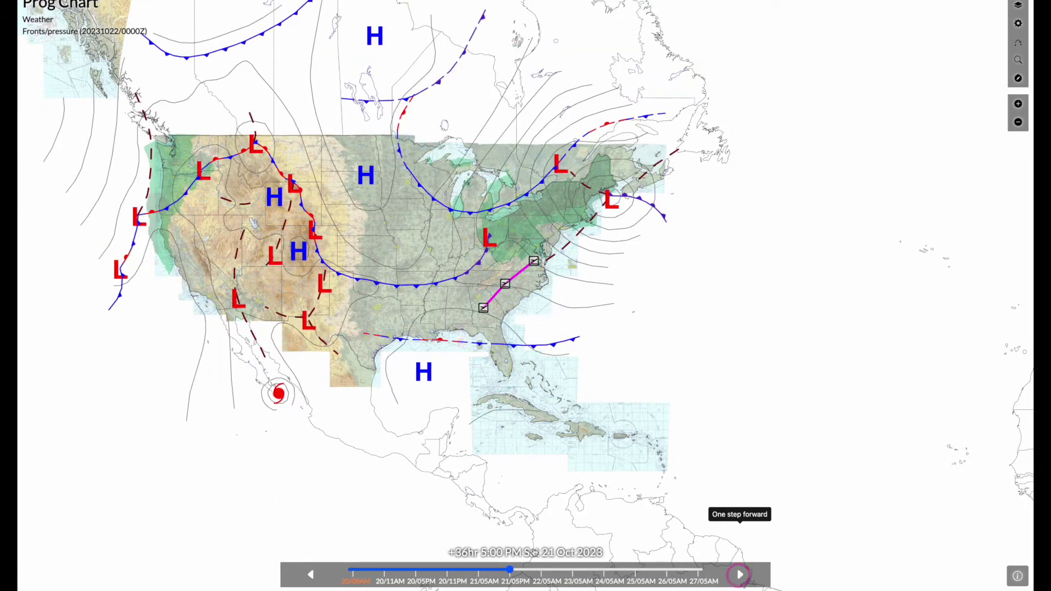
Step the prog chart back to +6hr, 11:00 AM Fri 20 Oct 2023, and try one step forward again
{"action": "left_click", "coordinate": [310, 575]}
{"action": "left_click", "coordinate": [310, 575]}
{"action": "left_click", "coordinate": [310, 576]}
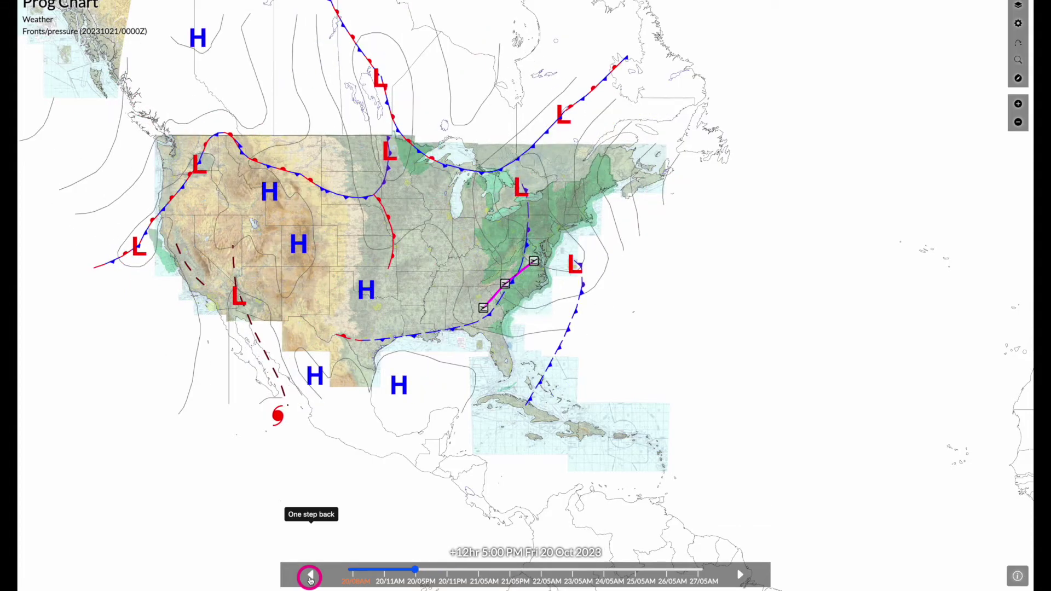
{"action": "left_click", "coordinate": [310, 575]}
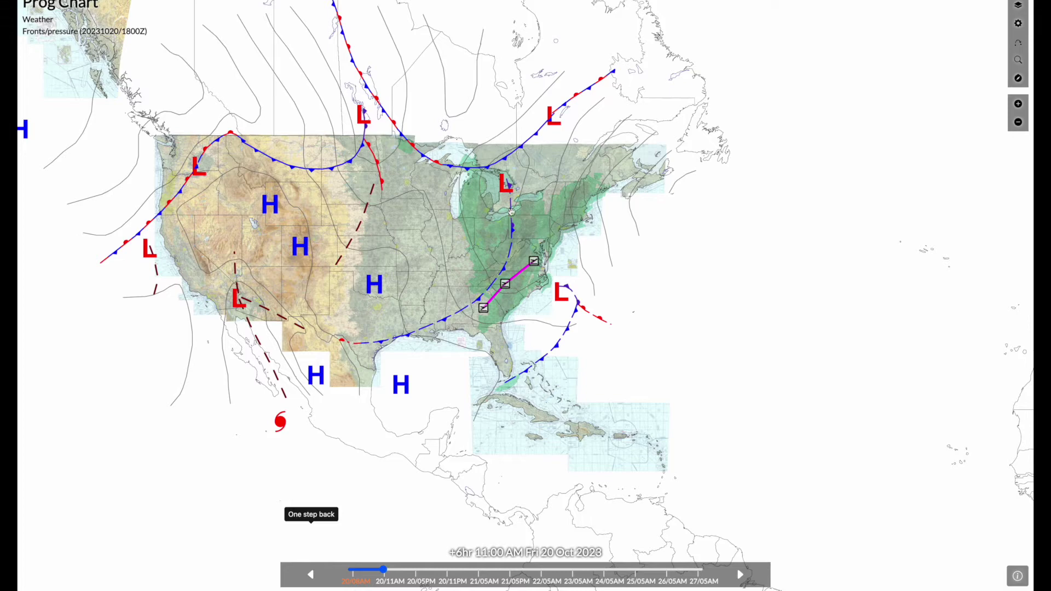
{"action": "left_click", "coordinate": [739, 574]}
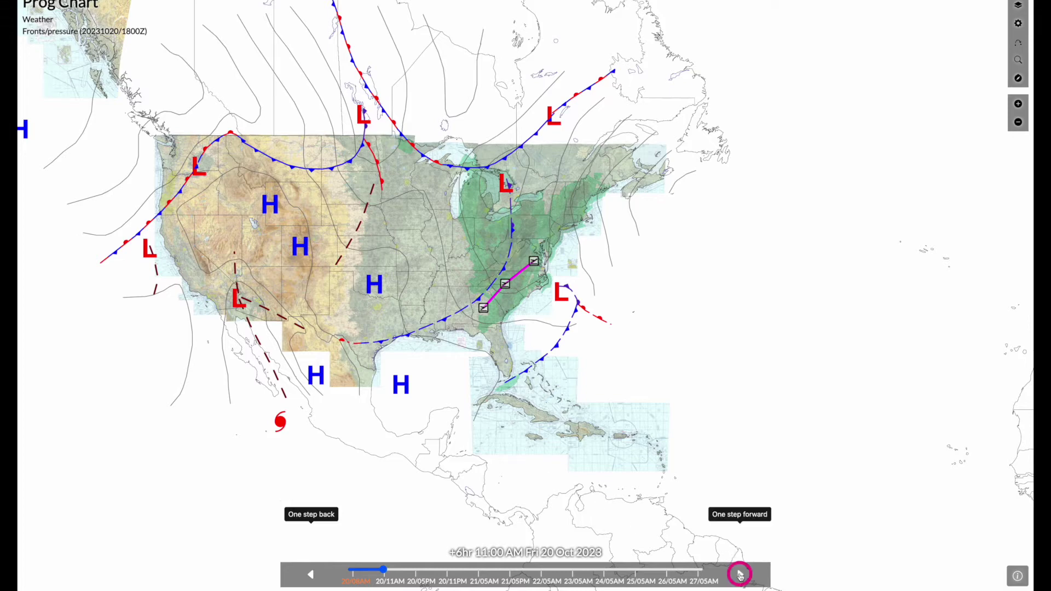
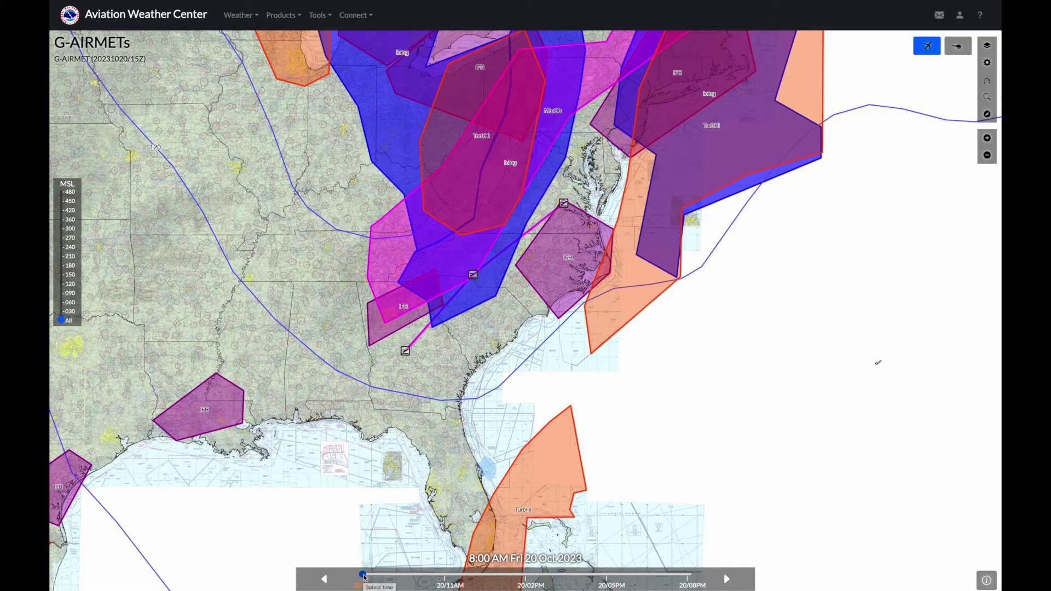
Compare the 11:00 AM and 2:00 PM G-AIRMETs and leave the time at +6hr, 2:00 PM Fri 20 Oct 2023
{"action": "left_click", "coordinate": [524, 576]}
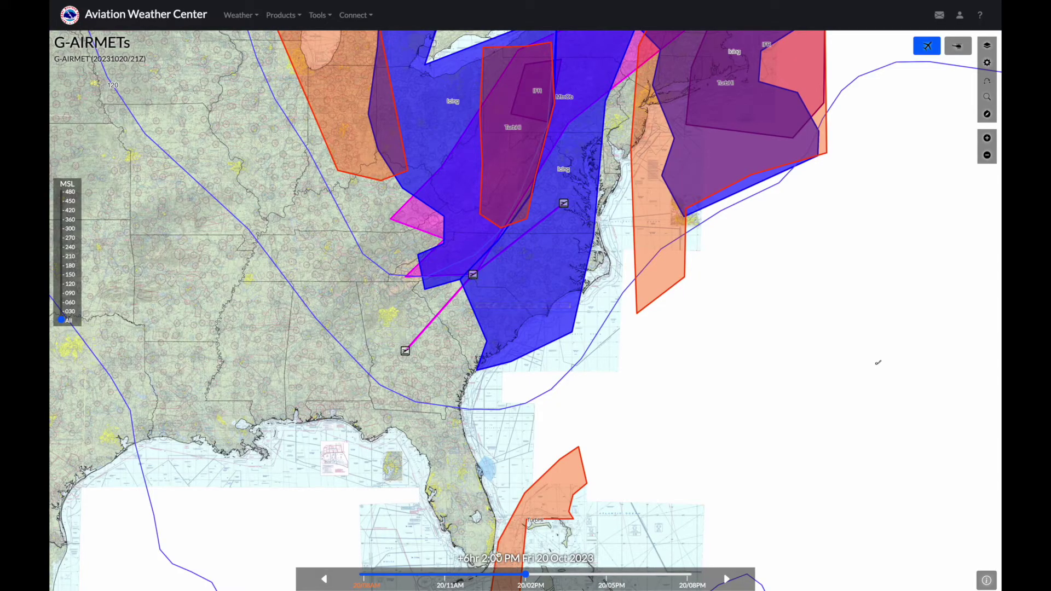
{"action": "left_click", "coordinate": [446, 575]}
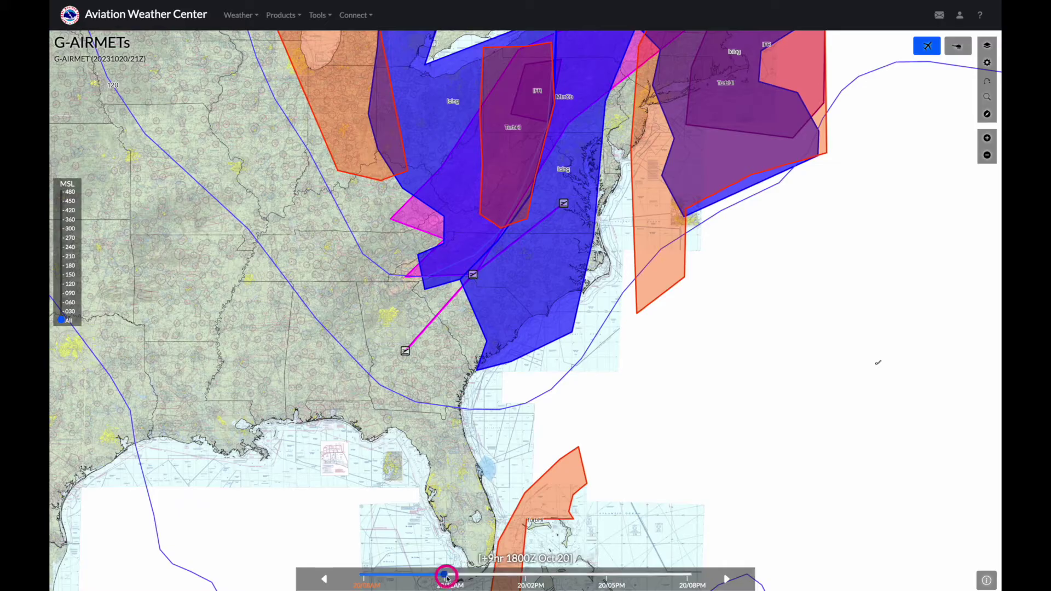
{"action": "left_click", "coordinate": [526, 576]}
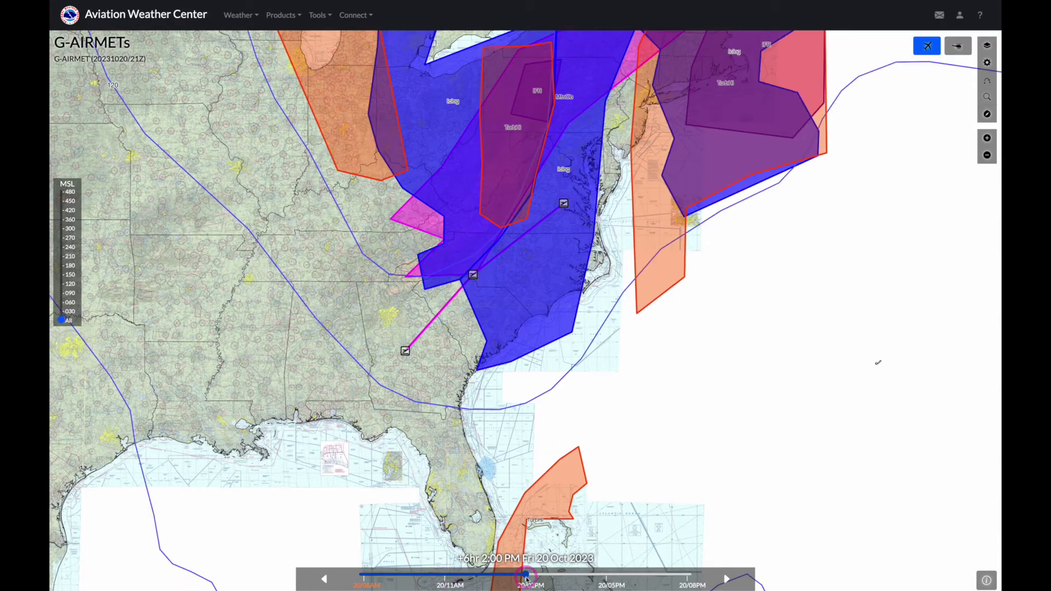
{"action": "left_click", "coordinate": [446, 574]}
{"action": "left_click", "coordinate": [527, 576]}
Examine the top and freezing-level base of the icing G-AIRMET over the Carolinas and close its data popup
{"action": "left_click", "coordinate": [518, 283]}
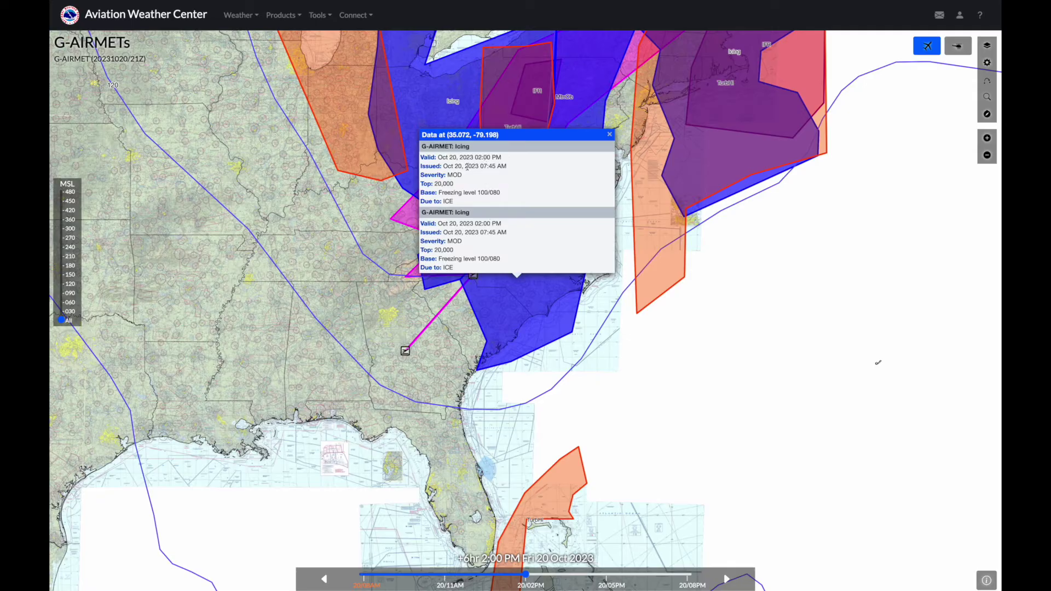
{"action": "left_click_drag", "start_coordinate": [436, 184], "coordinate": [456, 186]}
{"action": "left_click_drag", "start_coordinate": [493, 193], "coordinate": [477, 194]}
{"action": "left_click", "coordinate": [610, 134]}
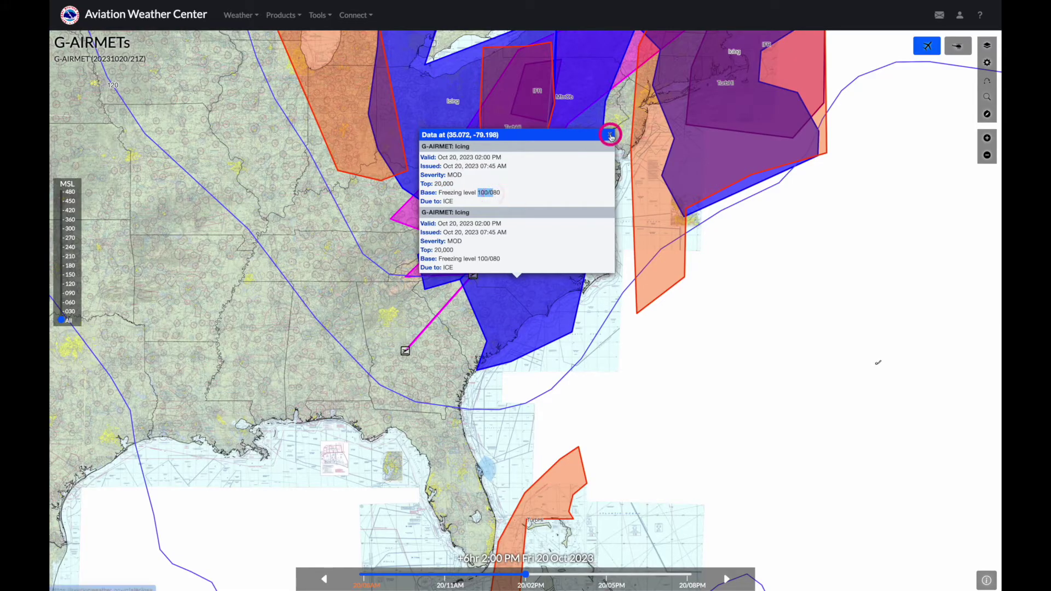
Compare the G-AIRMETs at MSL levels 060 and 090 and leave the altitude filter at 090
{"action": "left_click_drag", "start_coordinate": [68, 321], "coordinate": [63, 303]}
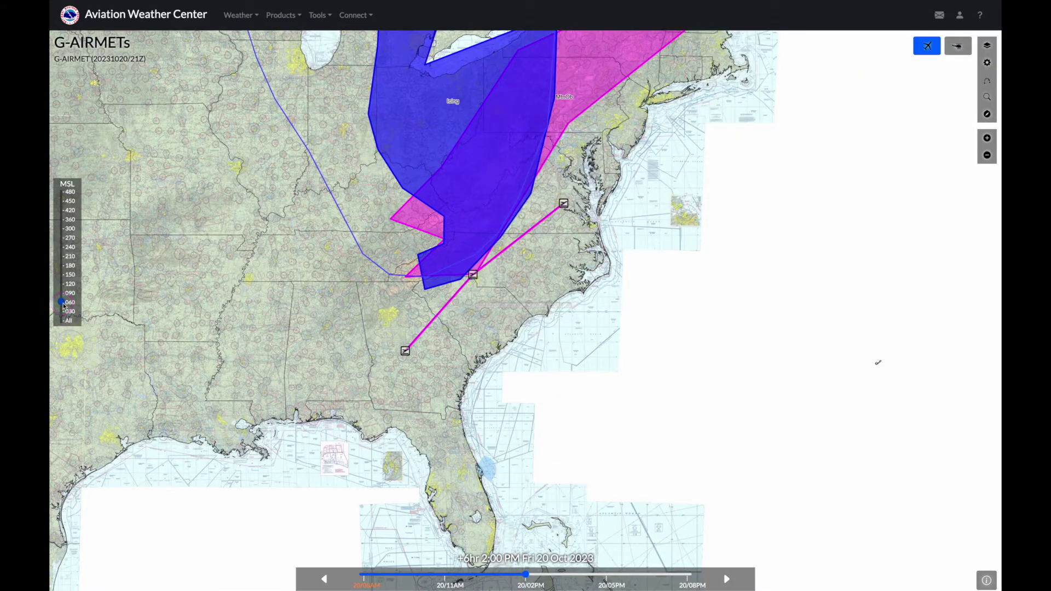
{"action": "left_click_drag", "start_coordinate": [62, 302], "coordinate": [63, 294]}
{"action": "left_click", "coordinate": [62, 295]}
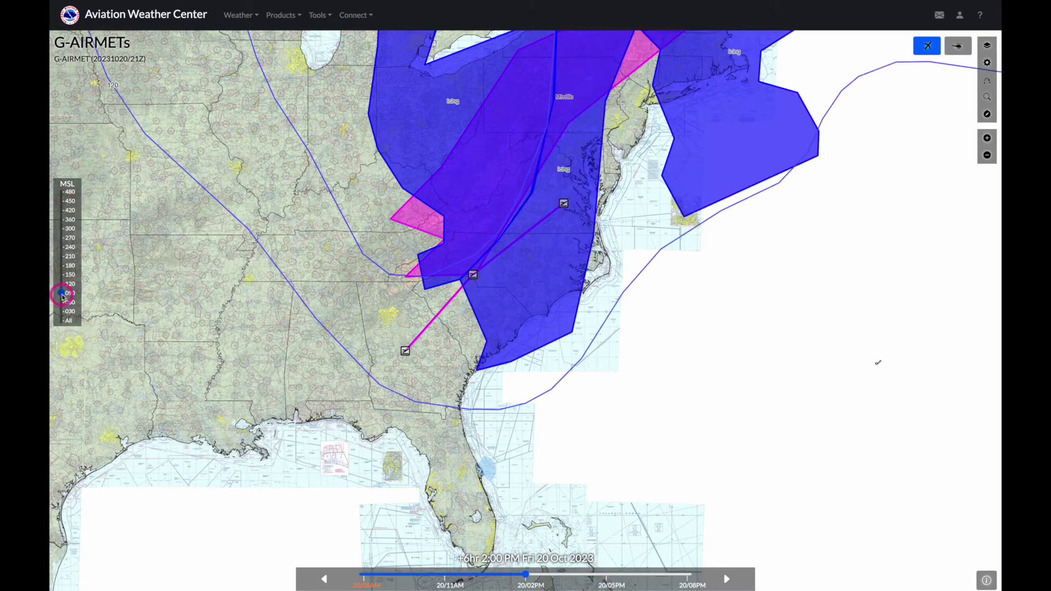
{"action": "left_click", "coordinate": [63, 300]}
{"action": "left_click", "coordinate": [61, 293]}
Inspect the G-AIRMET data for the icing area over North Carolina and the mountain obscuration area to its west
{"action": "left_click", "coordinate": [520, 265]}
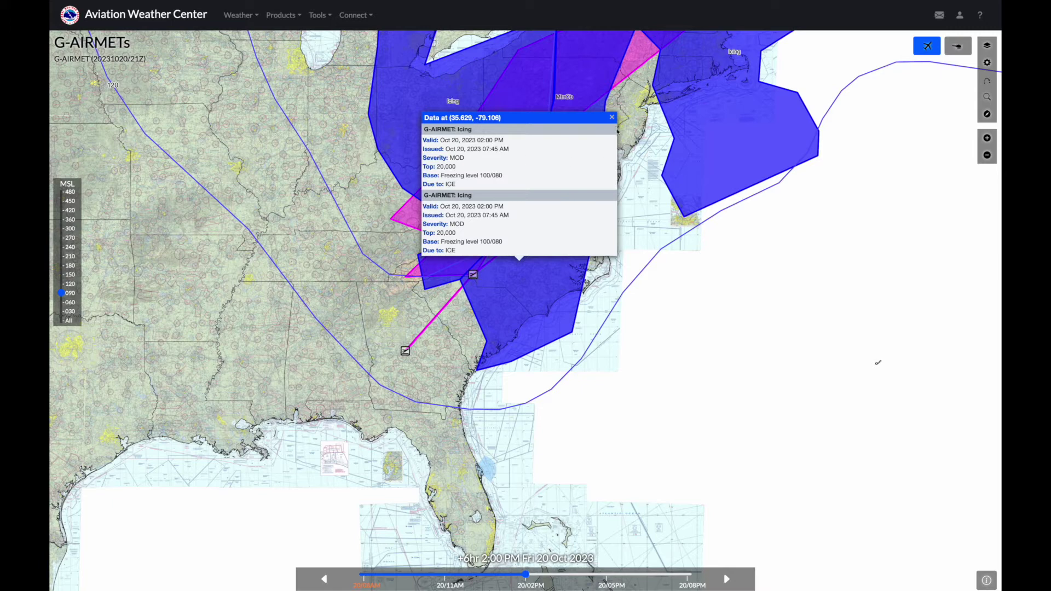
{"action": "left_click", "coordinate": [612, 120]}
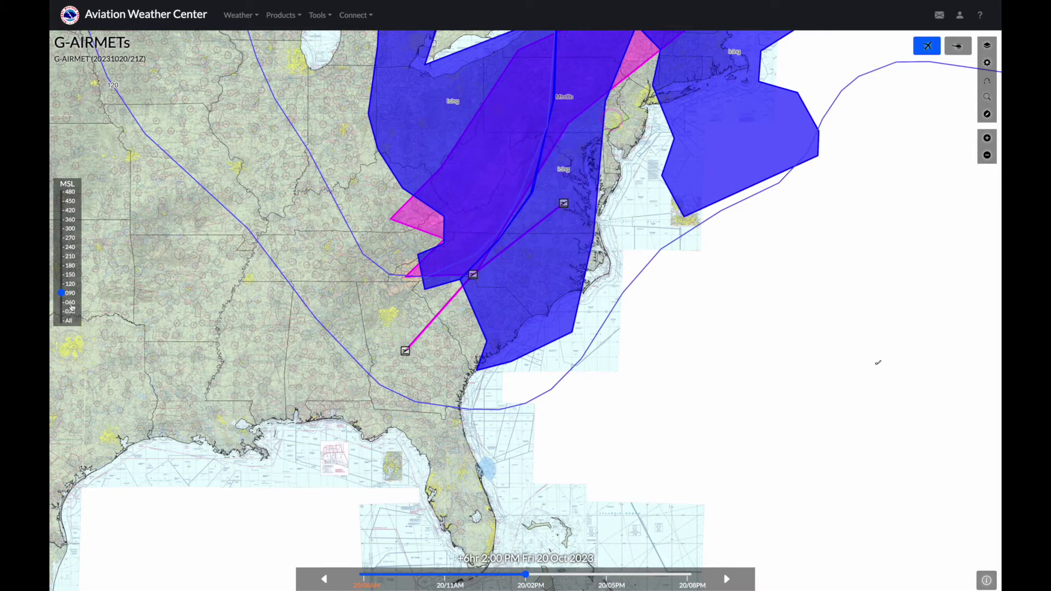
{"action": "scroll", "coordinate": [543, 298], "scroll_direction": "up", "scroll_amount": 2}
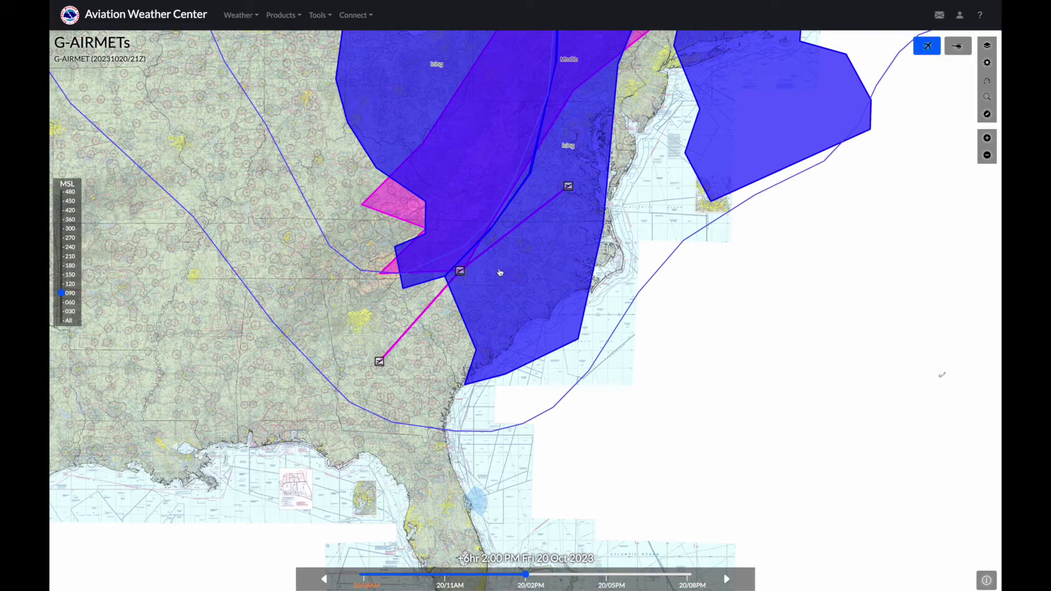
{"action": "left_click_drag", "start_coordinate": [568, 188], "coordinate": [606, 107]}
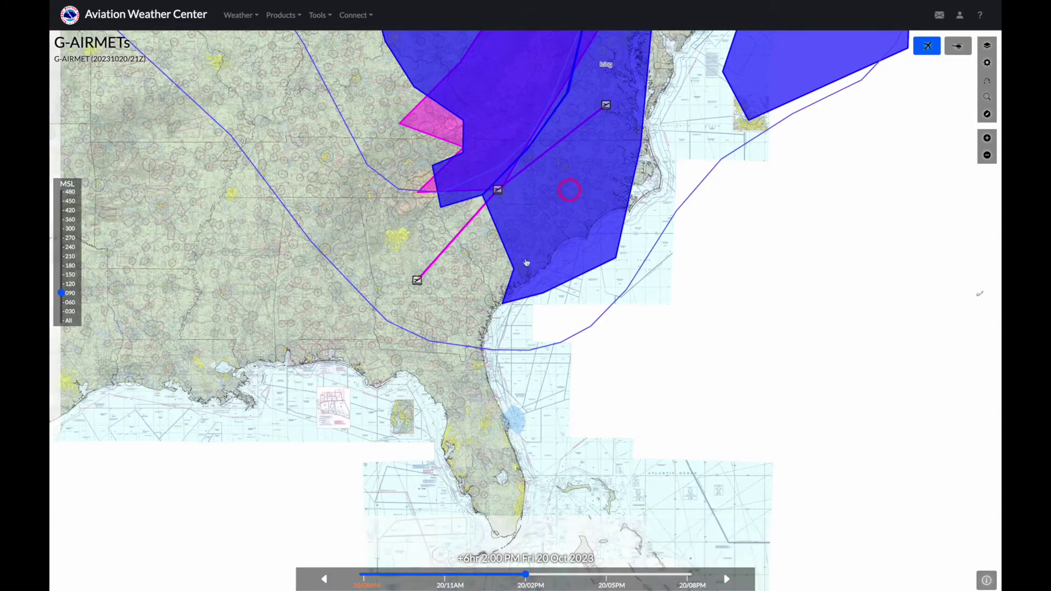
{"action": "left_click", "coordinate": [444, 126]}
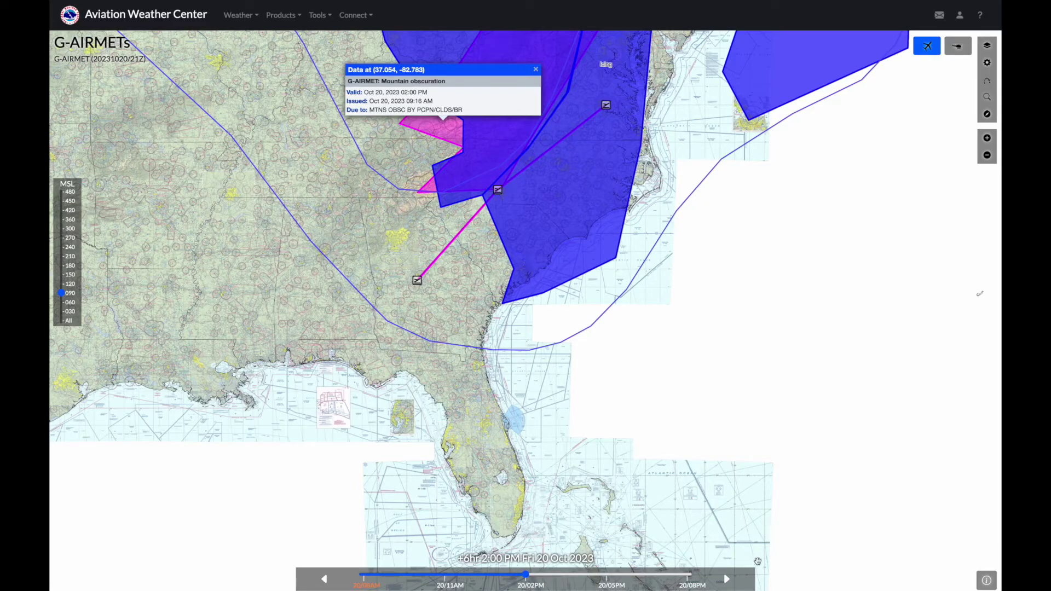
Step the G-AIRMETs between 11:00 AM and 5:00 PM, return to 2:00 PM and close the mountain obscuration data
{"action": "left_click", "coordinate": [727, 579]}
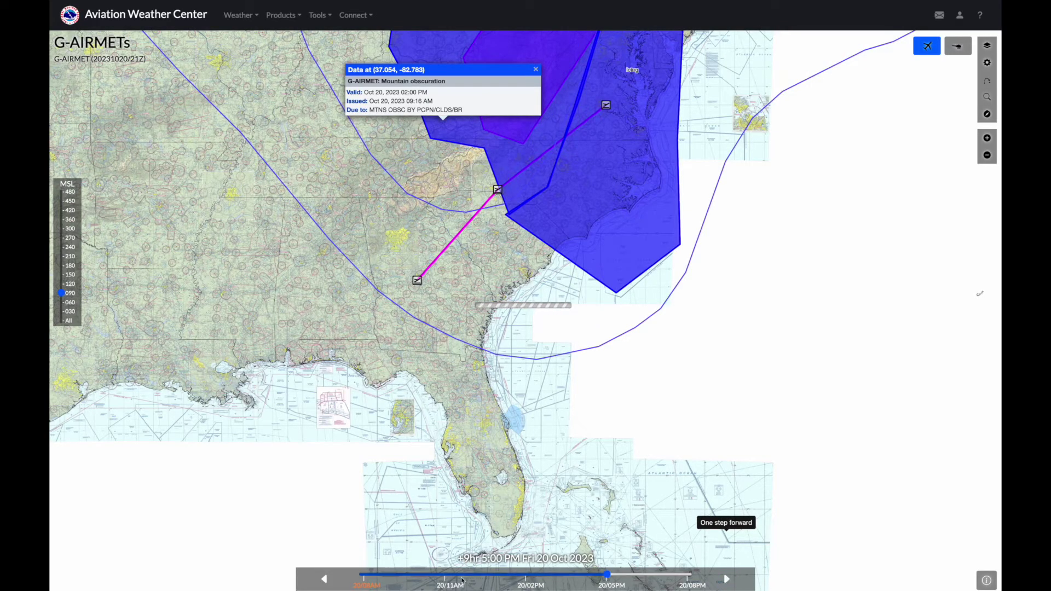
{"action": "scroll", "coordinate": [346, 566], "scroll_direction": "down", "scroll_amount": 1}
{"action": "left_click", "coordinate": [324, 579]}
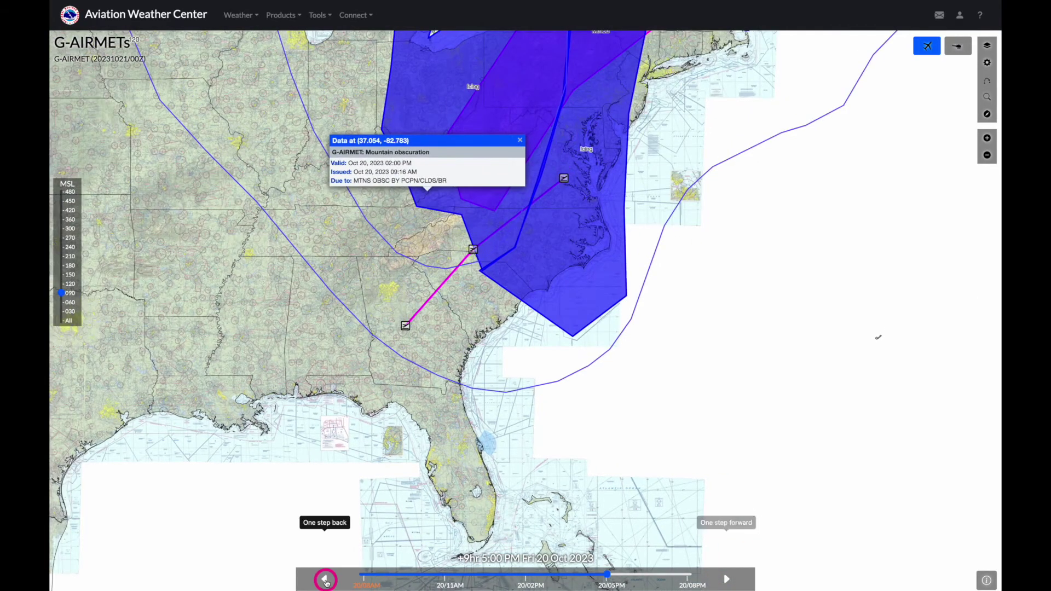
{"action": "left_click", "coordinate": [324, 579]}
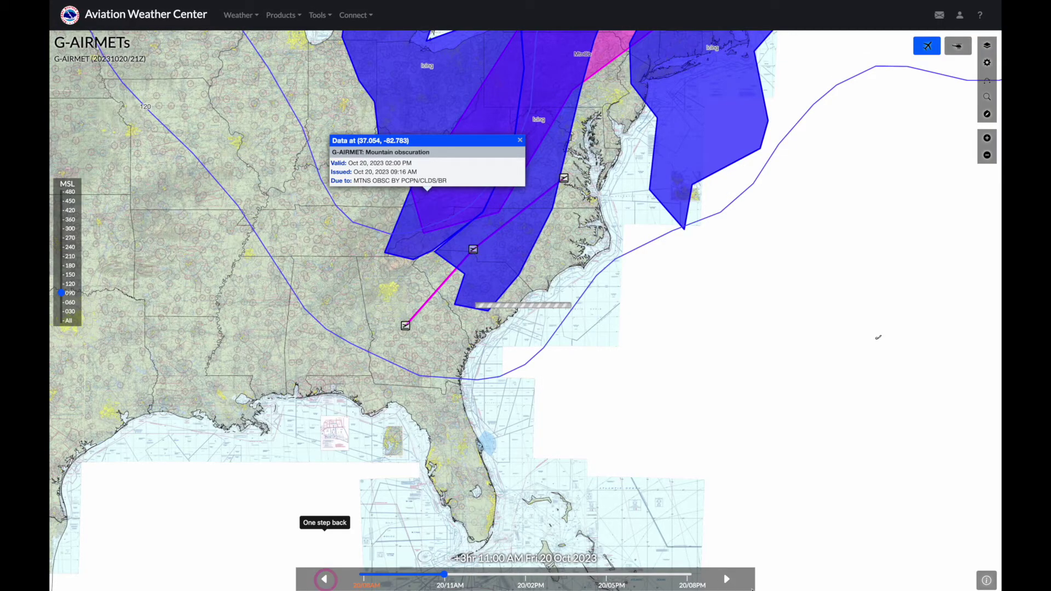
{"action": "left_click", "coordinate": [727, 579]}
{"action": "left_click", "coordinate": [726, 579]}
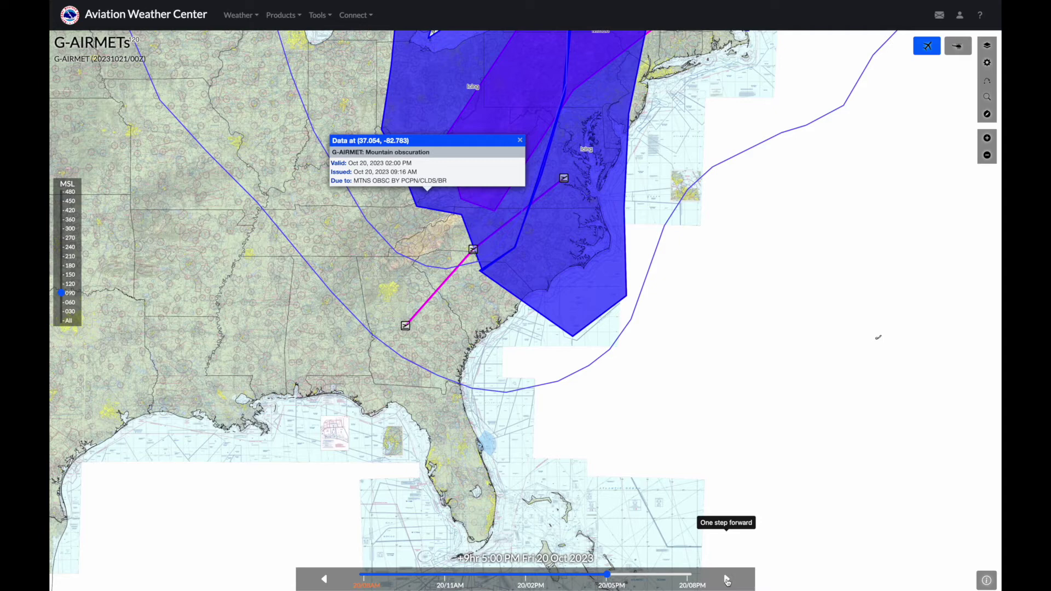
{"action": "left_click", "coordinate": [325, 575]}
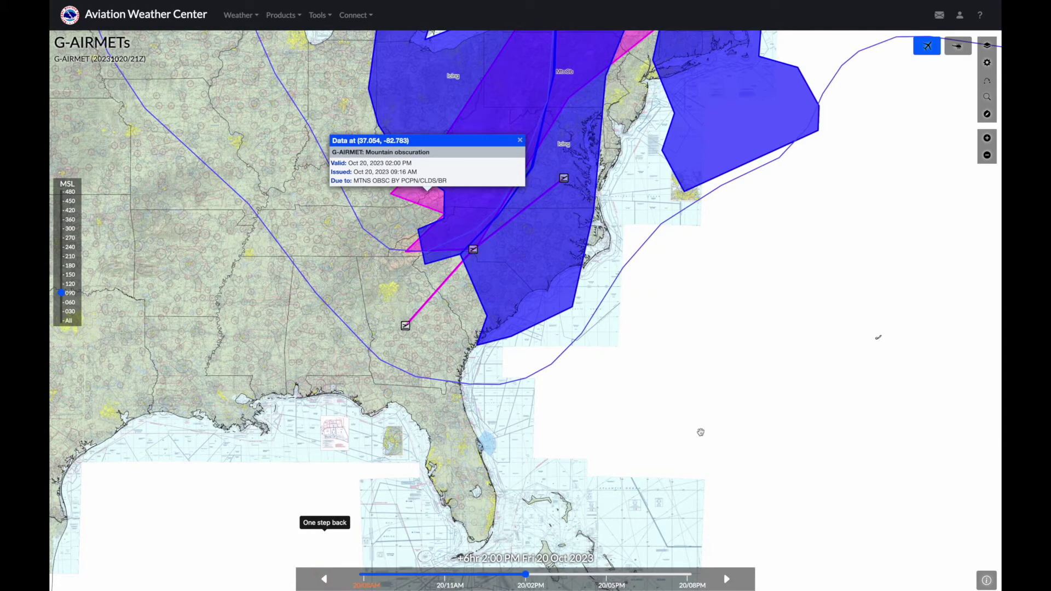
{"action": "left_click", "coordinate": [520, 140]}
Display the G-AIRMET legend and view the data for the icing area between Charlotte and Richmond
{"action": "left_click", "coordinate": [742, 331]}
{"action": "left_click_drag", "start_coordinate": [742, 331], "coordinate": [723, 346]}
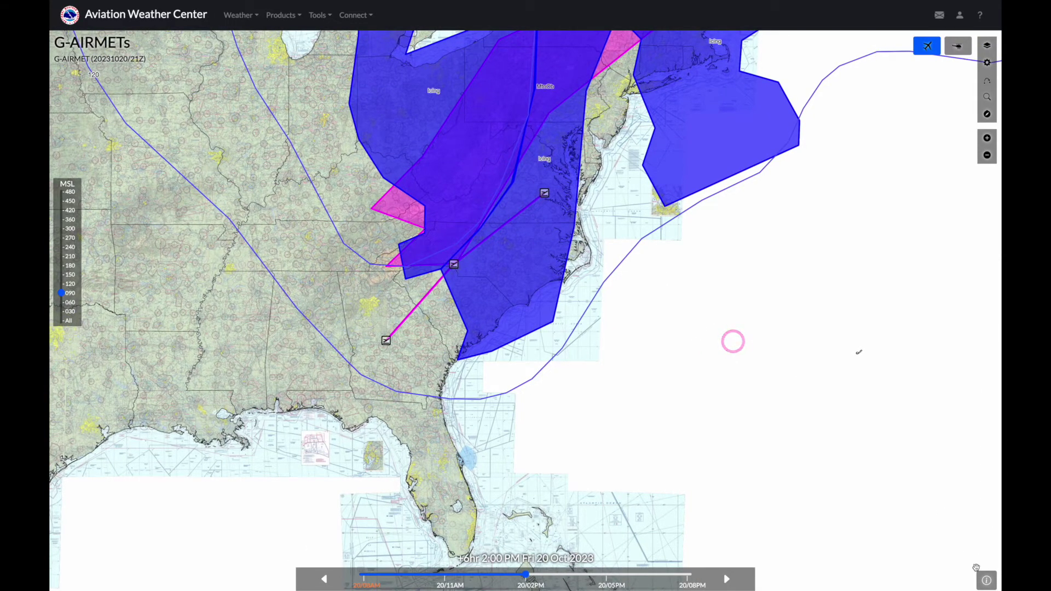
{"action": "left_click", "coordinate": [988, 583]}
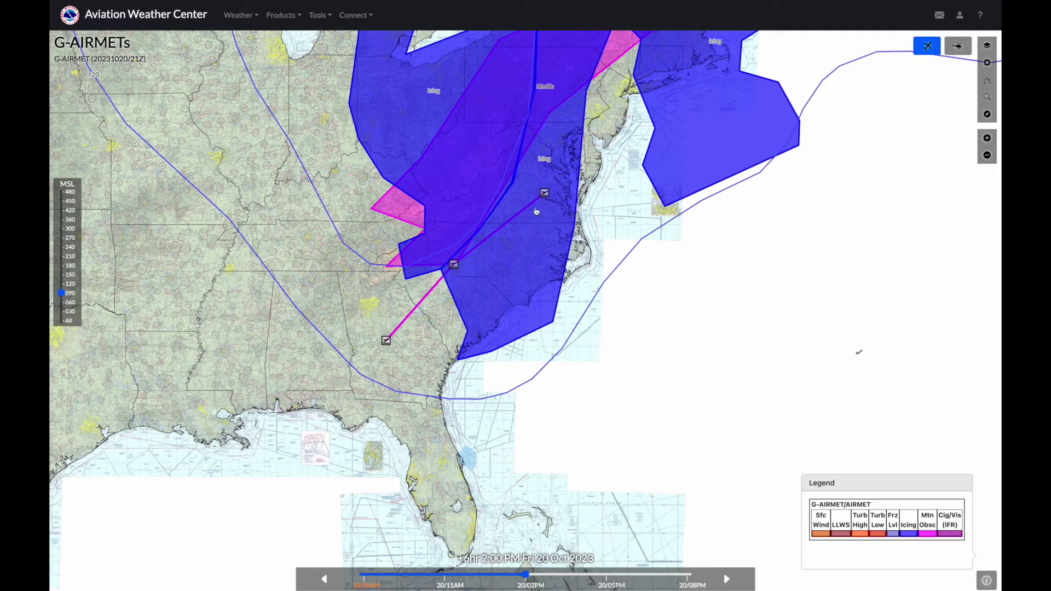
{"action": "left_click", "coordinate": [511, 262]}
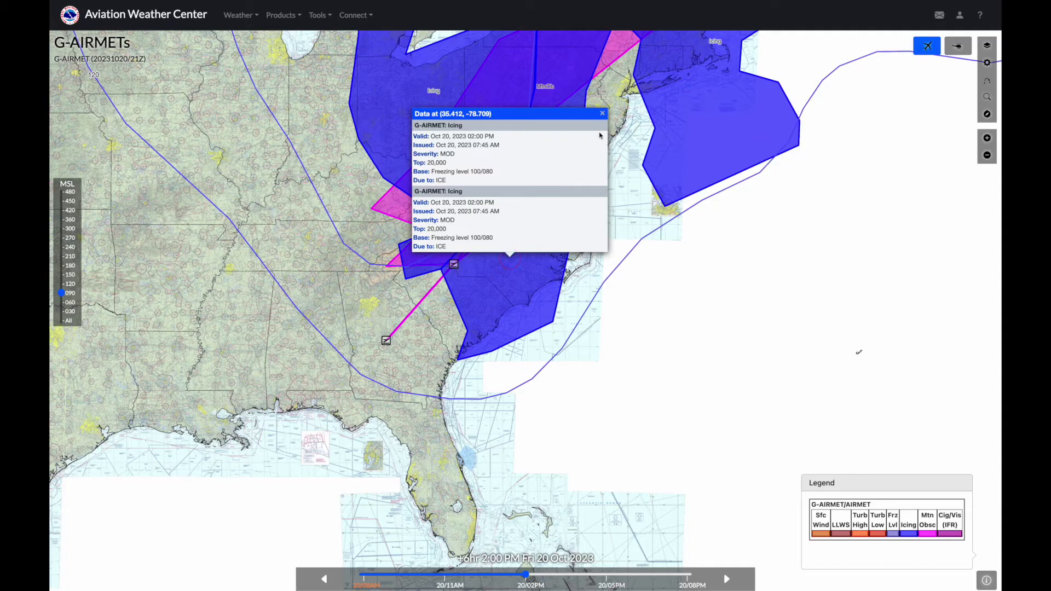
Set the G-AIRMET altitude filter to MSL 060 and switch to the SIGMET map
{"action": "left_click", "coordinate": [65, 302]}
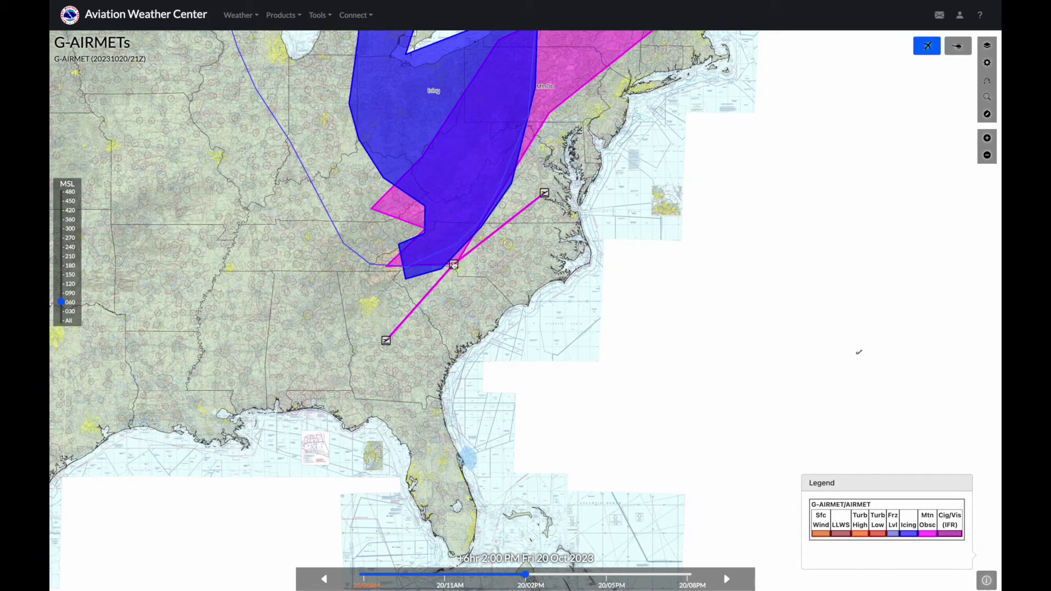
{"action": "left_click", "coordinate": [281, 15]}
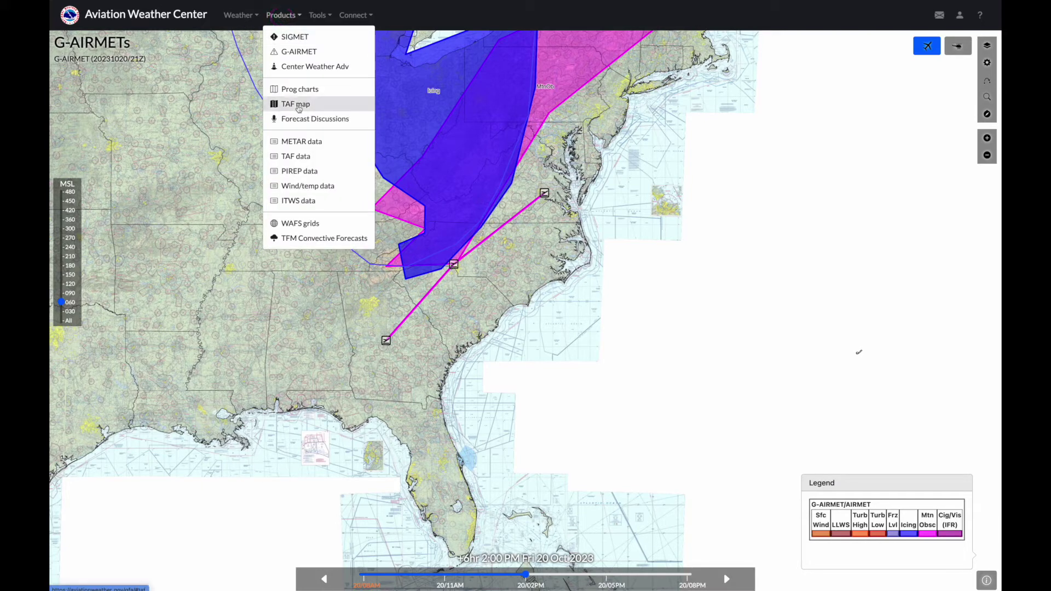
{"action": "left_click", "coordinate": [300, 40]}
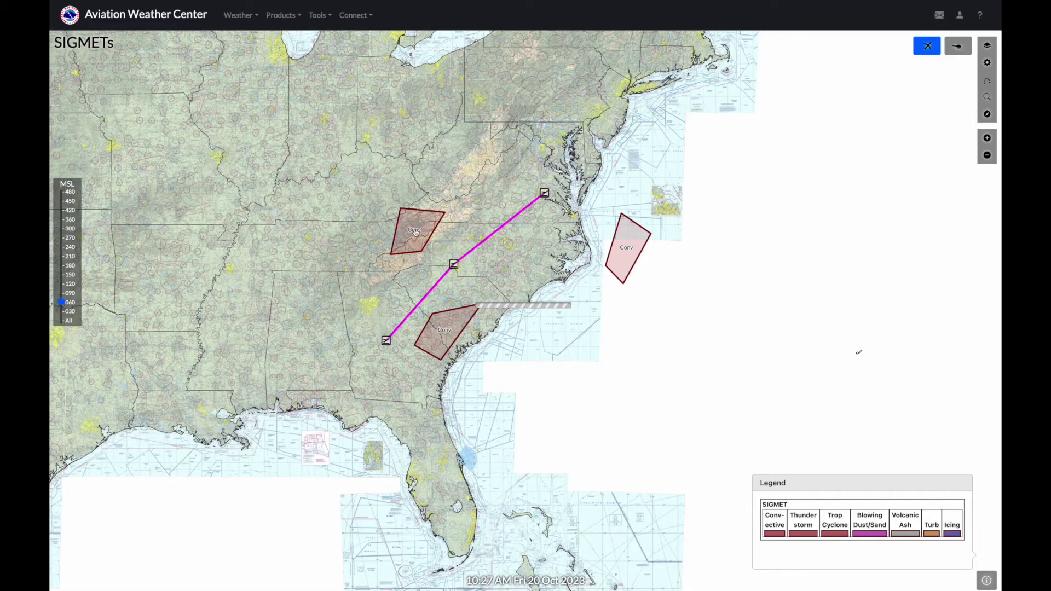
Inspect the convective SIGMET areas over South Carolina and Georgia and over the mountains northwest of the flight path, highlighting the first one's end time
{"action": "left_click", "coordinate": [445, 330]}
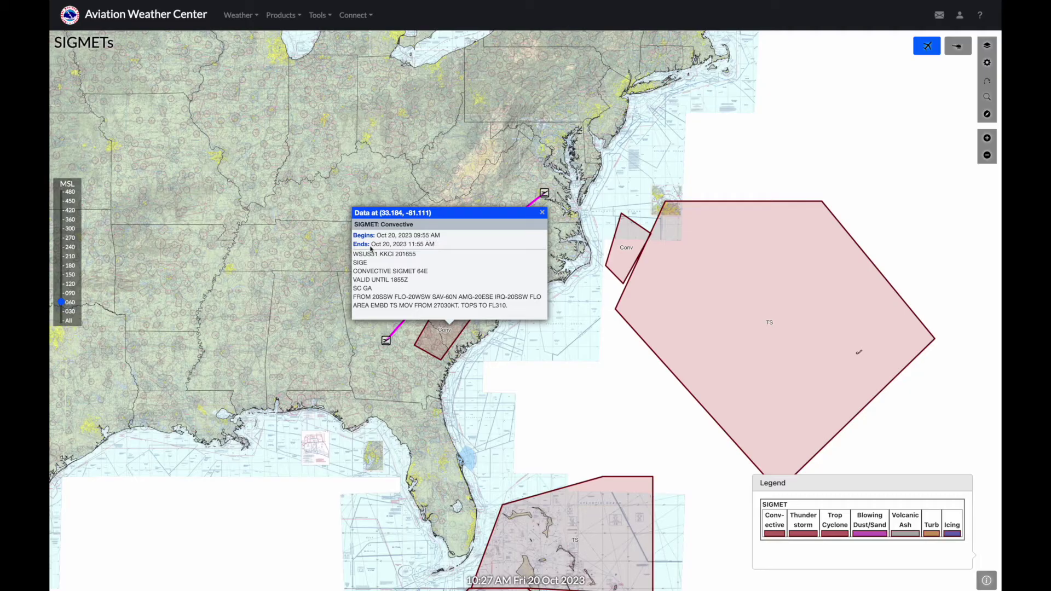
{"action": "left_click_drag", "start_coordinate": [436, 247], "coordinate": [409, 245]}
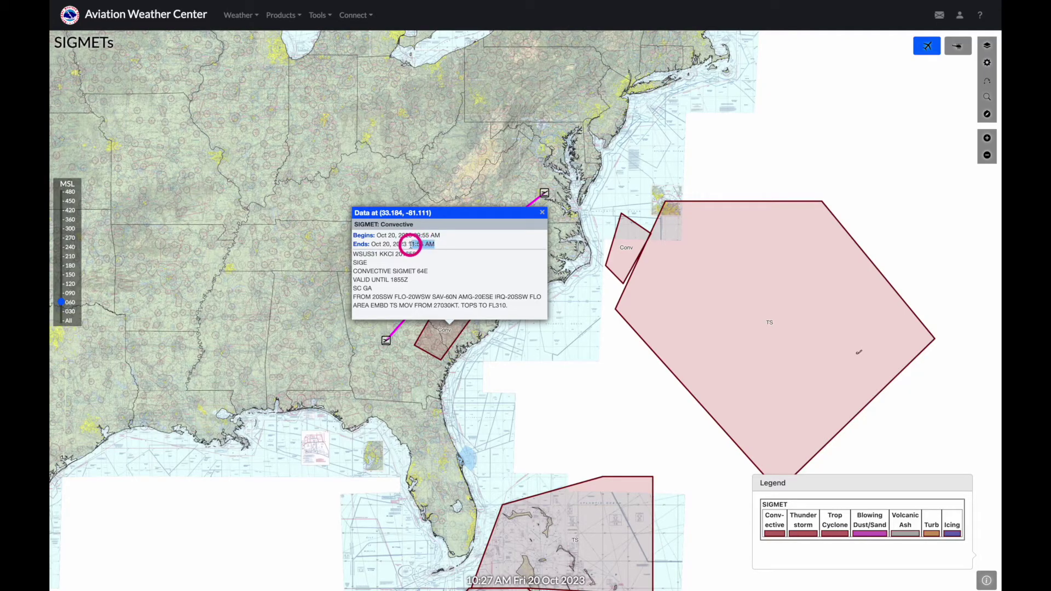
{"action": "left_click", "coordinate": [542, 212]}
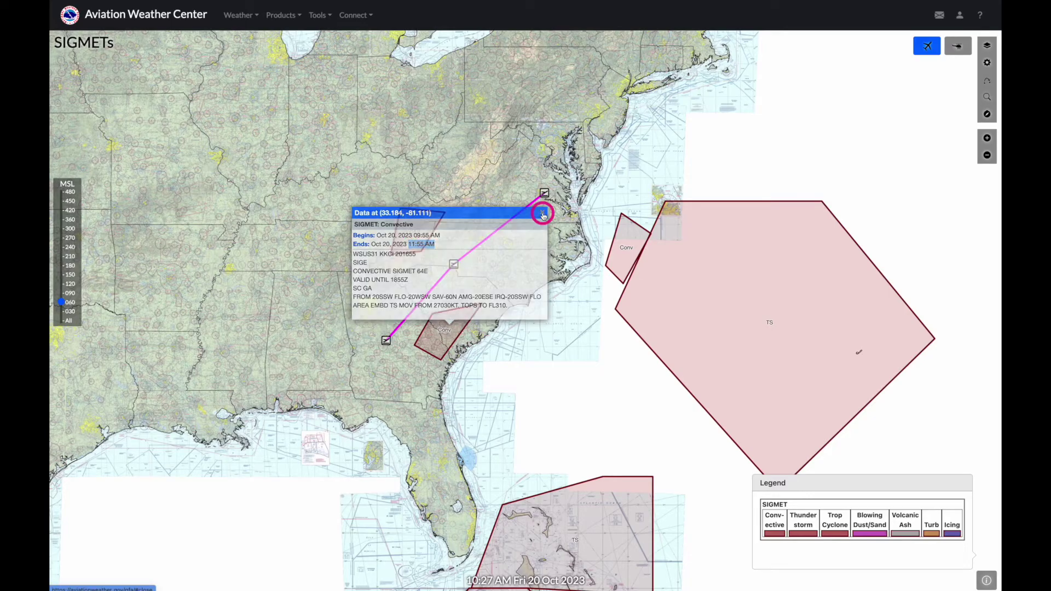
{"action": "scroll", "coordinate": [458, 301], "scroll_direction": "up", "scroll_amount": 2}
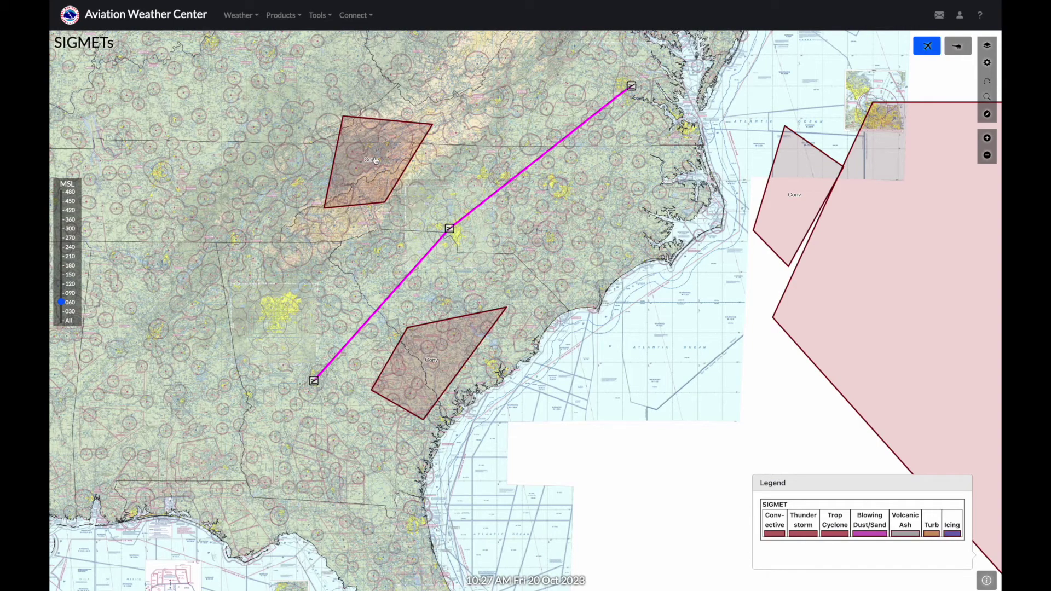
{"action": "left_click", "coordinate": [376, 160]}
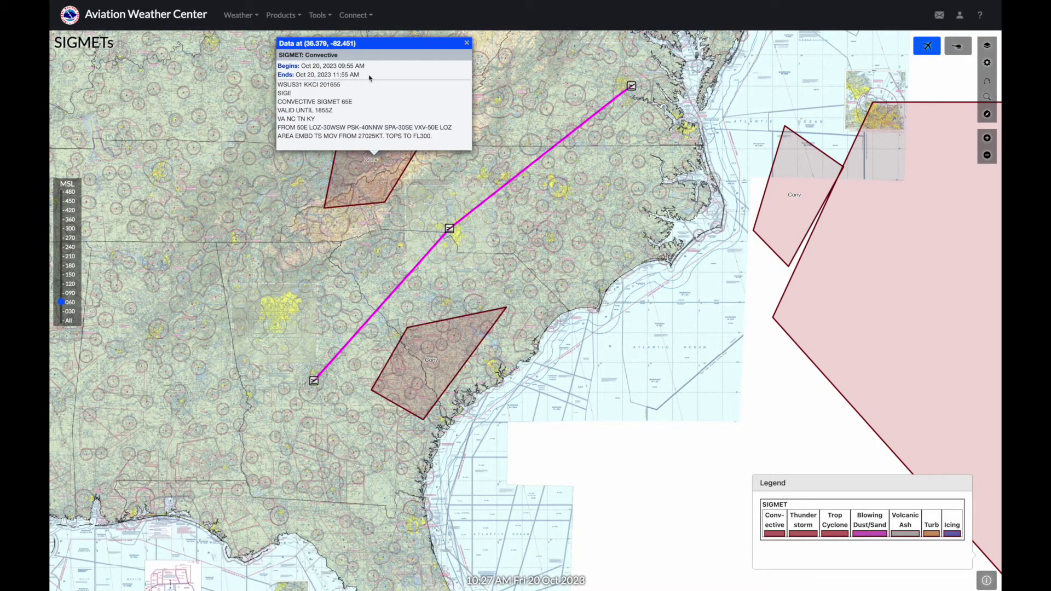
{"action": "left_click", "coordinate": [466, 43]}
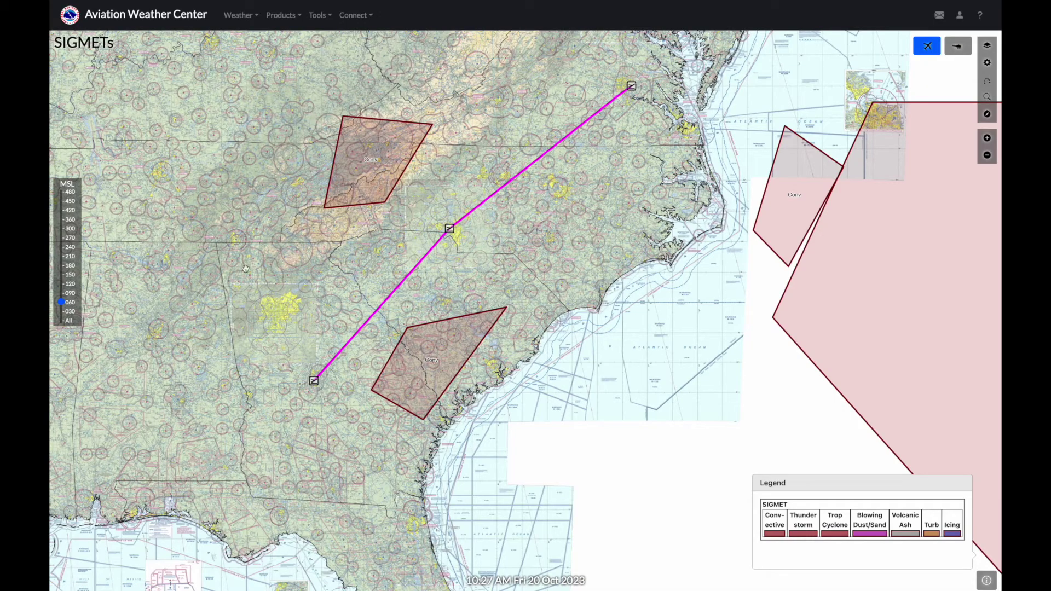
Set the altitude filter to MSL 090 and display the Center Weather Advisories
{"action": "left_click_drag", "start_coordinate": [64, 303], "coordinate": [64, 297]}
{"action": "left_click", "coordinate": [290, 17]}
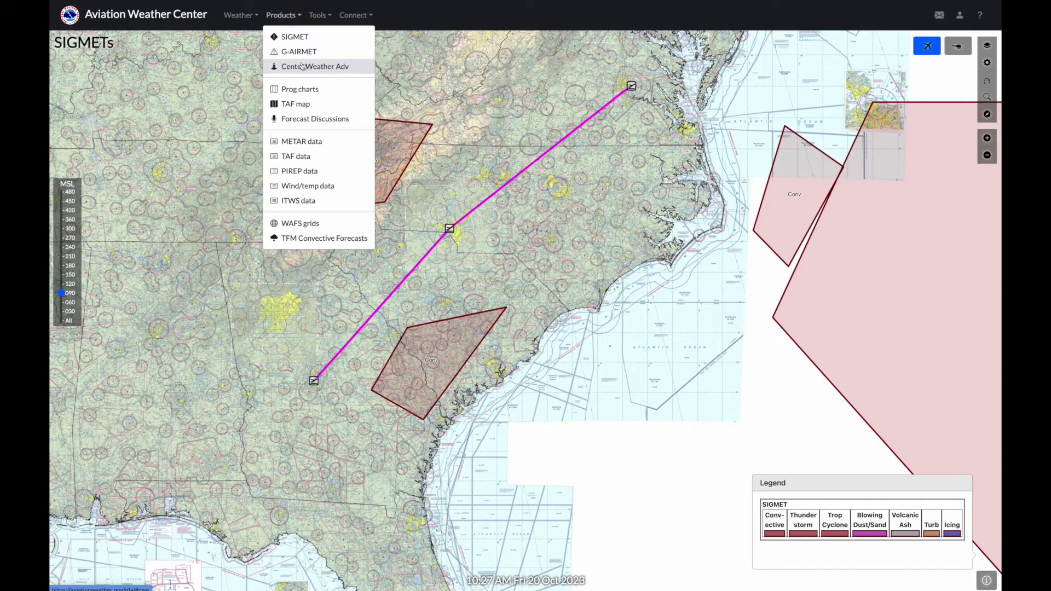
{"action": "left_click", "coordinate": [319, 69]}
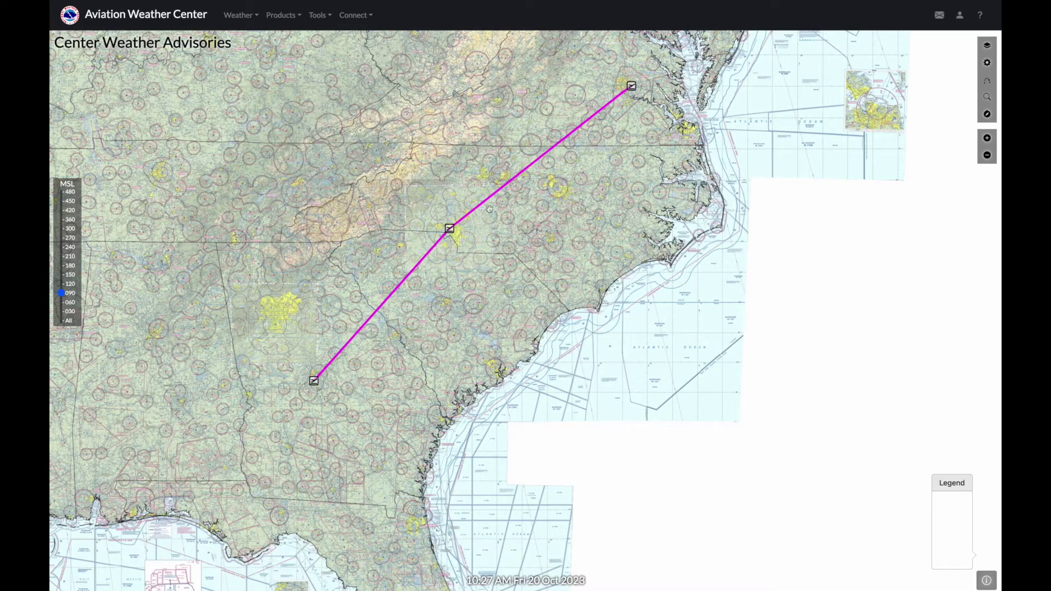
Display the prog chart and advance its forecast time to 5:00 PM Fri 20 Oct
{"action": "left_click", "coordinate": [287, 16]}
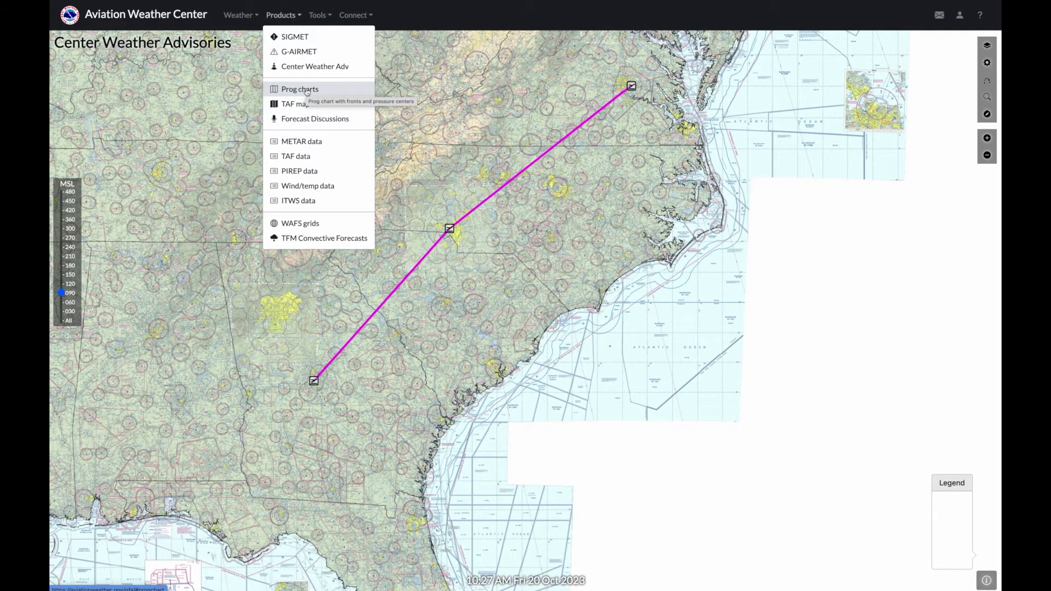
{"action": "left_click", "coordinate": [300, 89]}
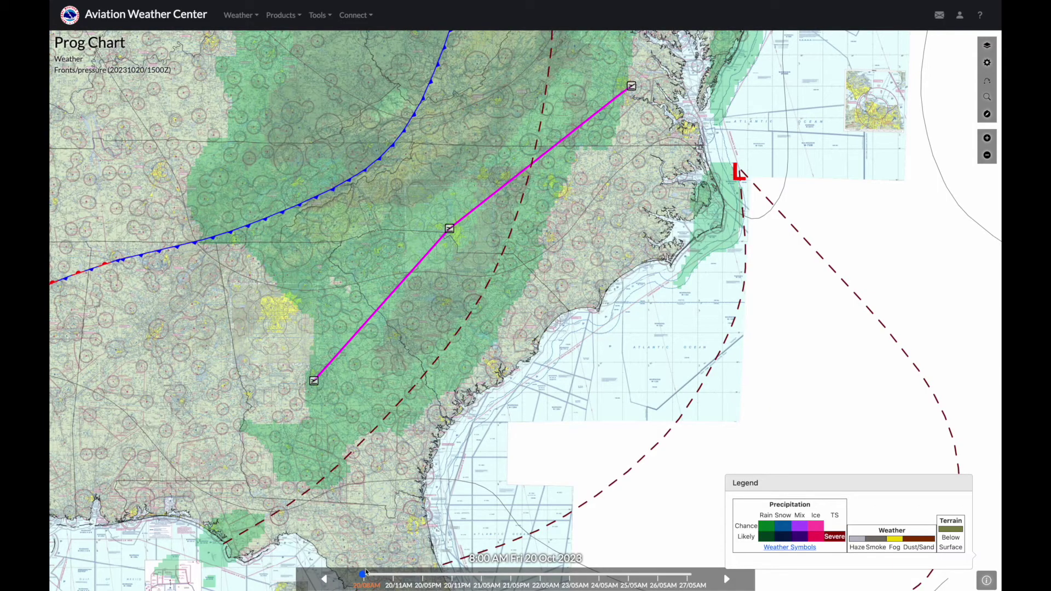
{"action": "left_click_drag", "start_coordinate": [366, 572], "coordinate": [422, 574]}
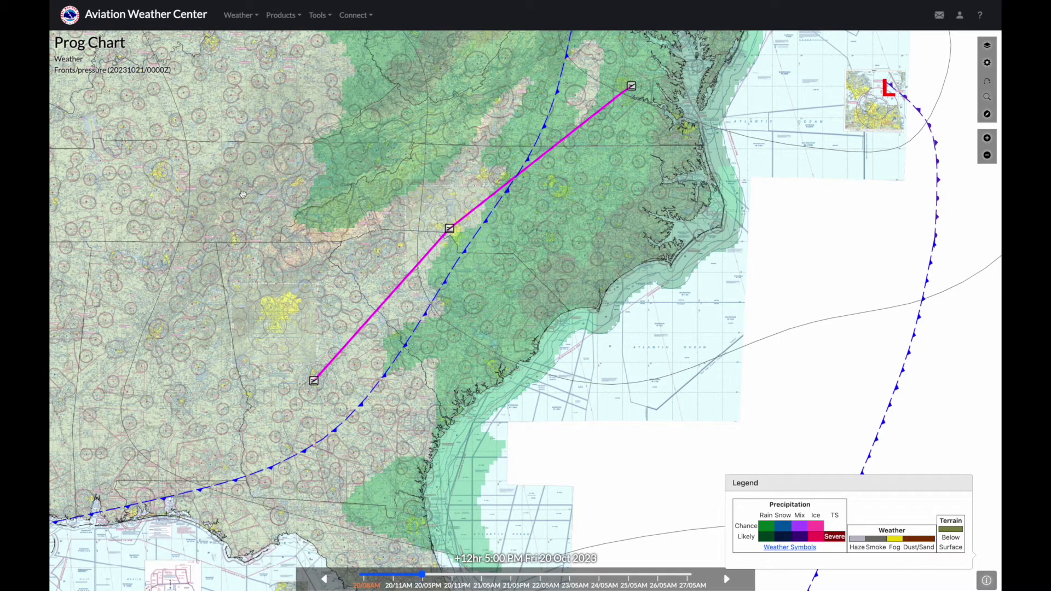
Switch to the Observations map around the flight path and hide the legend
{"action": "left_click", "coordinate": [241, 16]}
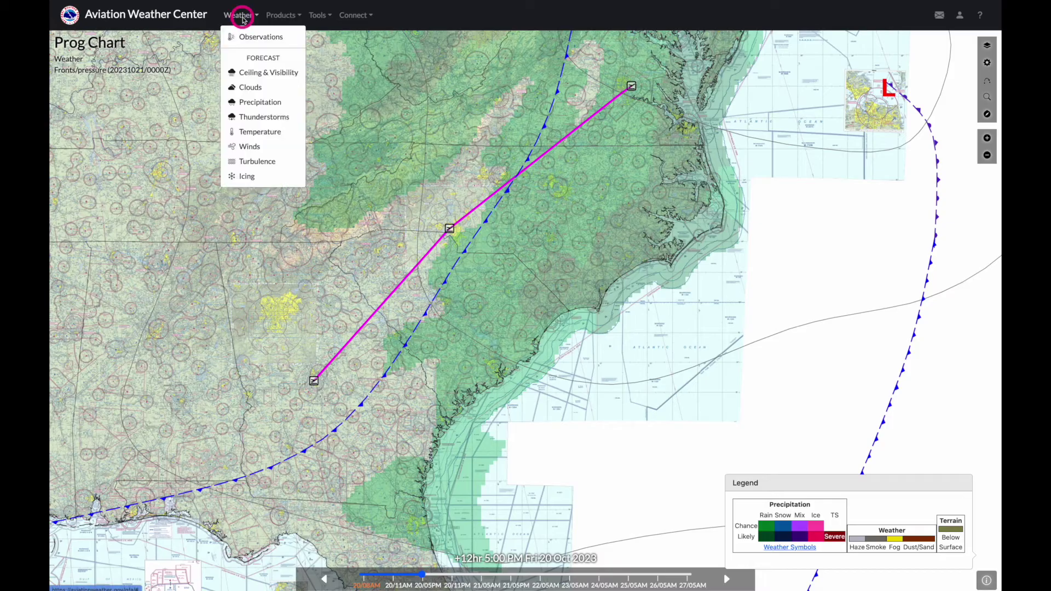
{"action": "left_click", "coordinate": [257, 42]}
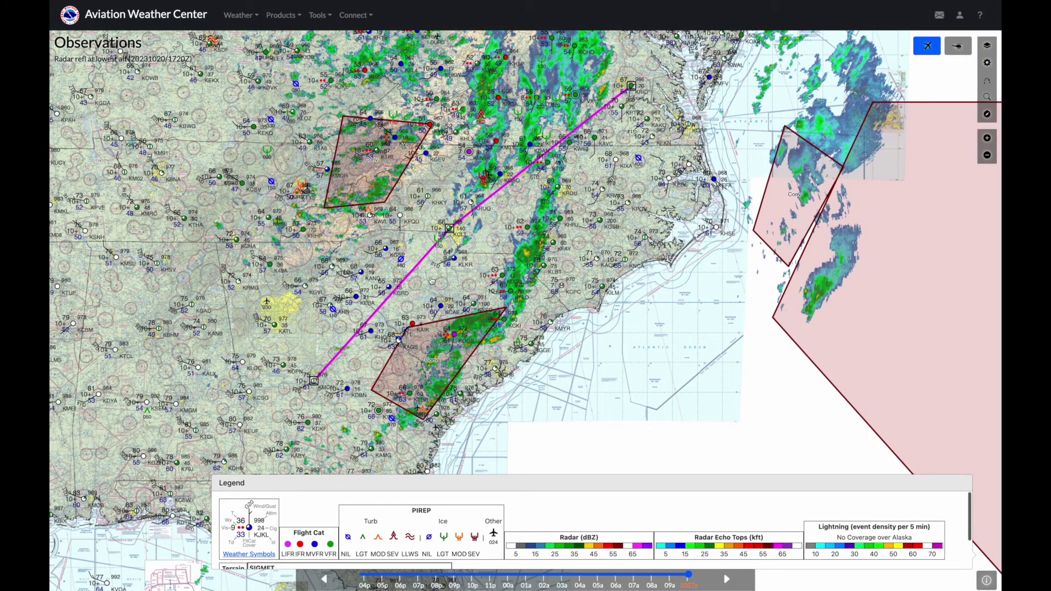
{"action": "scroll", "coordinate": [431, 281], "scroll_direction": "up", "scroll_amount": 2}
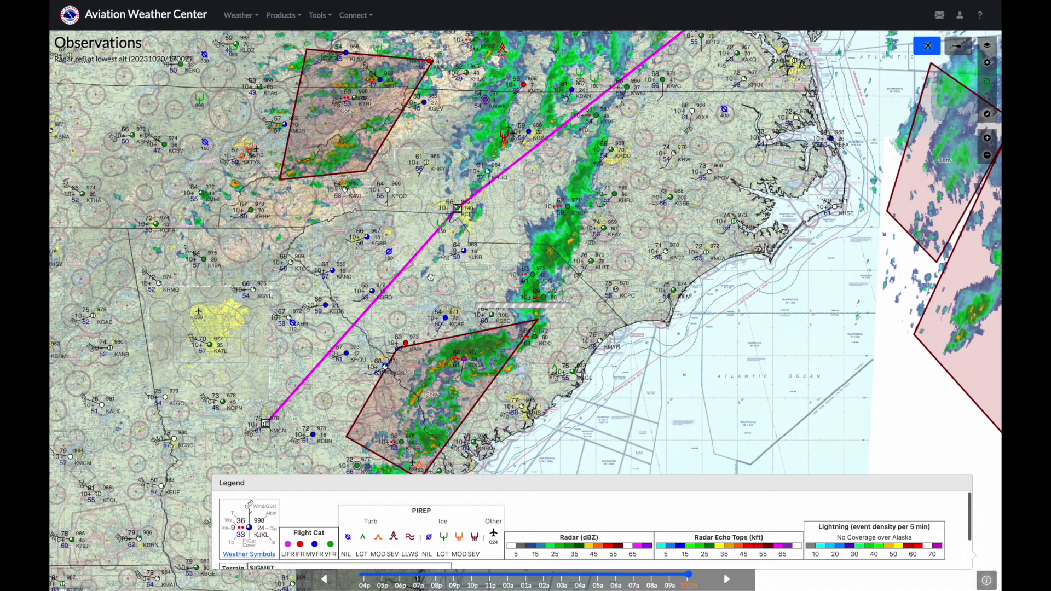
{"action": "scroll", "coordinate": [431, 277], "scroll_direction": "up", "scroll_amount": 1}
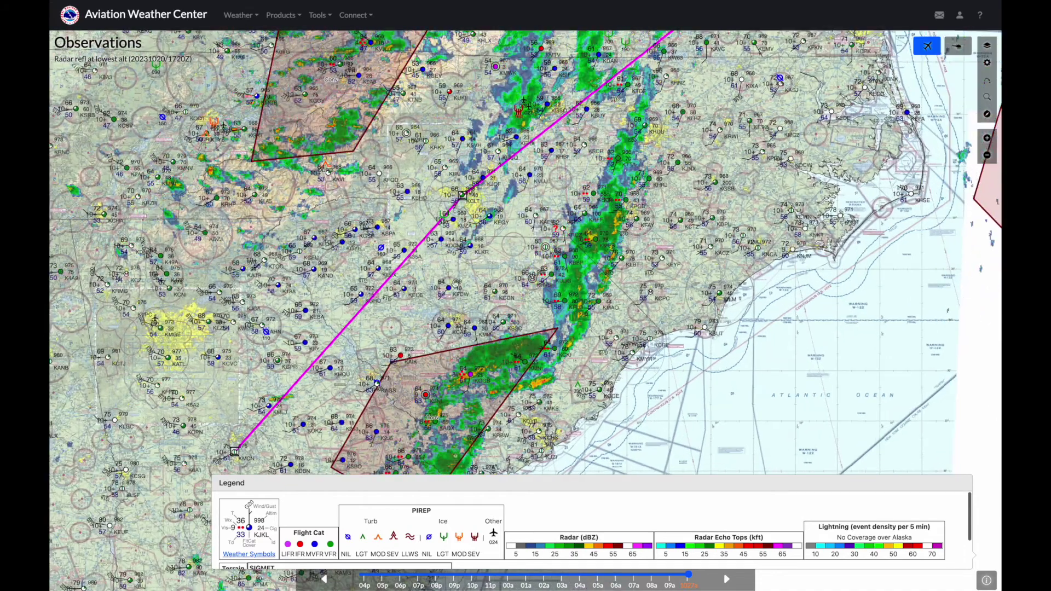
{"action": "left_click", "coordinate": [985, 579]}
View the METAR for the Newberry Municipal station (KEOE)
{"action": "left_click", "coordinate": [432, 257]}
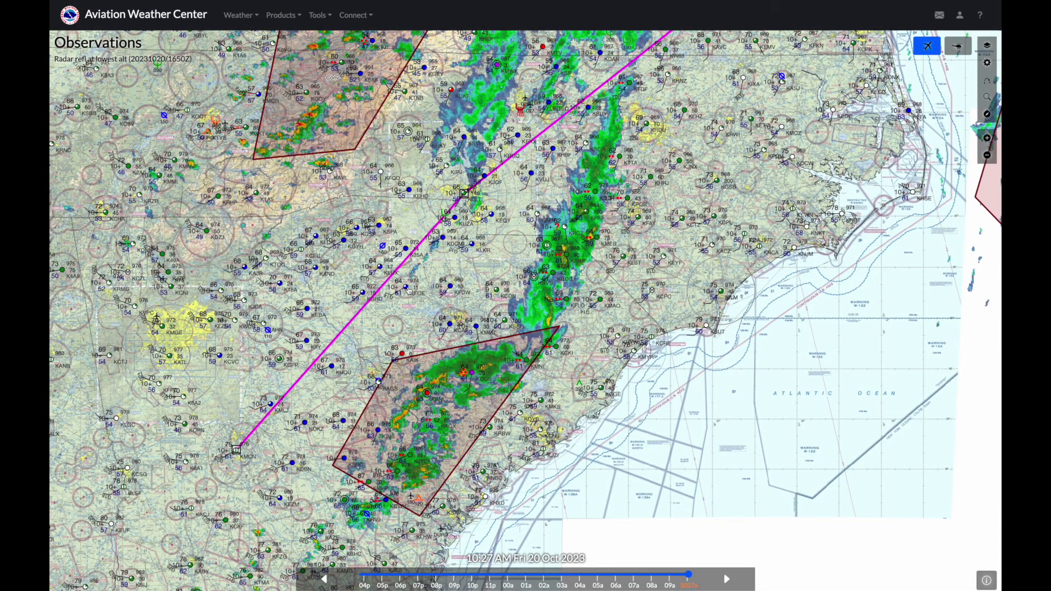
{"action": "left_click", "coordinate": [406, 285]}
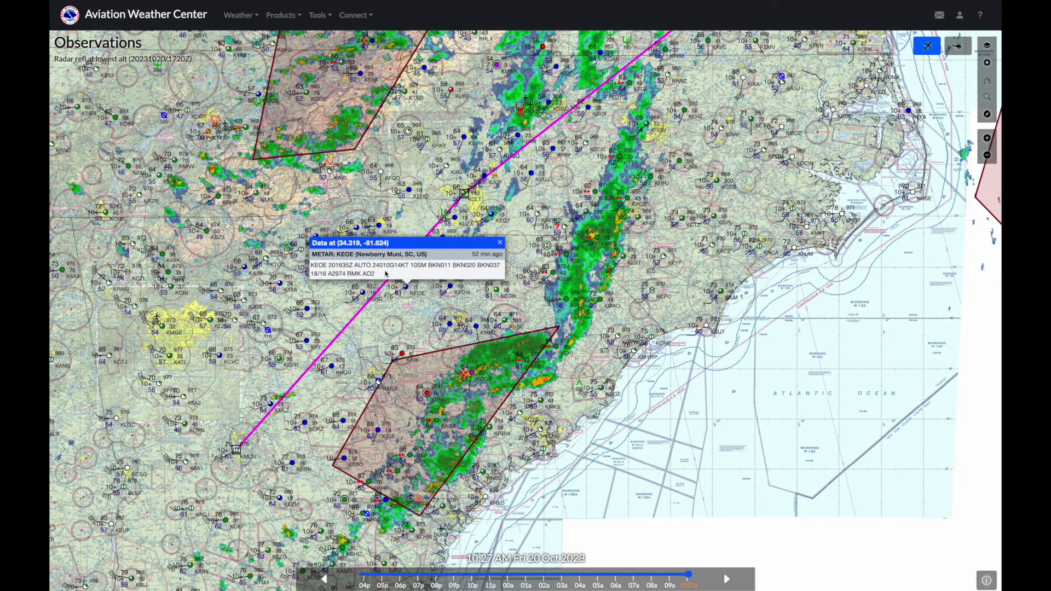
Turn on Include TAF in the METAR data options of the map
{"action": "left_click", "coordinate": [988, 64]}
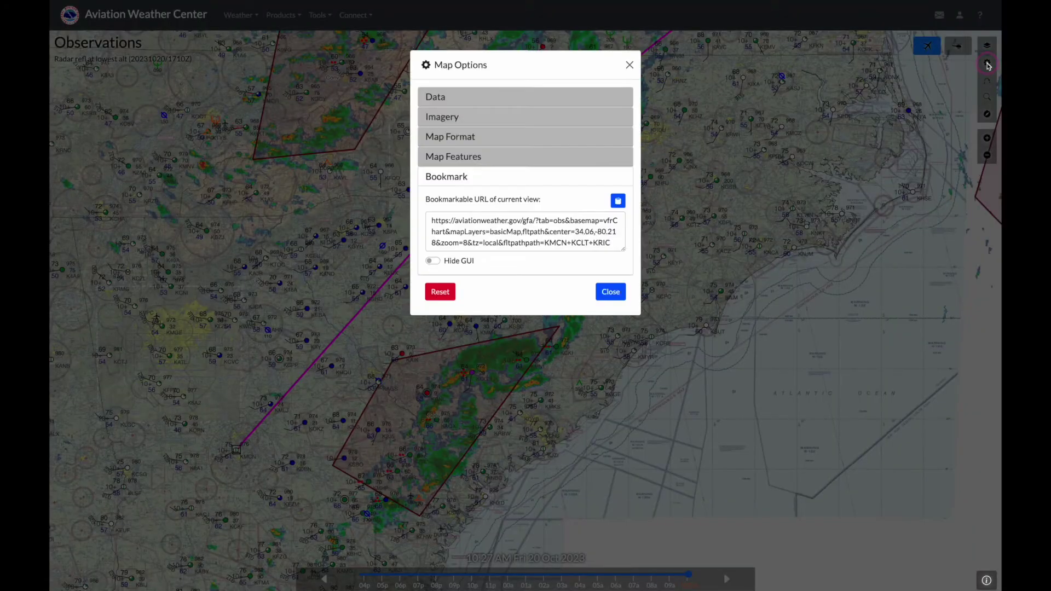
{"action": "left_click", "coordinate": [447, 98]}
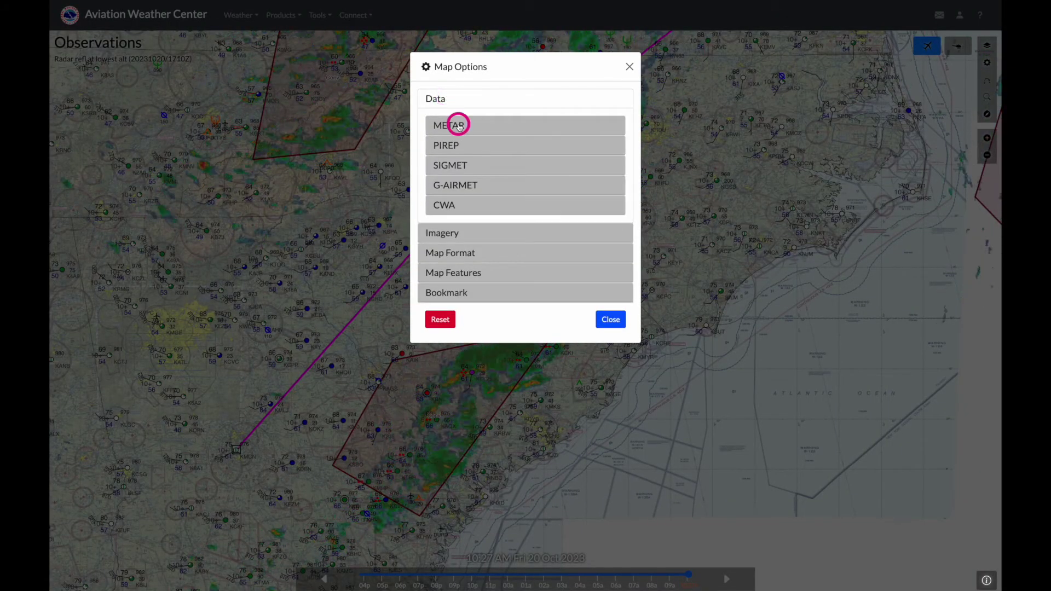
{"action": "left_click", "coordinate": [458, 126]}
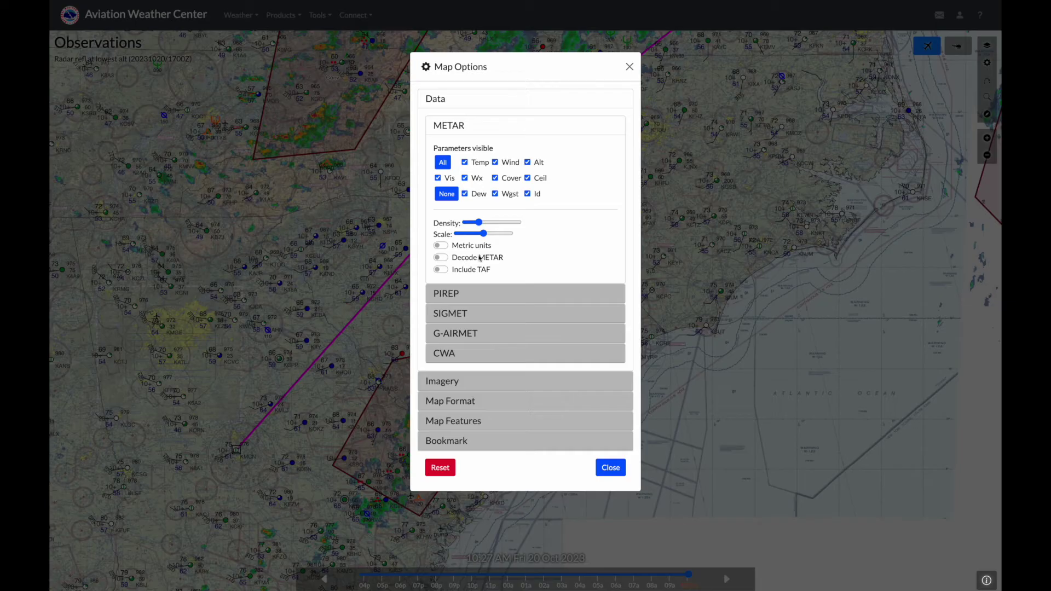
{"action": "left_click", "coordinate": [441, 270]}
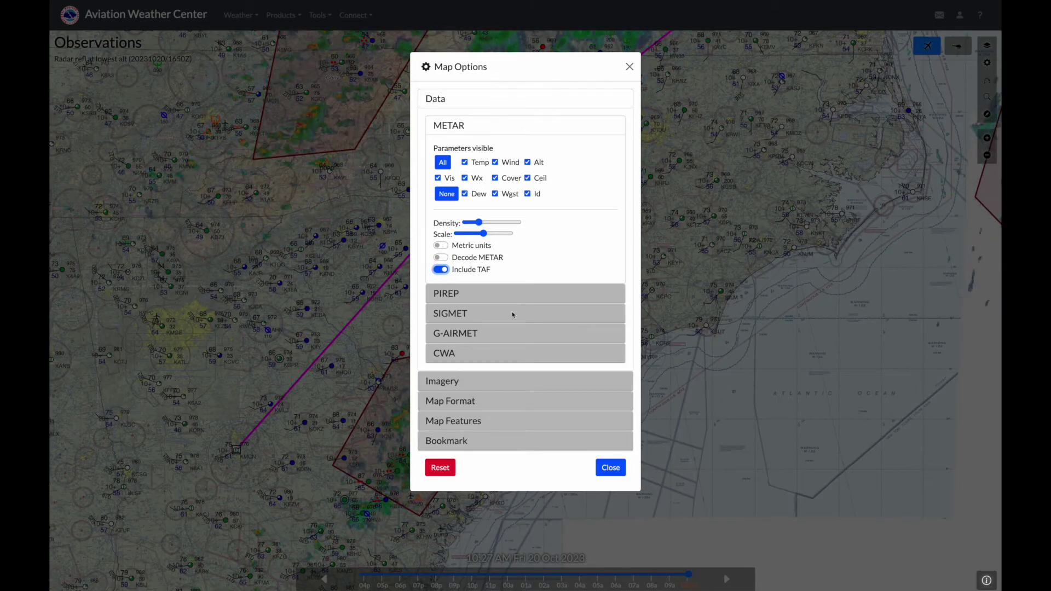
{"action": "left_click", "coordinate": [611, 468]}
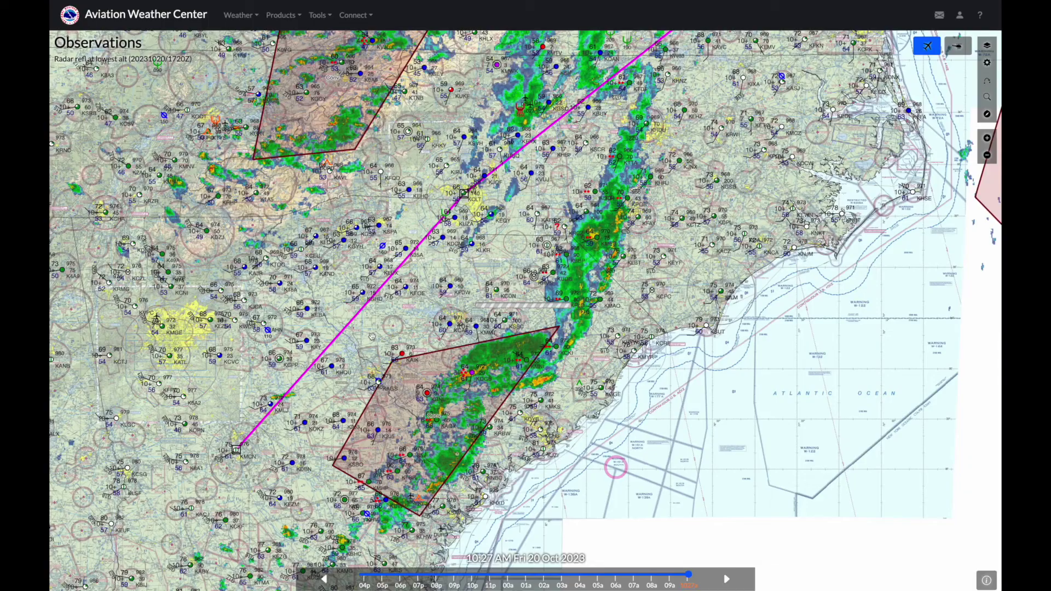
Check station data along the flight path, including the METAR at Newberry and the TAF and METAR at Charlotte (KCLT)
{"action": "left_click", "coordinate": [379, 267]}
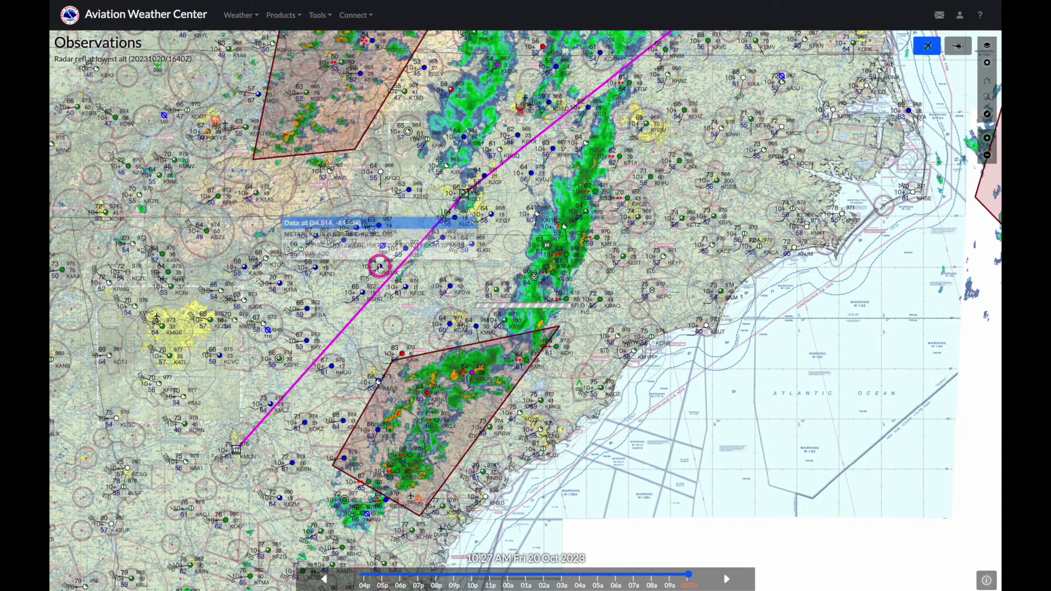
{"action": "left_click", "coordinate": [381, 264]}
{"action": "left_click", "coordinate": [405, 287]}
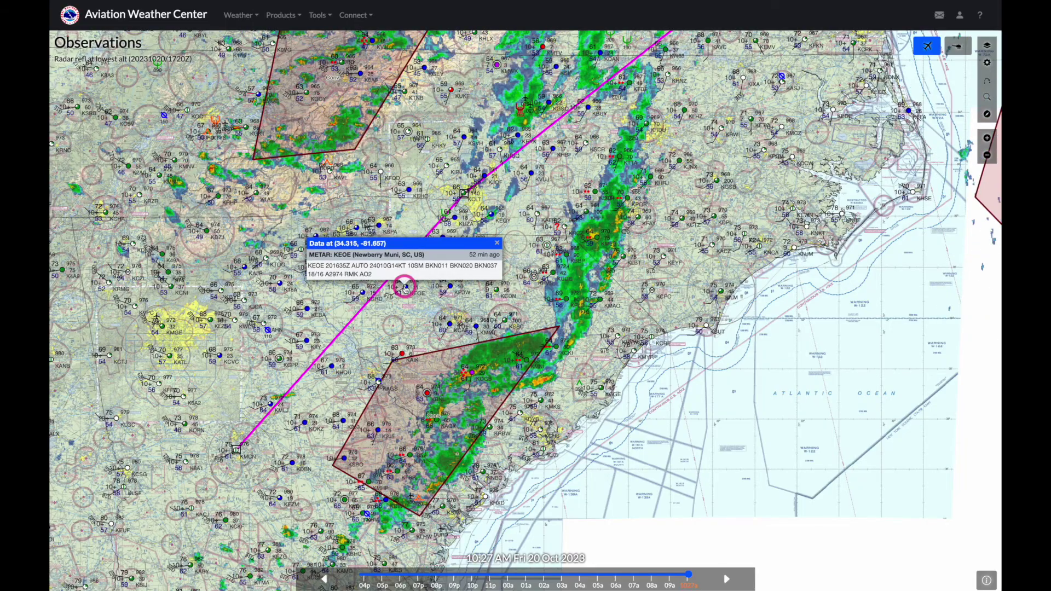
{"action": "left_click", "coordinate": [364, 291]}
{"action": "left_click", "coordinate": [464, 193]}
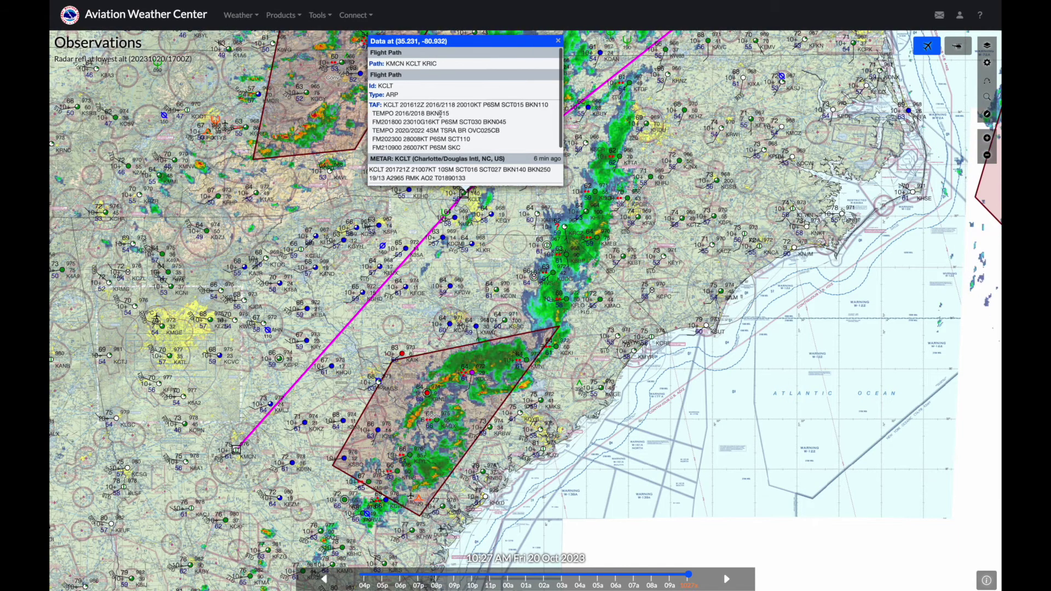
{"action": "left_click", "coordinate": [558, 40]}
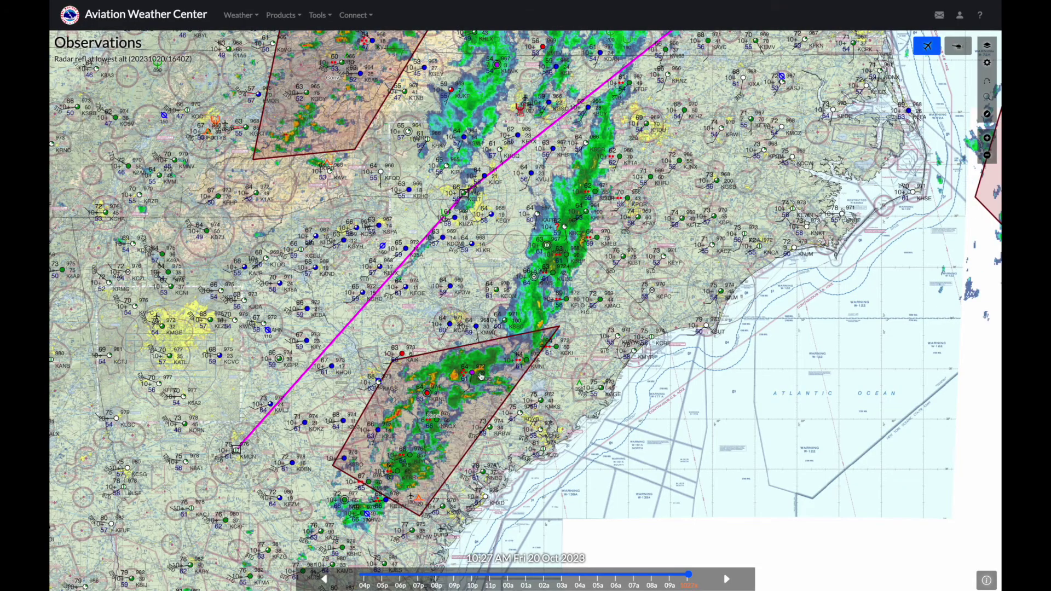
View the SIGMET and METAR data at Barnwell County (KBNL) and highlight the remark LTG DSNT E-SW
{"action": "scroll", "coordinate": [427, 396], "scroll_direction": "down", "scroll_amount": 1}
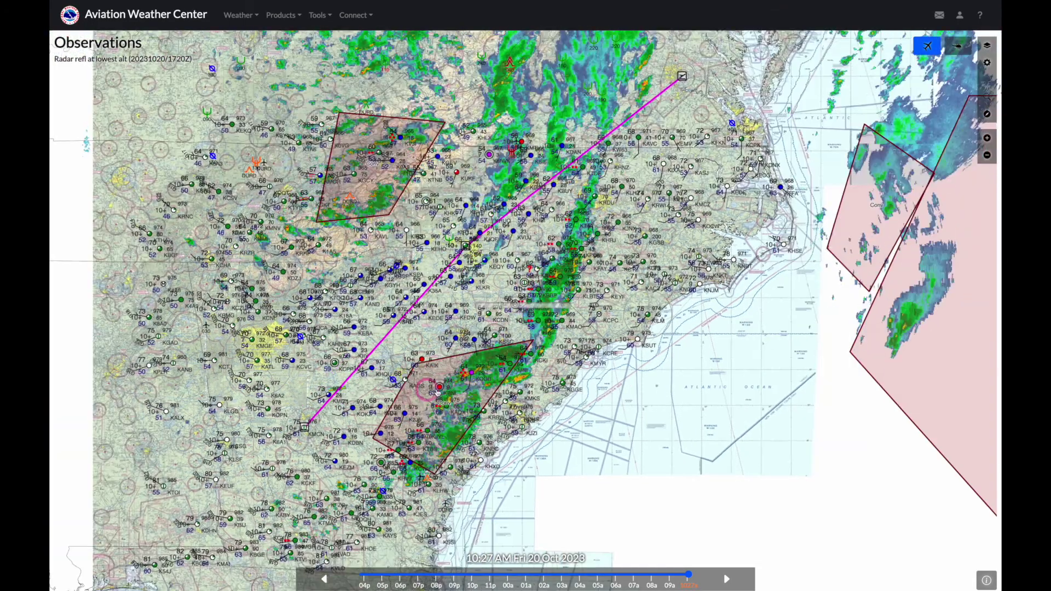
{"action": "left_click", "coordinate": [439, 388]}
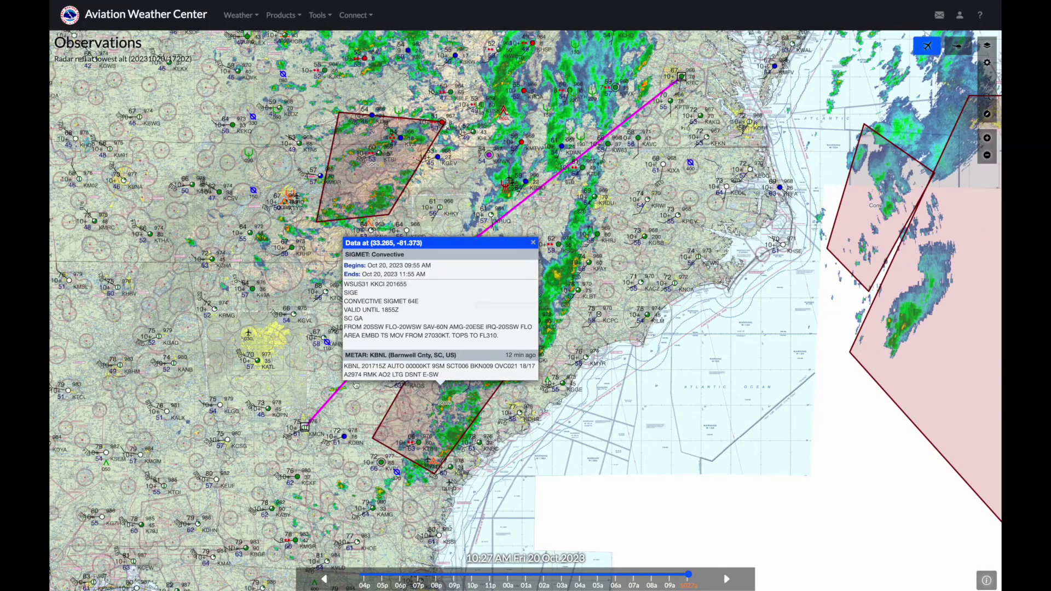
{"action": "left_click_drag", "start_coordinate": [392, 375], "coordinate": [438, 374]}
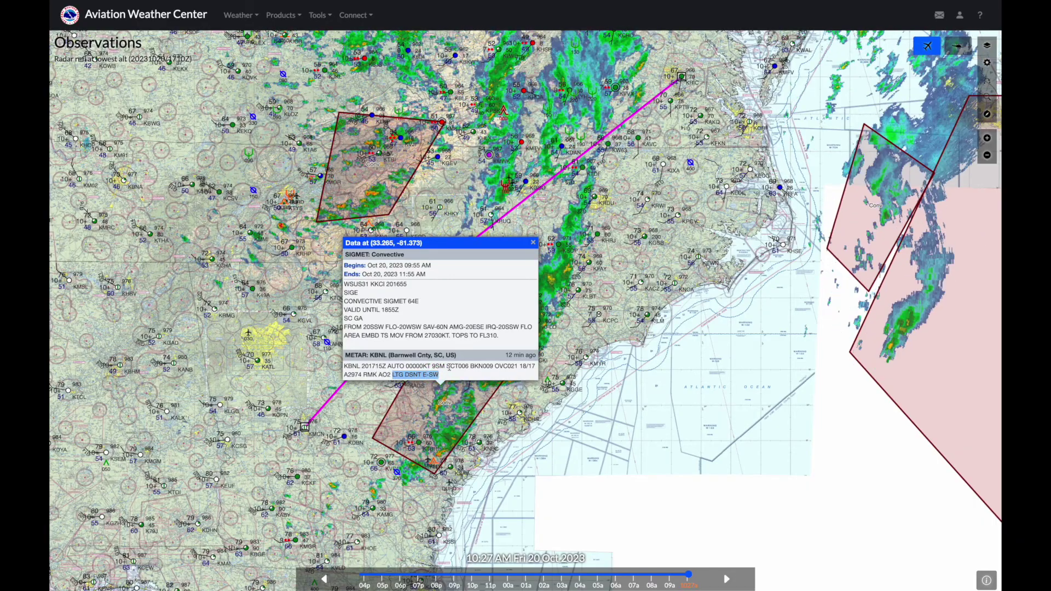
{"action": "left_click", "coordinate": [533, 242]}
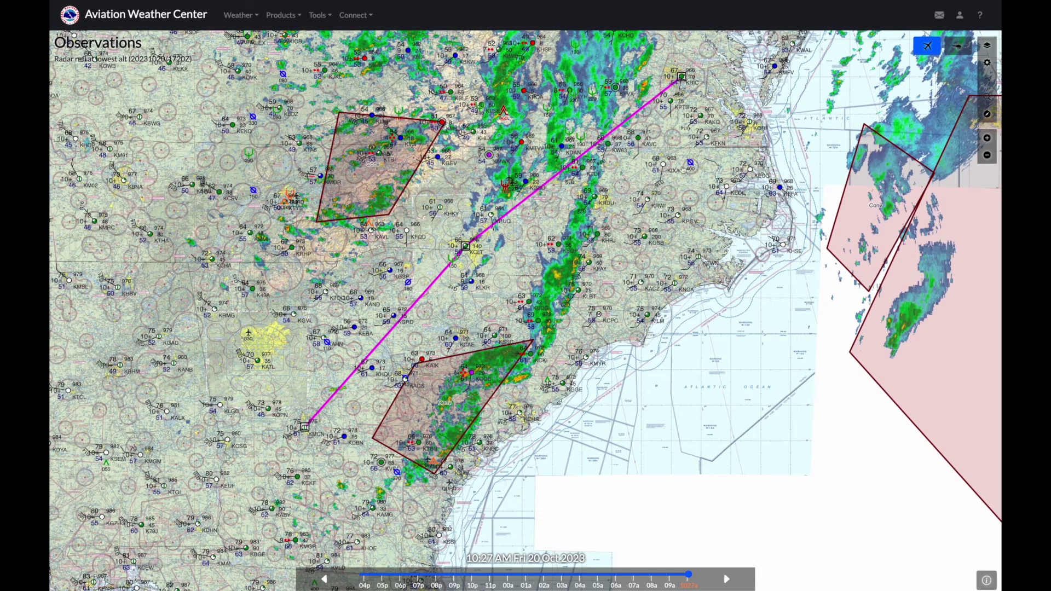
Display the Ceiling & Visibility forecast map
{"action": "left_click", "coordinate": [242, 18]}
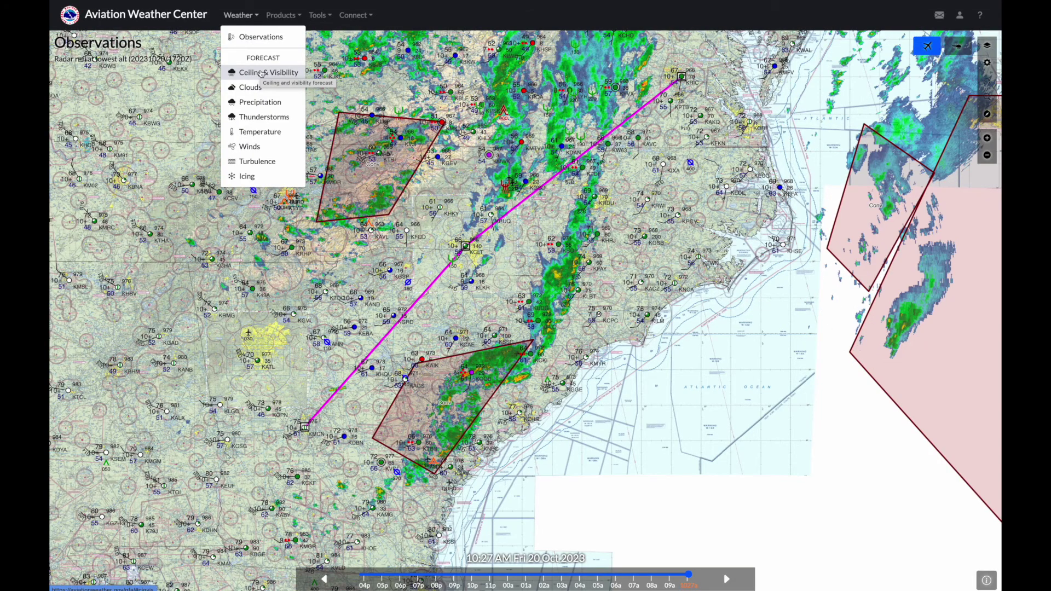
{"action": "left_click", "coordinate": [254, 73]}
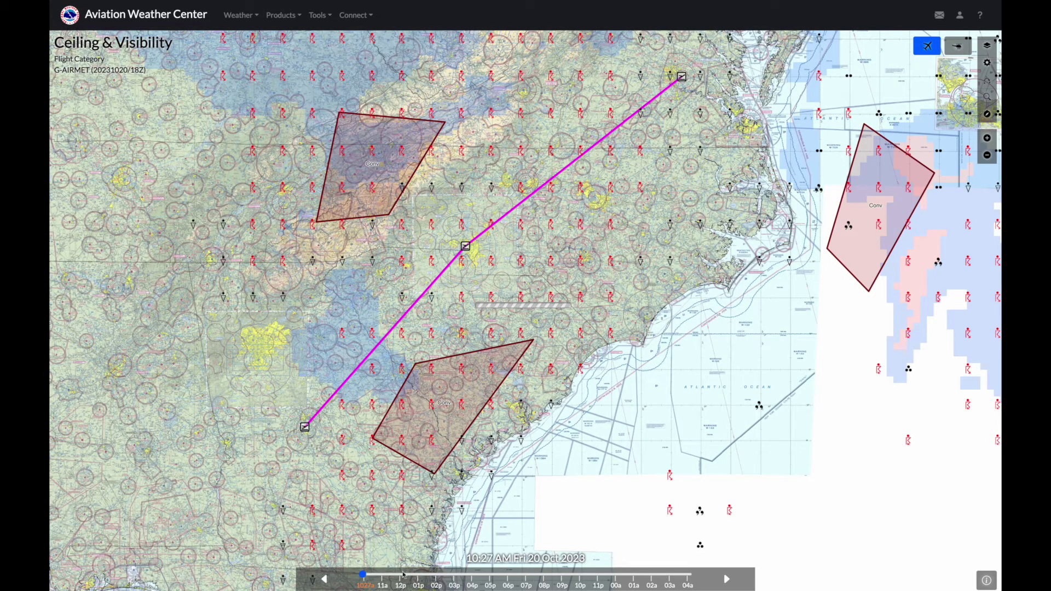
Advance the Ceiling & Visibility forecast to 3:00 PM Fri 20 Oct 2023
{"action": "mouse_move", "coordinate": [364, 576]}
{"action": "left_mouse_down"}
{"action": "mouse_move", "coordinate": [571, 577]}
{"action": "mouse_move", "coordinate": [349, 562]}
{"action": "left_mouse_up"}
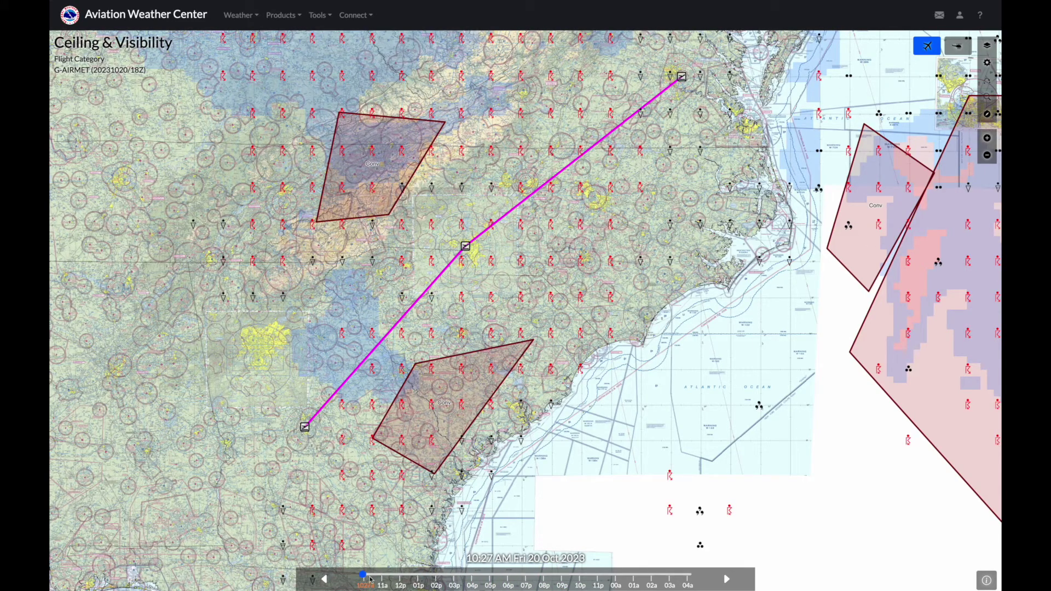
{"action": "left_click", "coordinate": [363, 575]}
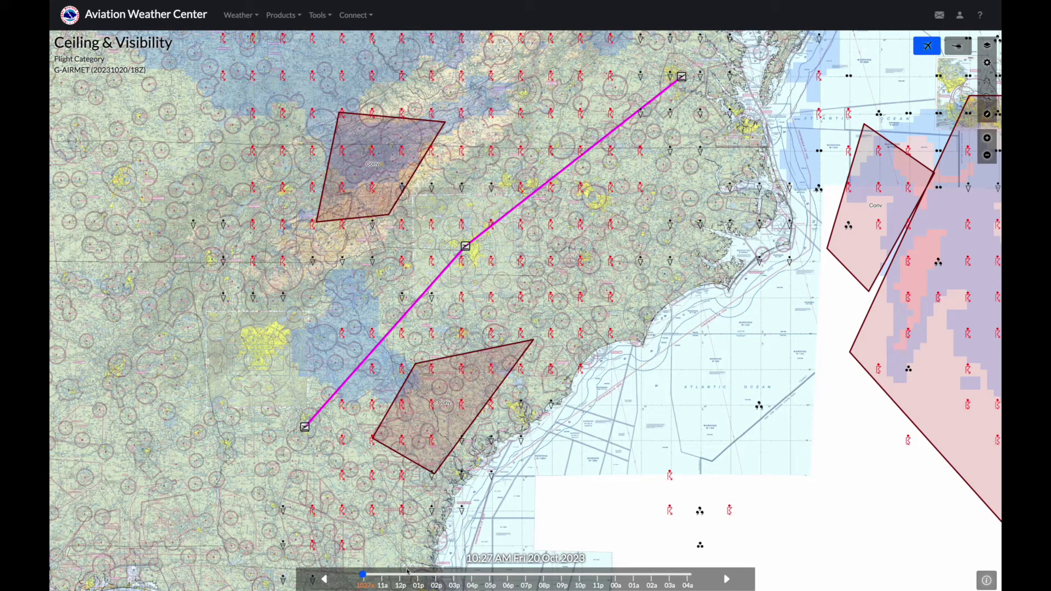
{"action": "left_click_drag", "start_coordinate": [363, 574], "coordinate": [425, 576]}
{"action": "left_click_drag", "start_coordinate": [436, 574], "coordinate": [461, 575]}
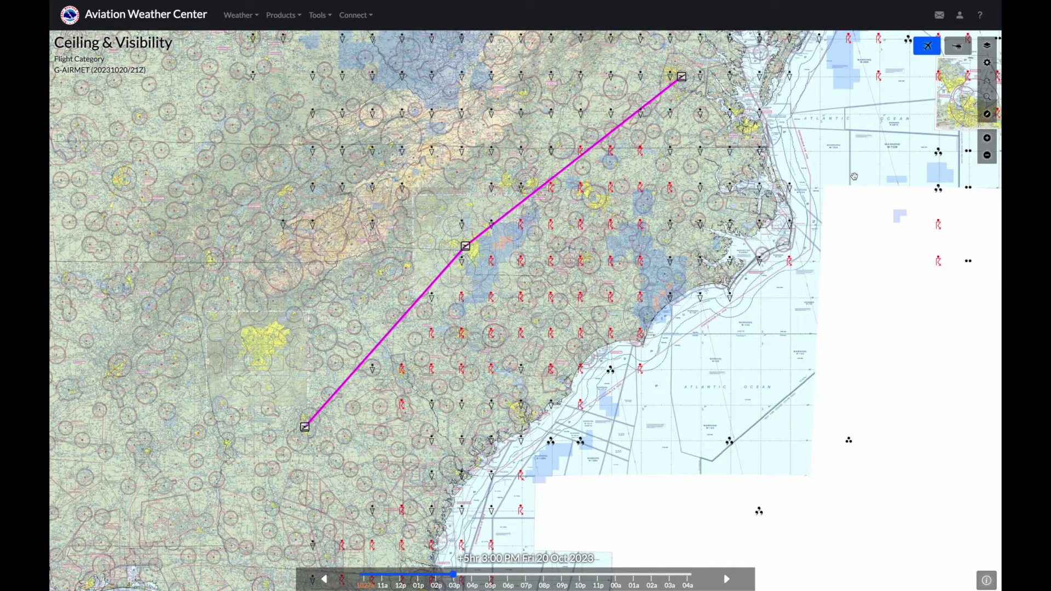
Check the forecast weather symbols at two points near the flight path, one on its southern leg and one just south of the middle airport
{"action": "left_click", "coordinate": [373, 370]}
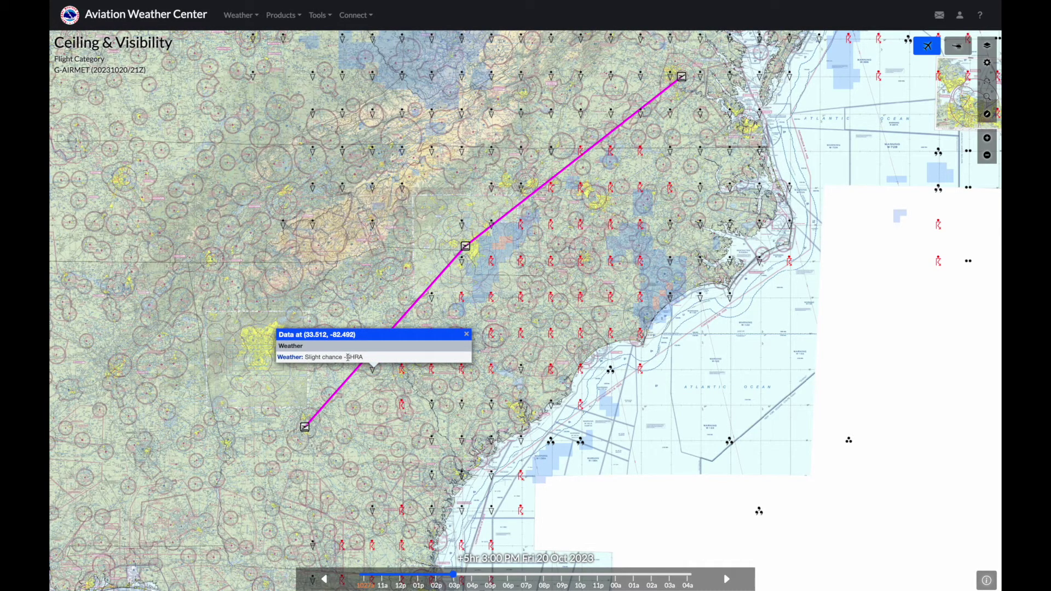
{"action": "left_click", "coordinate": [466, 334]}
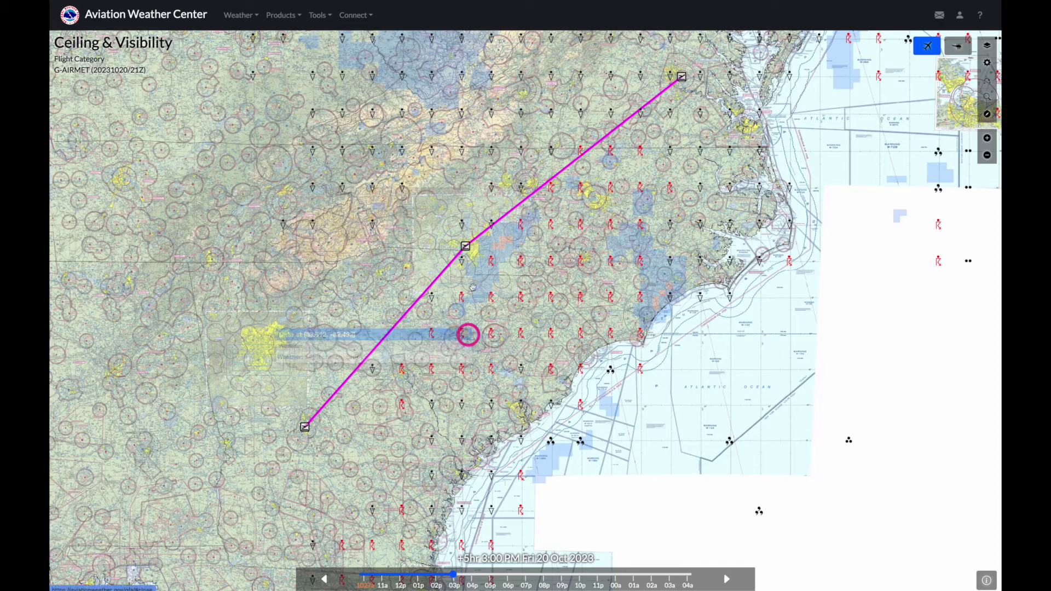
{"action": "left_click", "coordinate": [460, 296]}
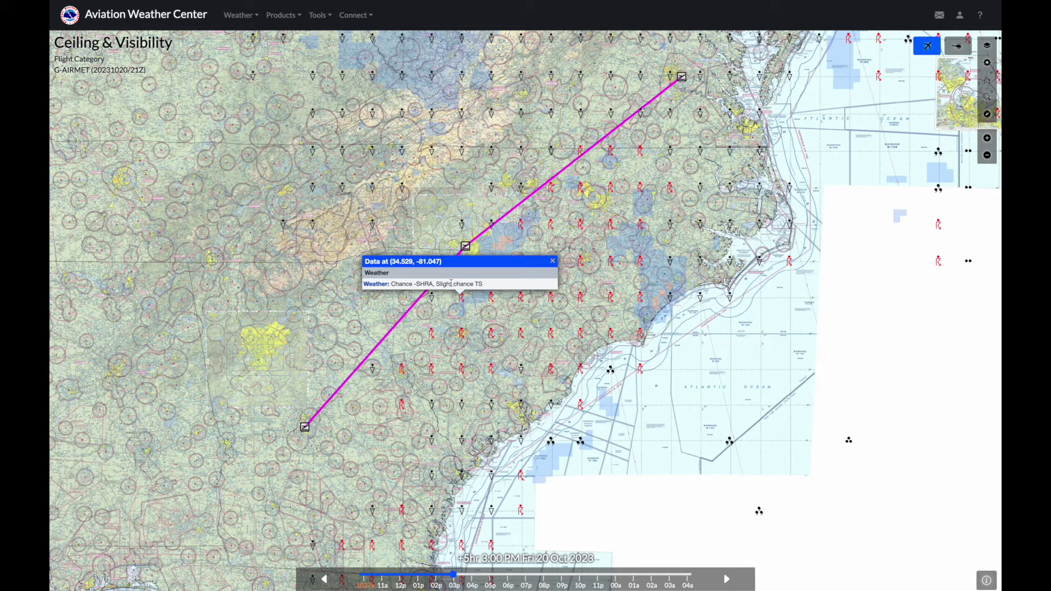
{"action": "left_click", "coordinate": [552, 261]}
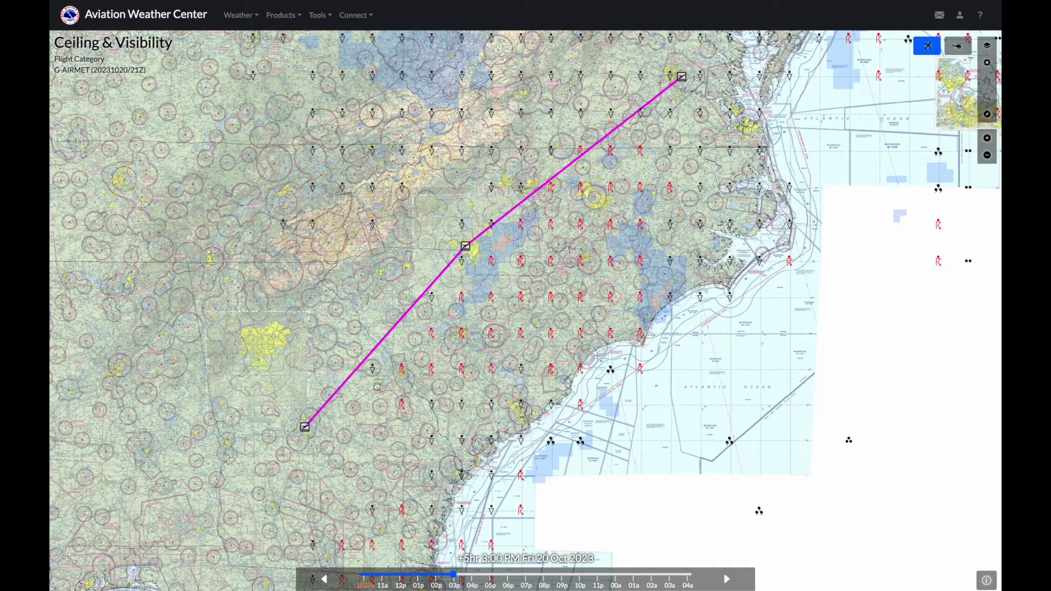
Display the map legend, look through its linked Weather Symbols reference down to the navigational aids and airports, and return to the map
{"action": "left_click", "coordinate": [986, 579]}
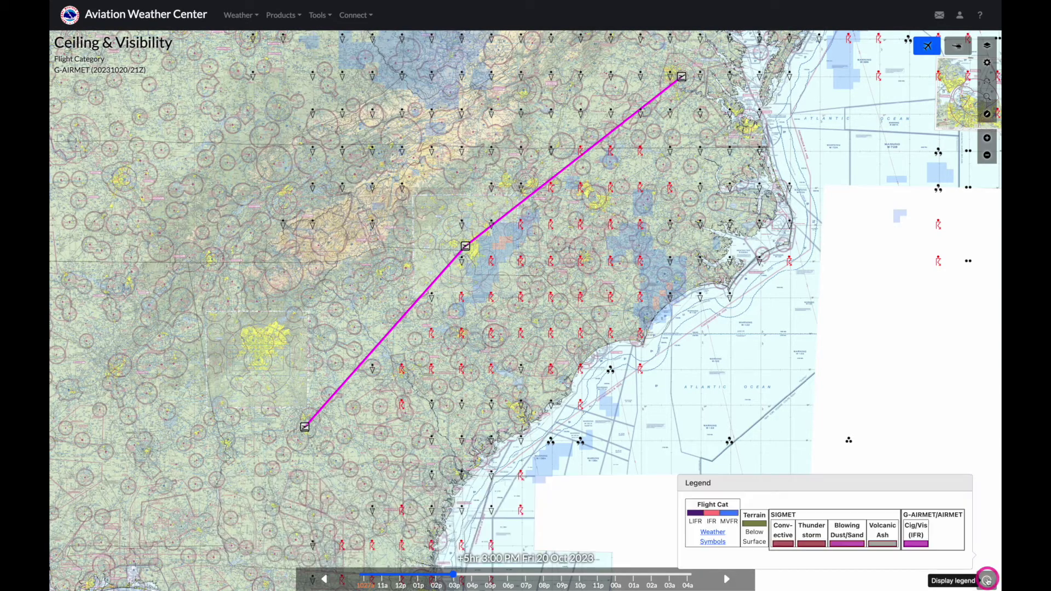
{"action": "left_click", "coordinate": [713, 535]}
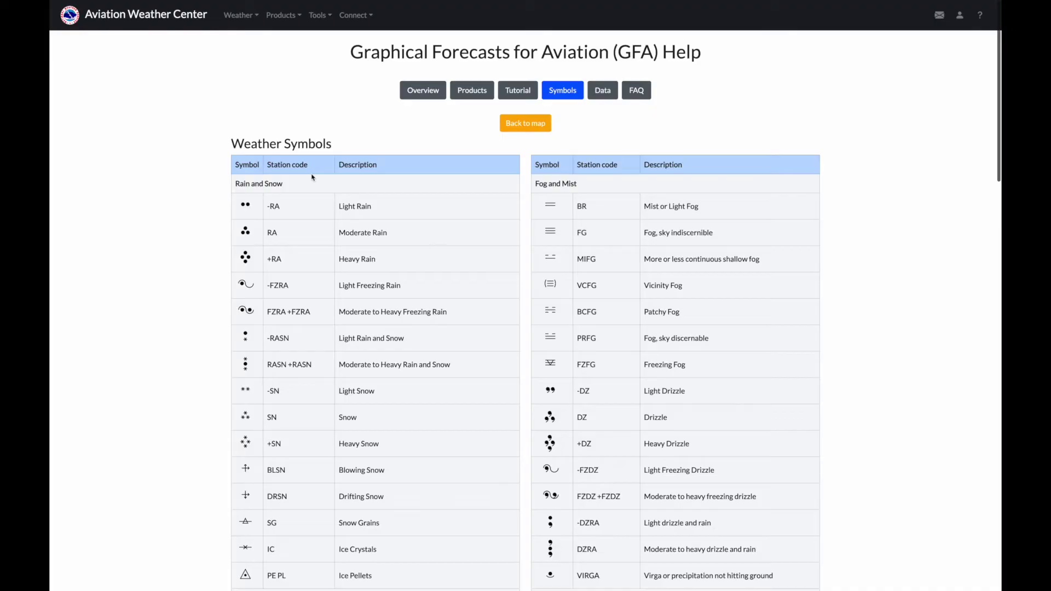
{"action": "scroll", "coordinate": [312, 176], "scroll_direction": "down", "scroll_amount": 5}
{"action": "scroll", "coordinate": [312, 177], "scroll_direction": "down", "scroll_amount": 14}
{"action": "scroll", "coordinate": [312, 177], "scroll_direction": "down", "scroll_amount": 6}
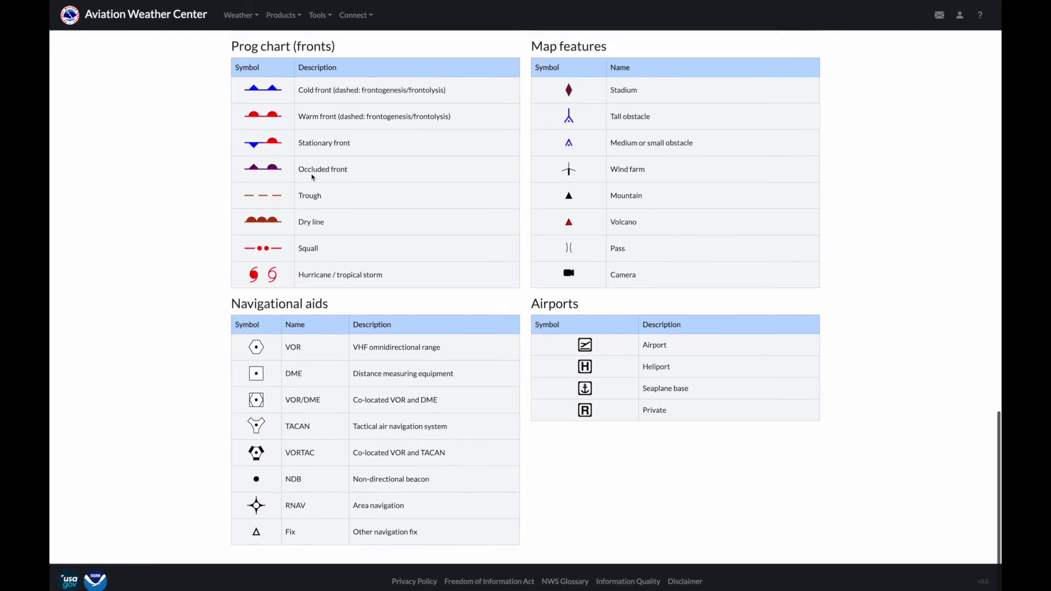
{"action": "scroll", "coordinate": [311, 164], "scroll_direction": "up", "scroll_amount": 20}
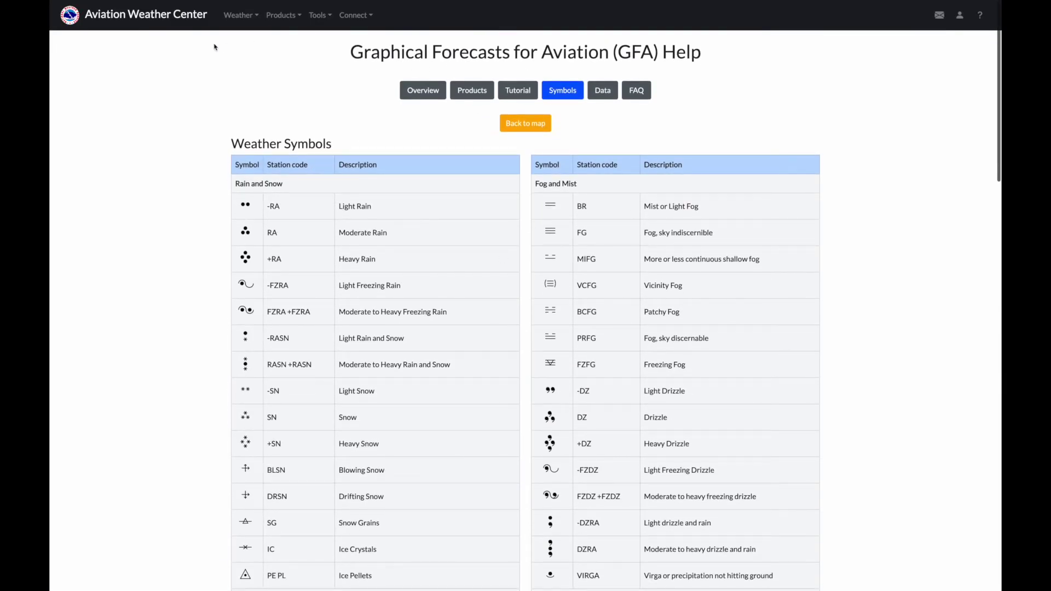
{"action": "key", "text": "alt+Left"}
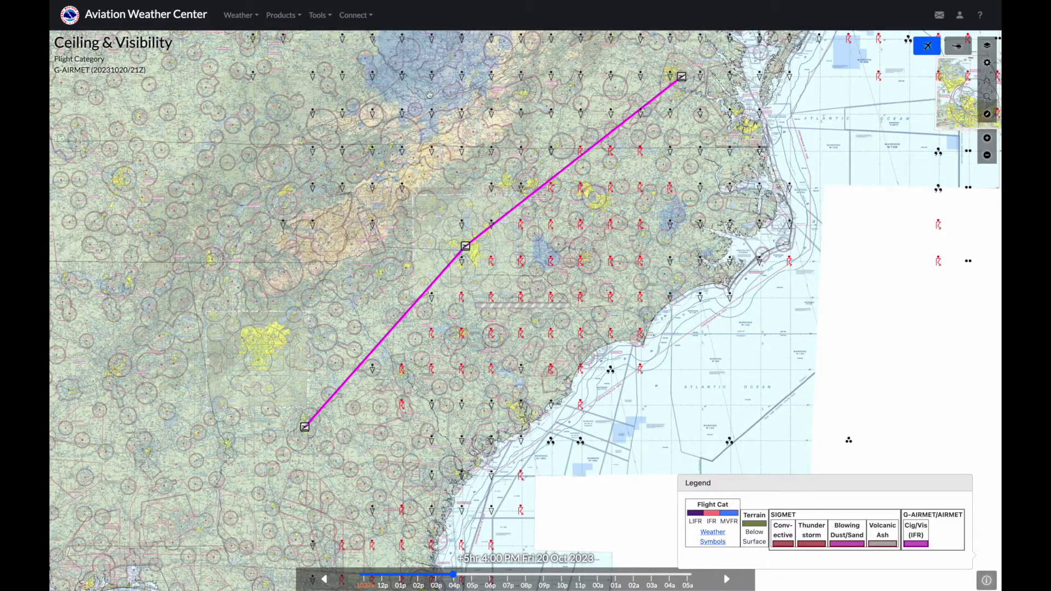
Display the Clouds forecast map and increase the opacity of its weather image
{"action": "left_click", "coordinate": [249, 18]}
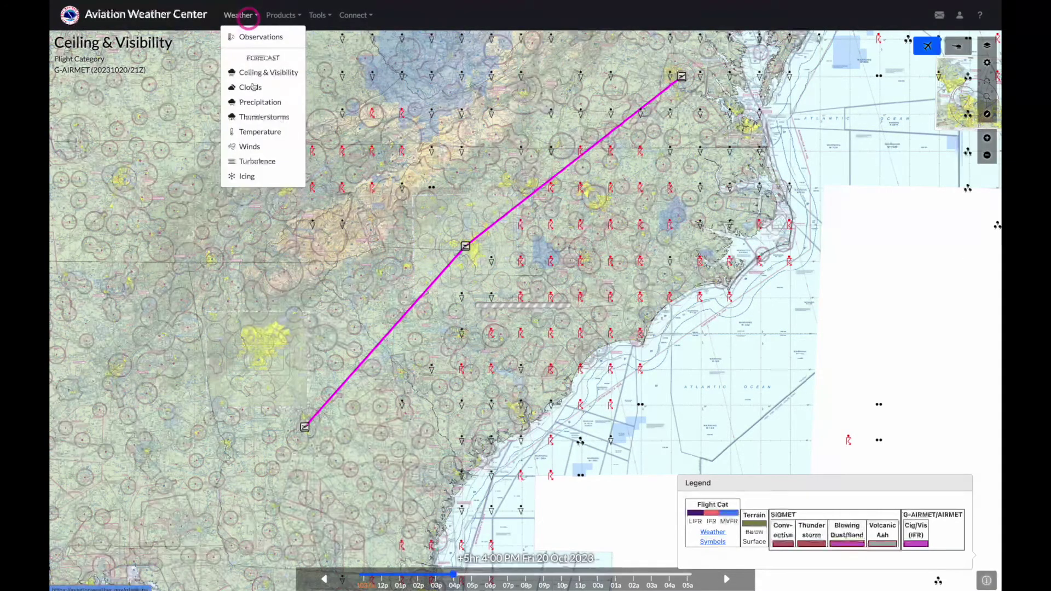
{"action": "left_click", "coordinate": [257, 88]}
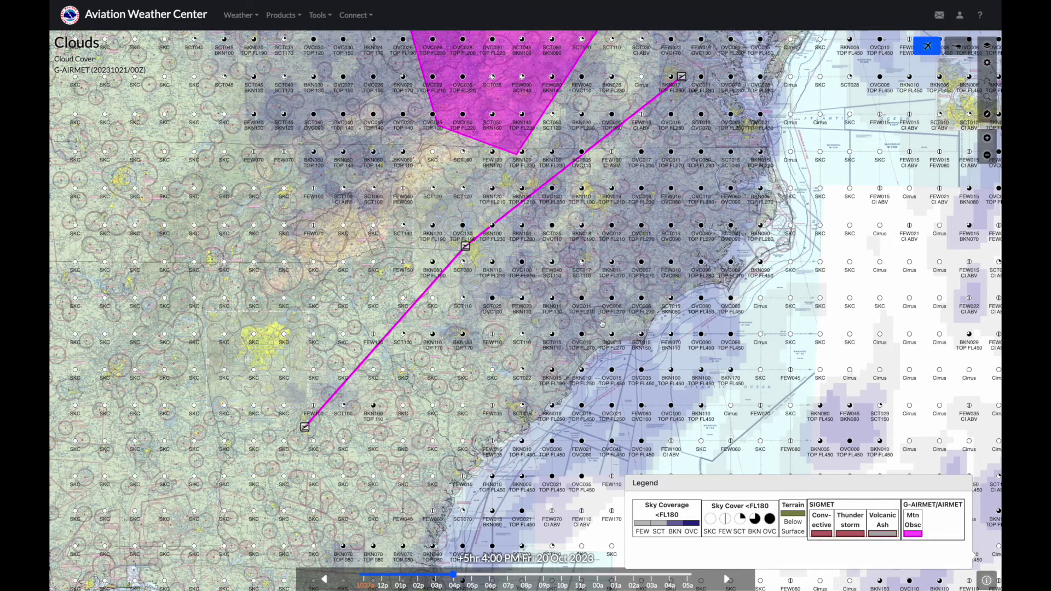
{"action": "left_click", "coordinate": [987, 63]}
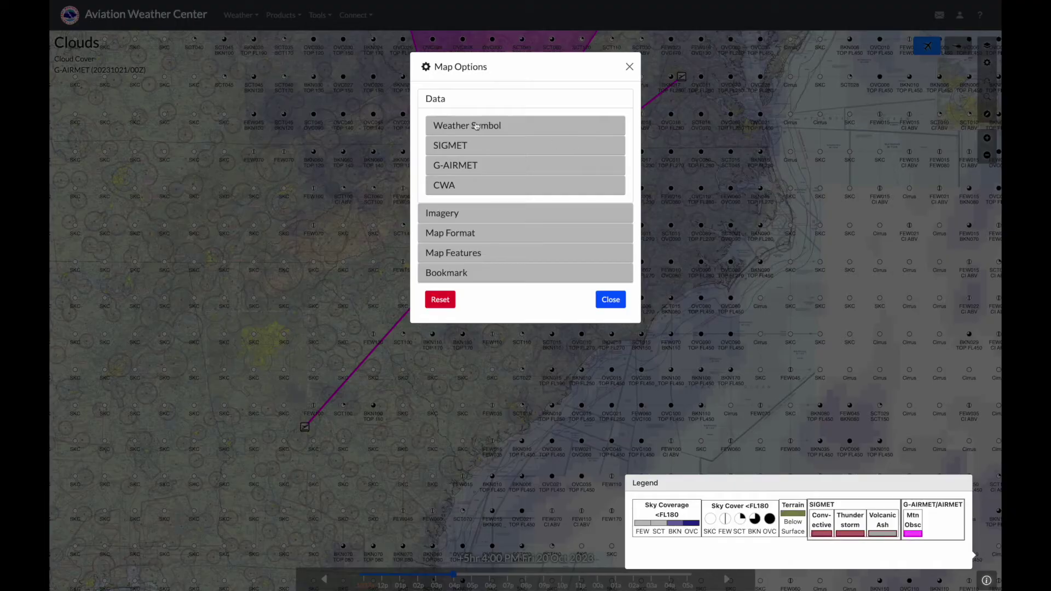
{"action": "left_click", "coordinate": [465, 214]}
{"action": "left_click_drag", "start_coordinate": [476, 167], "coordinate": [498, 168]}
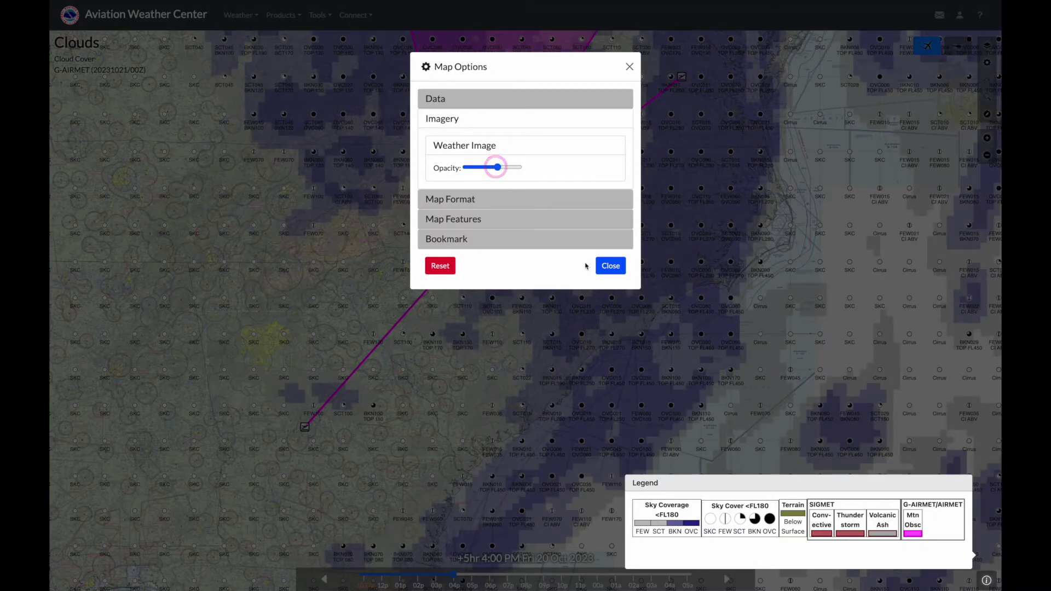
{"action": "left_click", "coordinate": [610, 265]}
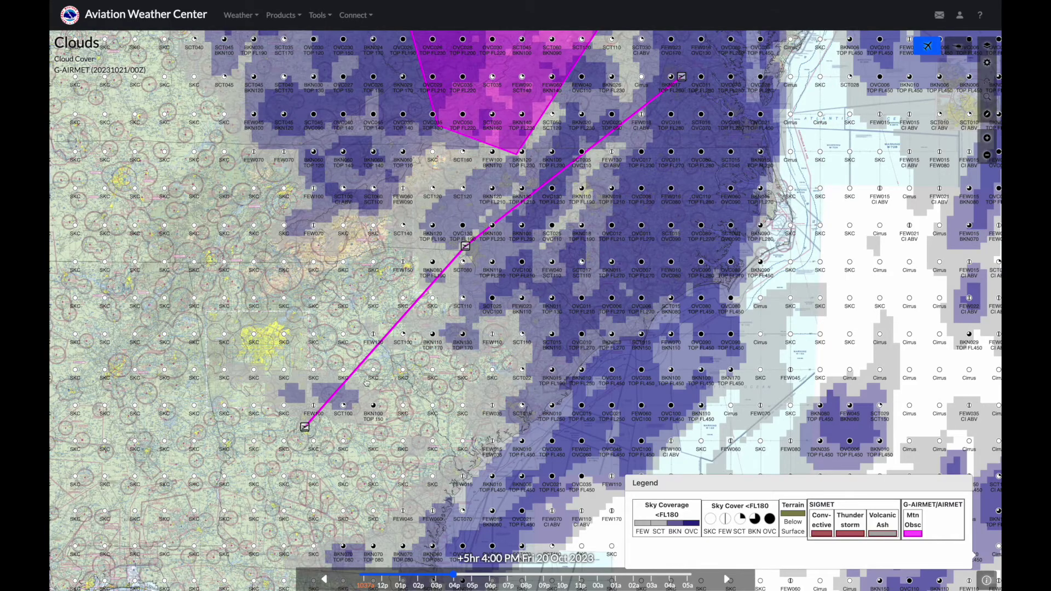
Compare the cloud forecast at 3:00 PM and 5:00 PM, set it to 2:00 PM, and check the cloud layers beside the middle airport
{"action": "scroll", "coordinate": [366, 382], "scroll_direction": "up", "scroll_amount": 1}
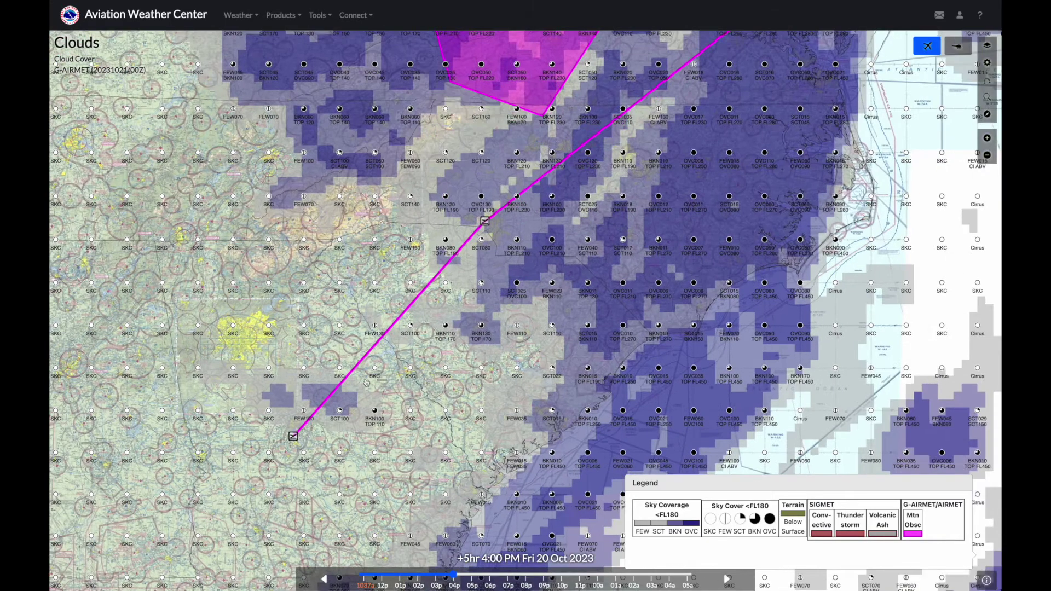
{"action": "left_click", "coordinate": [453, 574]}
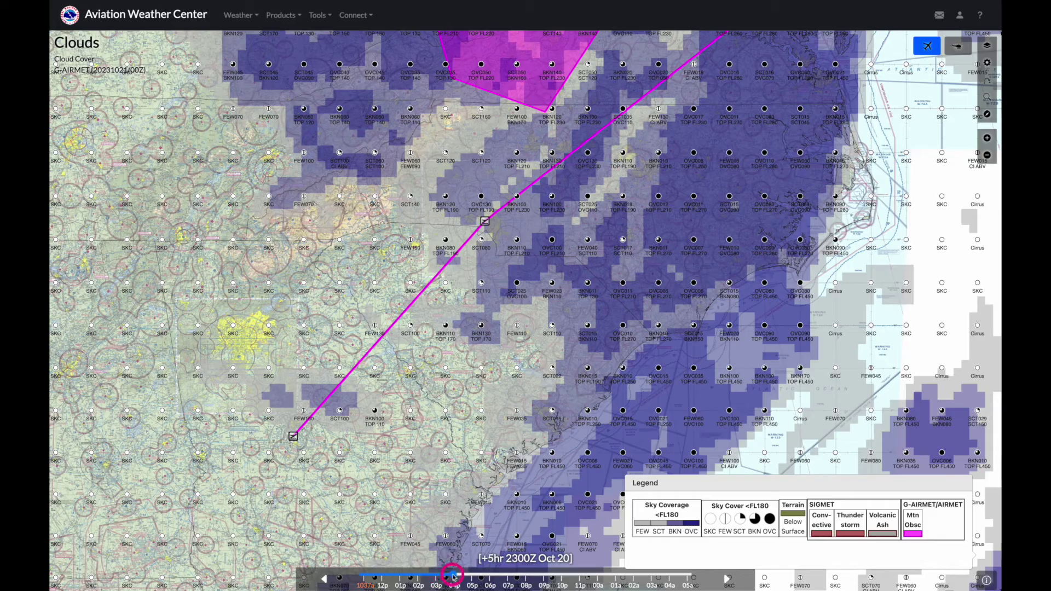
{"action": "left_click", "coordinate": [449, 574]}
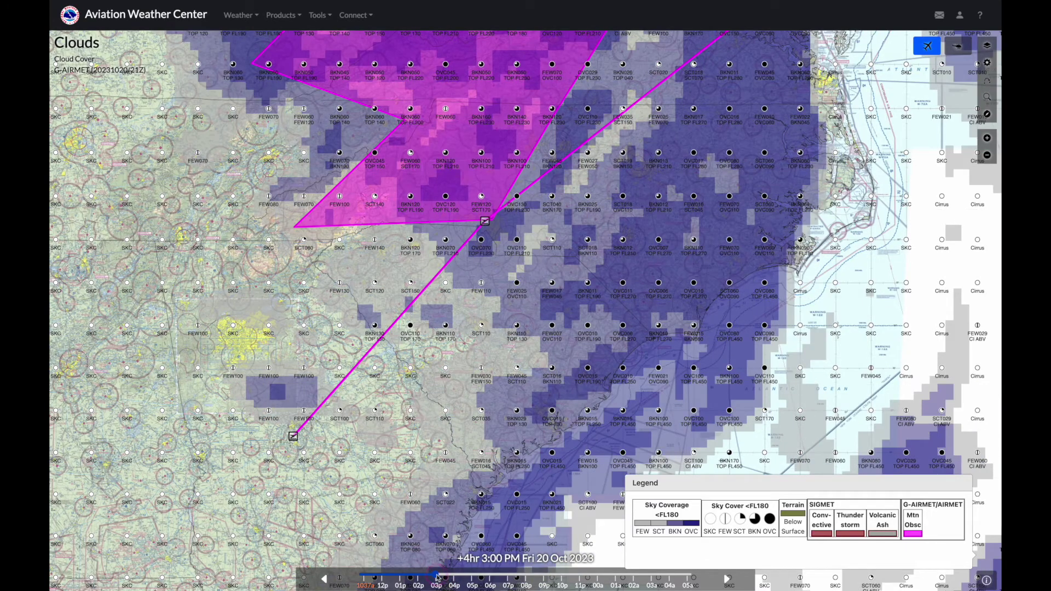
{"action": "left_click", "coordinate": [459, 576]}
{"action": "left_click", "coordinate": [468, 576]}
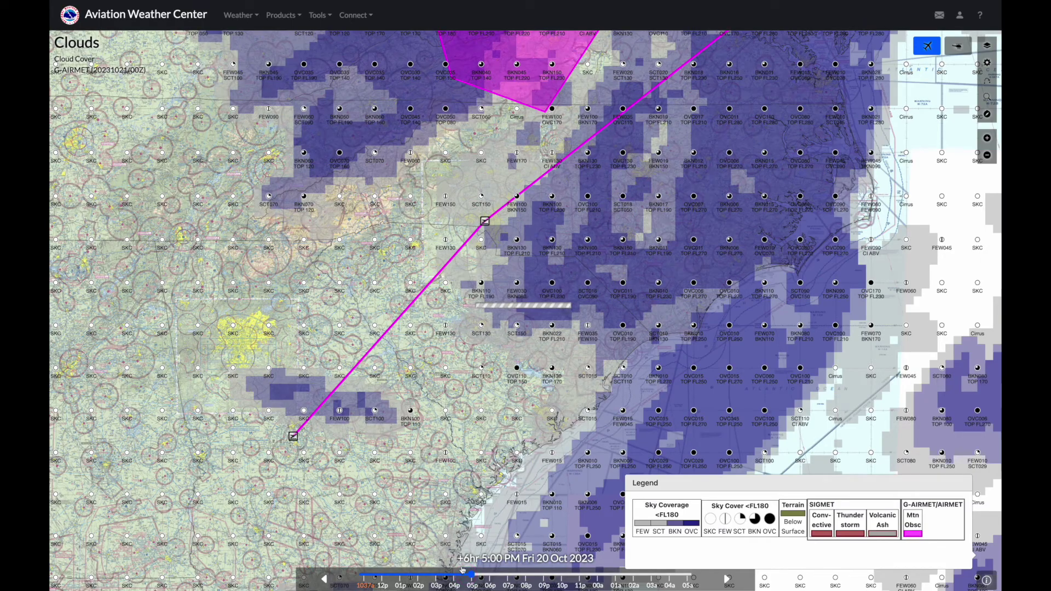
{"action": "left_click", "coordinate": [421, 576]}
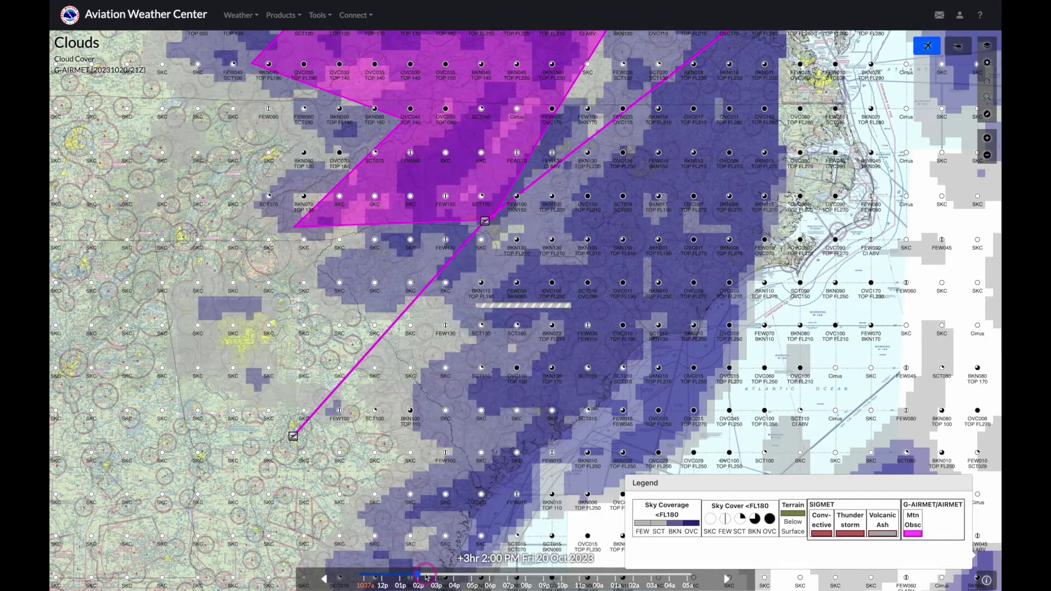
{"action": "left_click", "coordinate": [481, 235]}
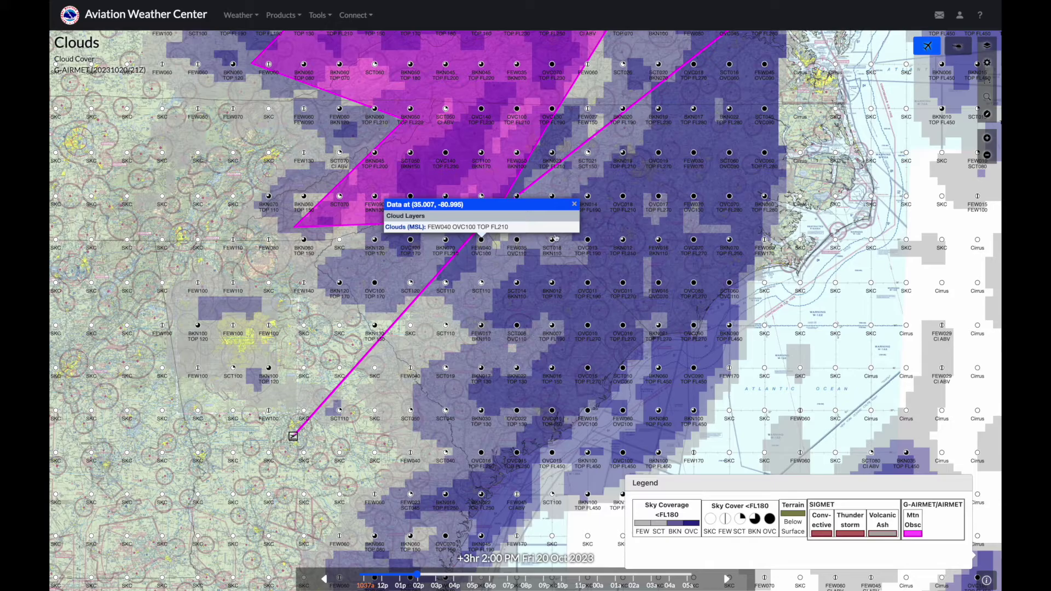
{"action": "left_click", "coordinate": [576, 204]}
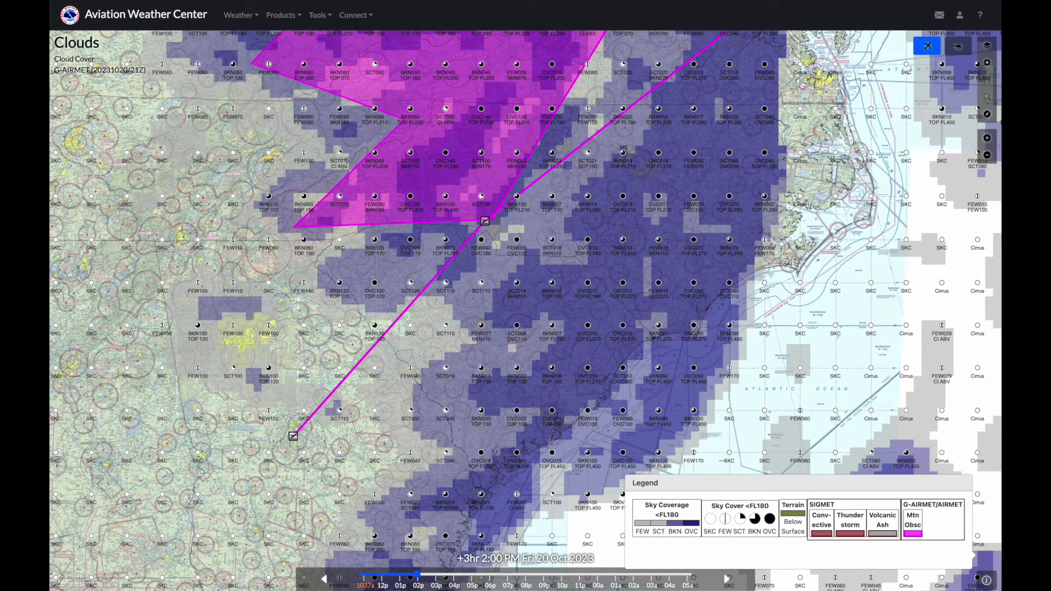
Display the Precipitation forecast map, and after viewing it switch to the Thunderstorms forecast
{"action": "left_click", "coordinate": [234, 15]}
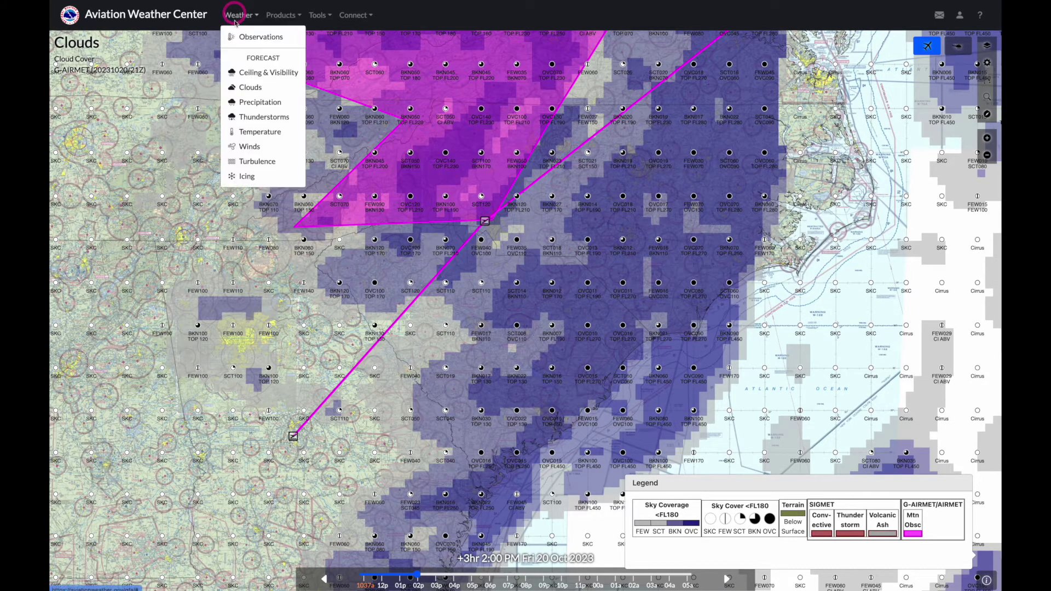
{"action": "left_click", "coordinate": [254, 100]}
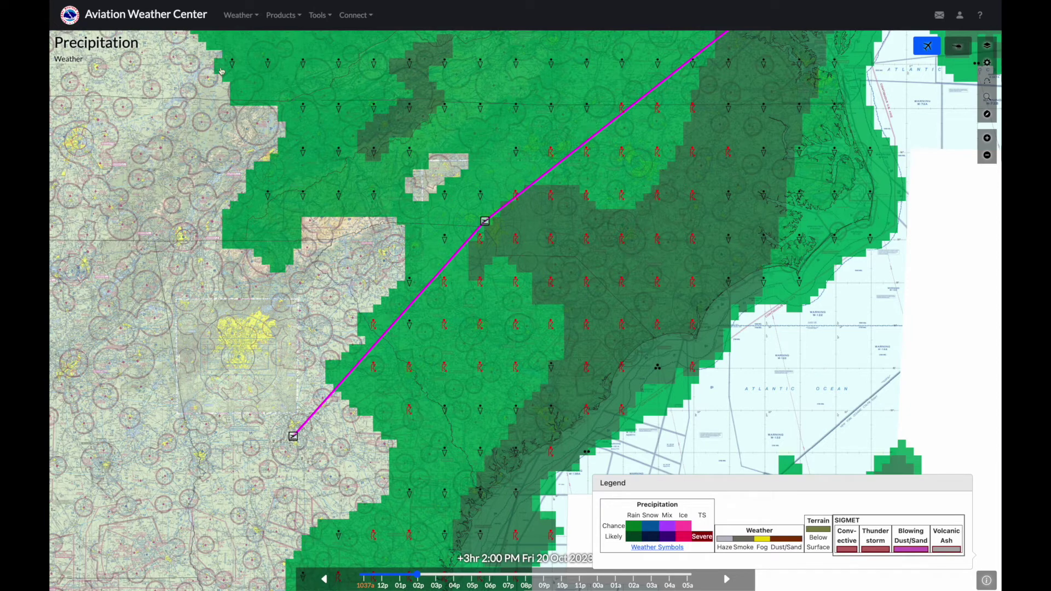
{"action": "left_click", "coordinate": [247, 12]}
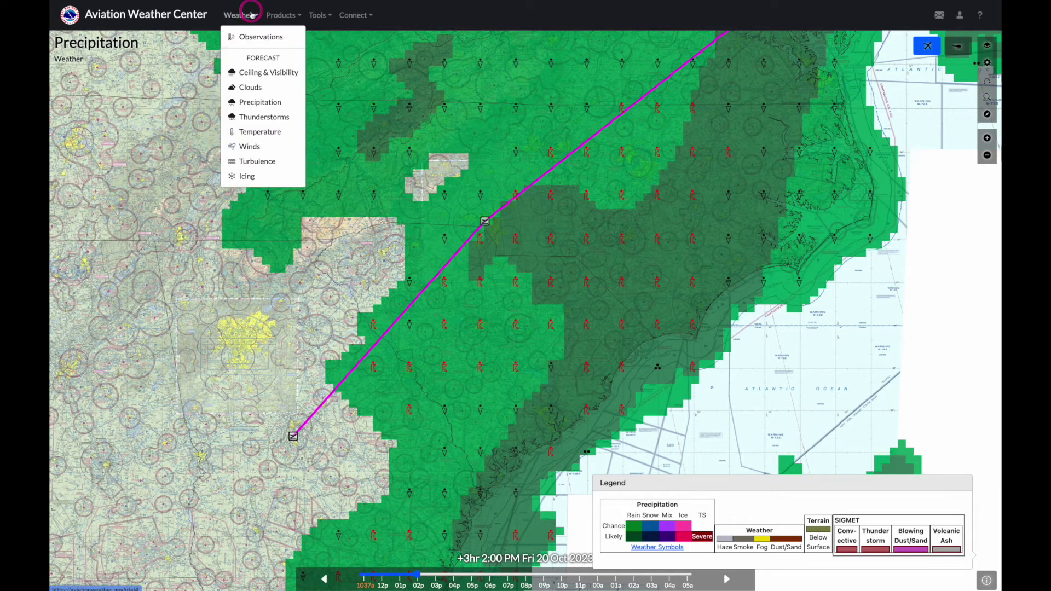
{"action": "left_click", "coordinate": [264, 116]}
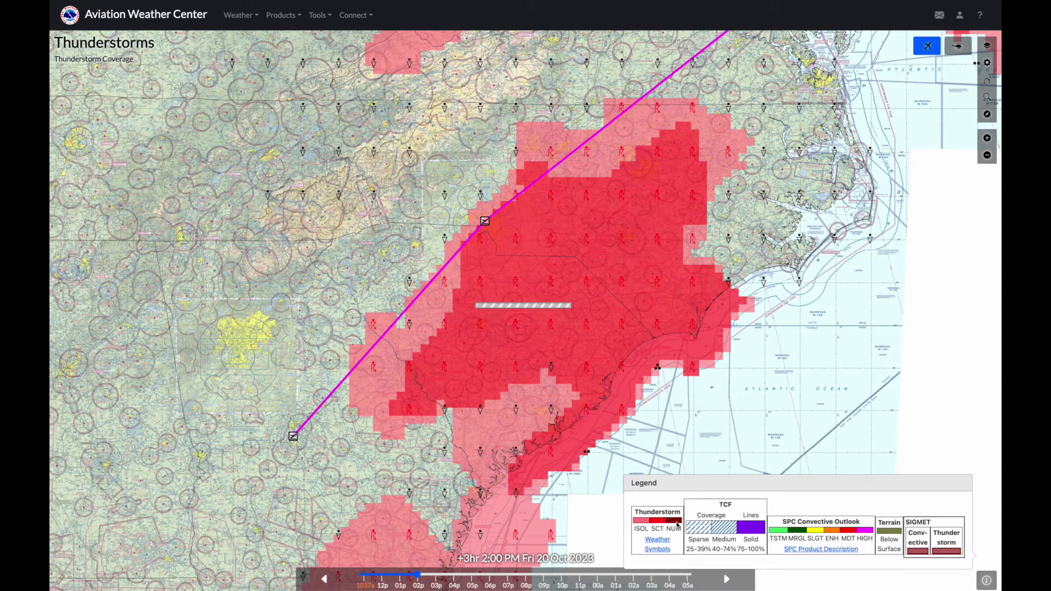
Consult the Weather Symbols help linked in the thunderstorm legend and its Products section, and return to the Thunderstorms map
{"action": "left_click", "coordinate": [657, 544]}
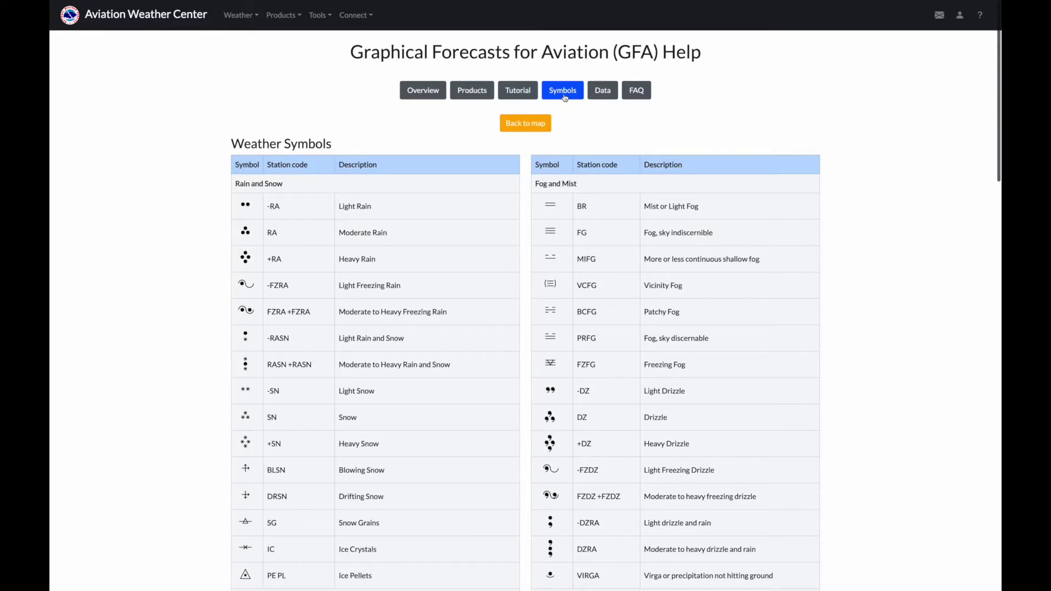
{"action": "left_click", "coordinate": [471, 92]}
{"action": "left_click", "coordinate": [269, 245]}
{"action": "left_click", "coordinate": [269, 247]}
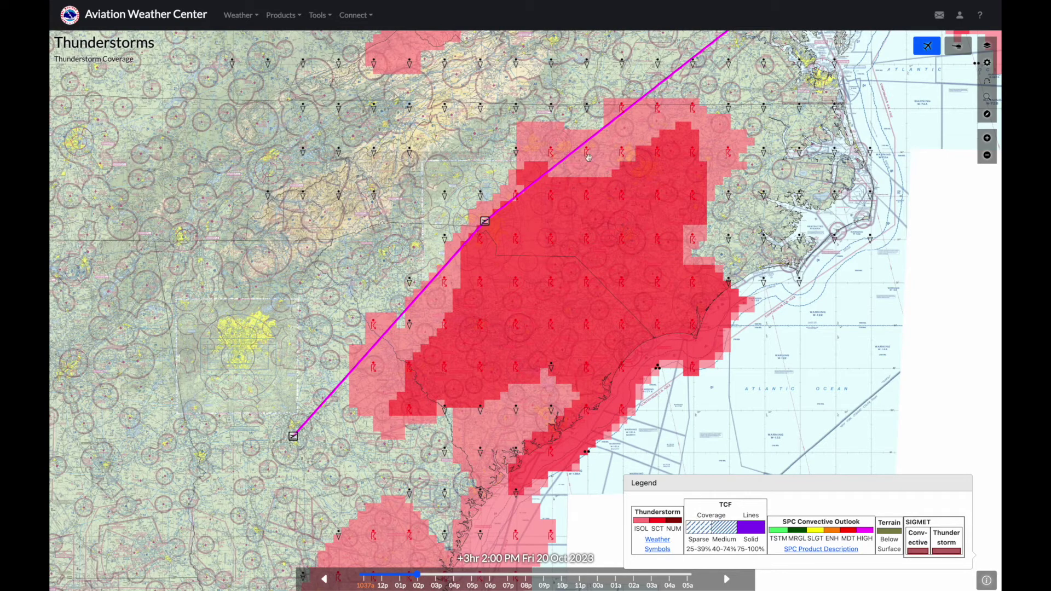
View the thunderstorm coverage forecast at 5:00 PM and set the forecast time to 1:00 PM
{"action": "left_click", "coordinate": [415, 575]}
{"action": "left_click_drag", "start_coordinate": [416, 575], "coordinate": [473, 576]}
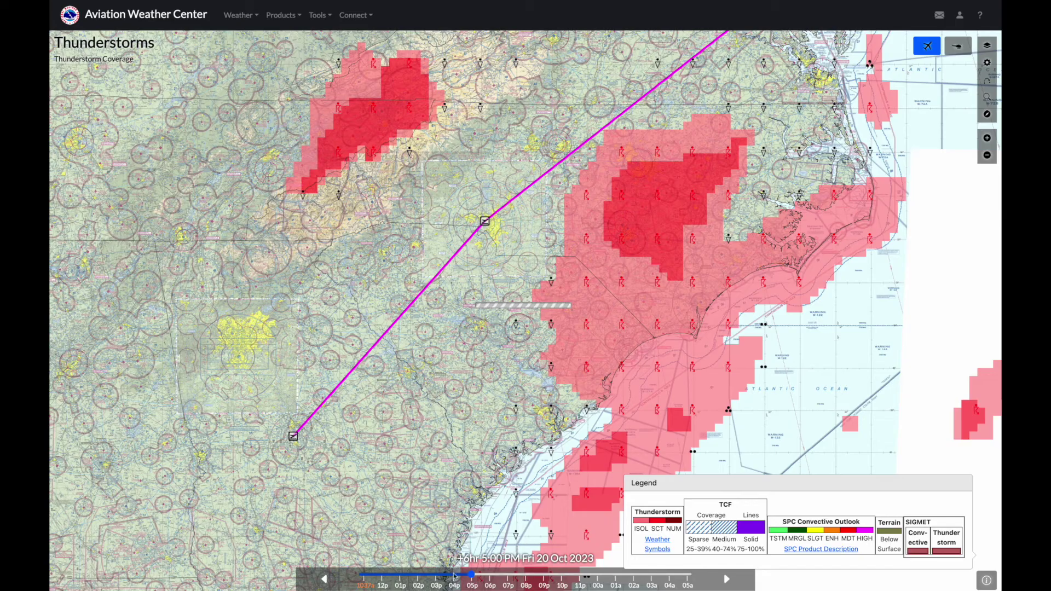
{"action": "left_click", "coordinate": [398, 575]}
Display the Temperature forecast map, view it at 9000' MSL, and set the level to 6000' MSL
{"action": "left_click", "coordinate": [241, 15]}
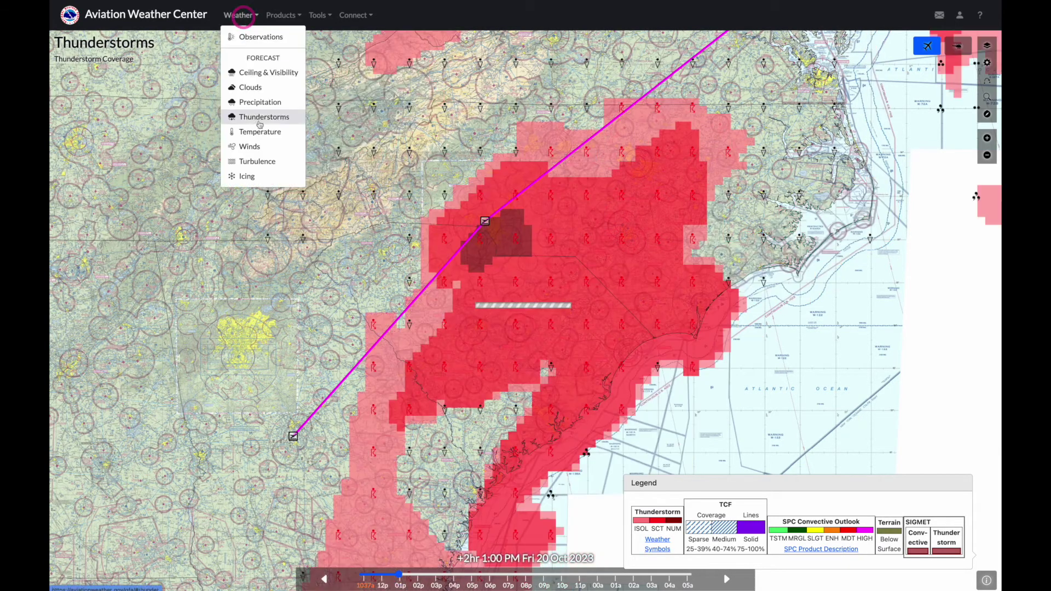
{"action": "left_click", "coordinate": [268, 129]}
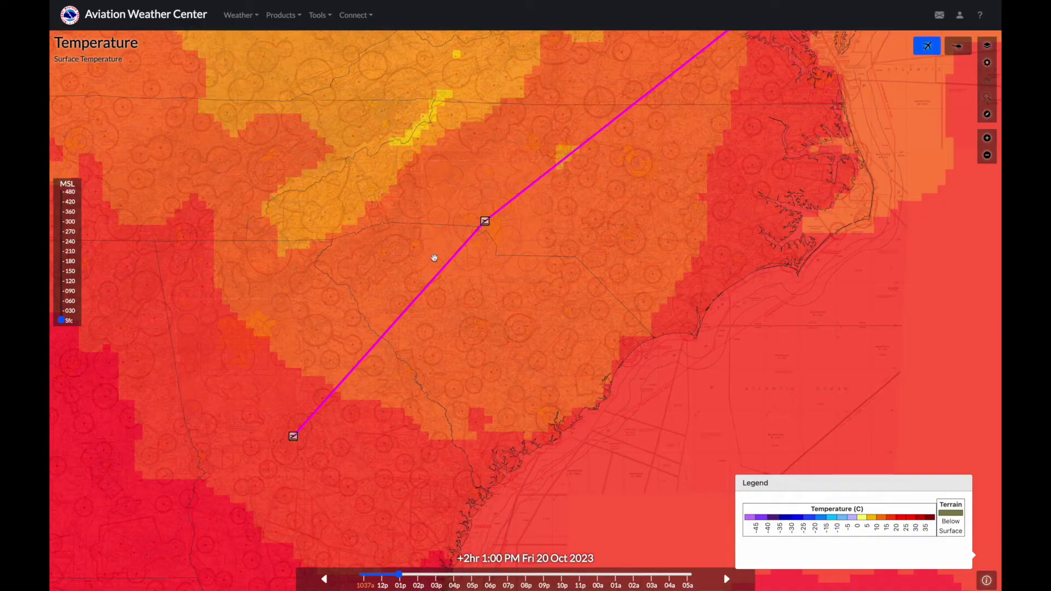
{"action": "mouse_move", "coordinate": [62, 320]}
{"action": "left_mouse_down"}
{"action": "mouse_move", "coordinate": [62, 291]}
{"action": "mouse_move", "coordinate": [62, 303]}
{"action": "left_mouse_up"}
{"action": "left_click", "coordinate": [63, 292]}
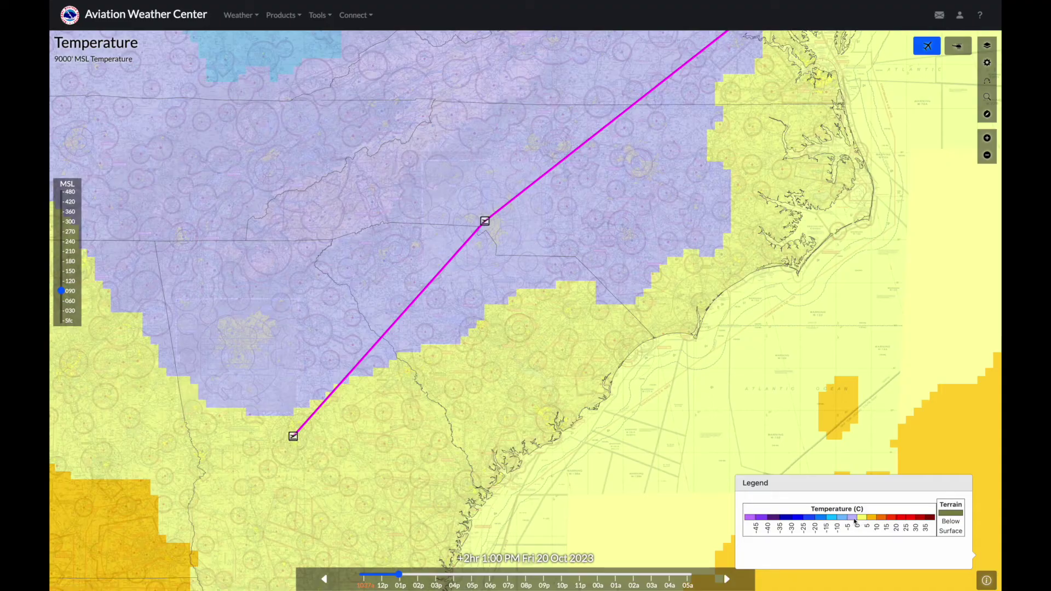
{"action": "left_click", "coordinate": [62, 301]}
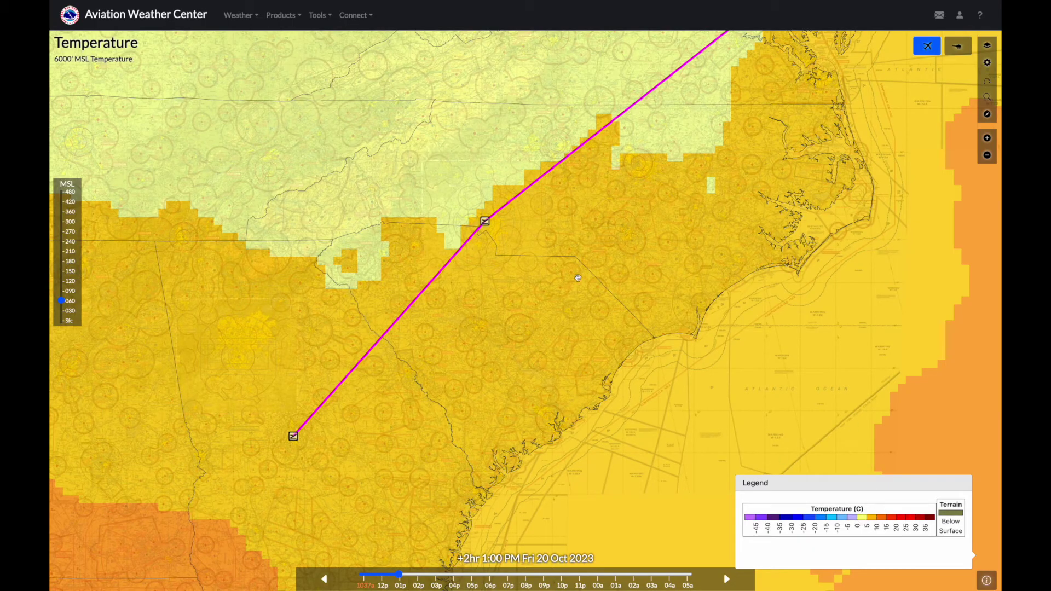
View the temperature forecast at 9000' MSL, return it to 6000' MSL, and switch to the Winds forecast map
{"action": "left_click", "coordinate": [61, 291]}
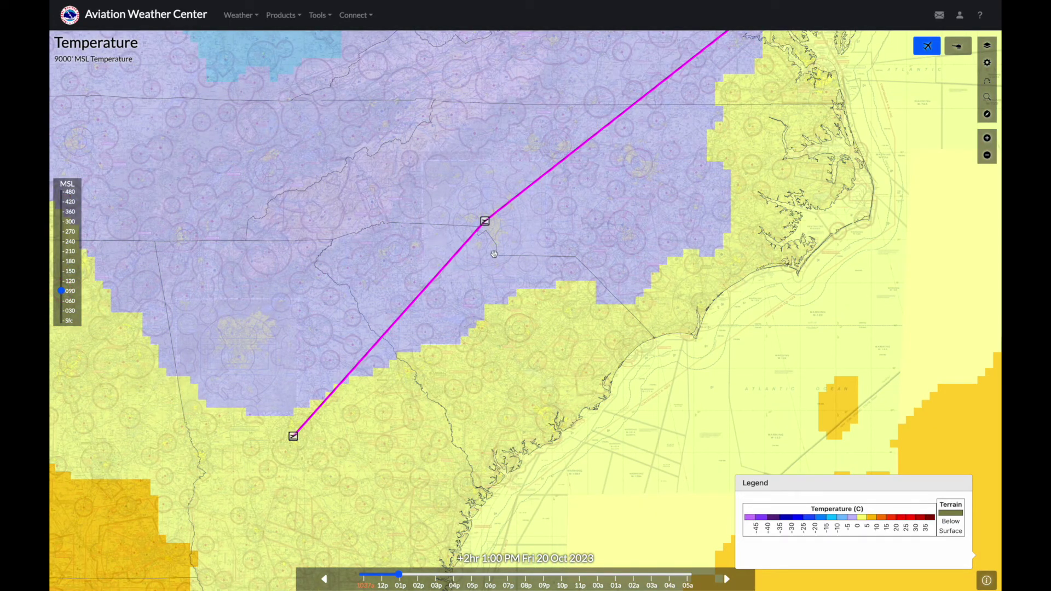
{"action": "left_click", "coordinate": [61, 301]}
{"action": "left_click", "coordinate": [290, 17]}
{"action": "left_click", "coordinate": [246, 17]}
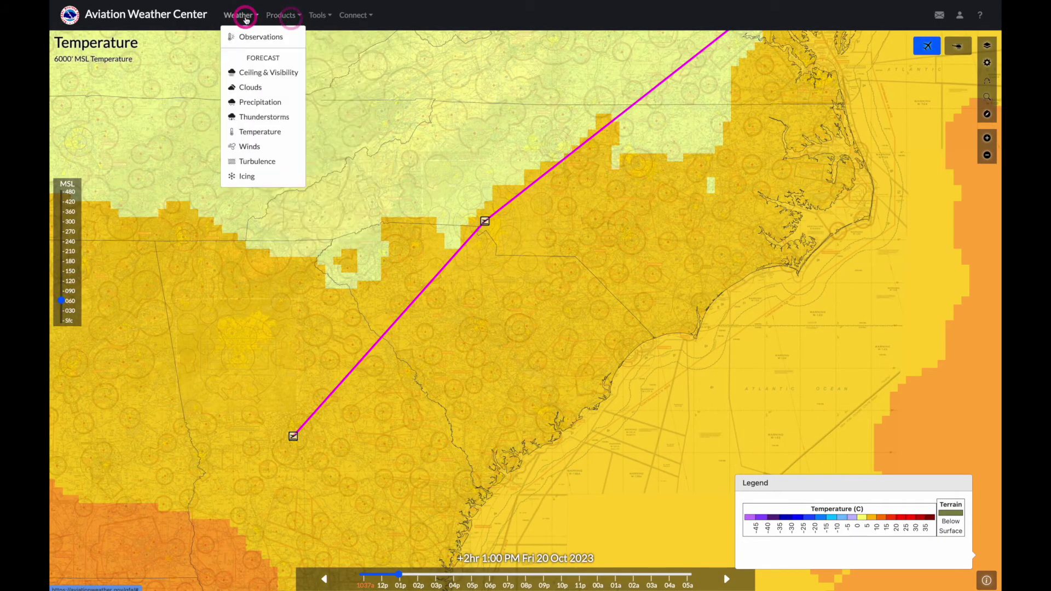
{"action": "left_click", "coordinate": [261, 145]}
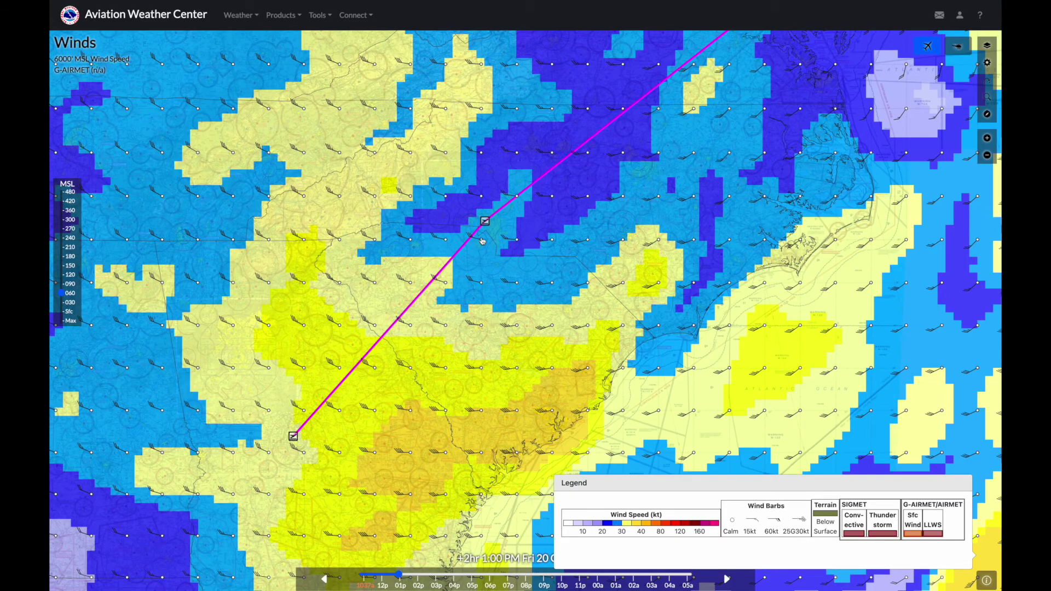
Read the wind data on the flight path just southwest of the middle waypoint, and view the winds at 3:00 PM and 4:00 PM
{"action": "scroll", "coordinate": [482, 241], "scroll_direction": "up", "scroll_amount": 3}
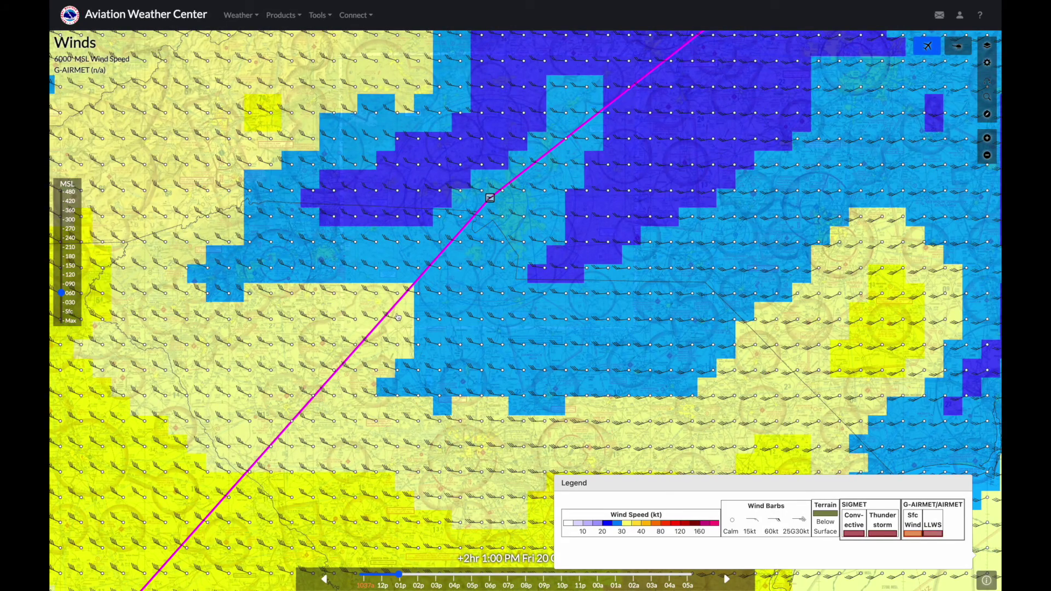
{"action": "left_click", "coordinate": [441, 269]}
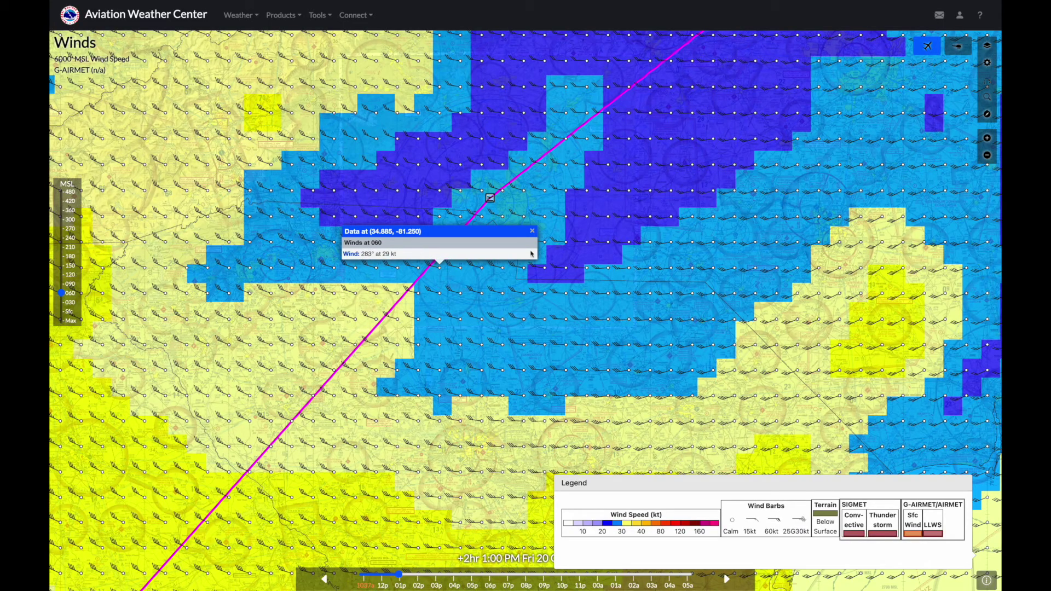
{"action": "left_click", "coordinate": [532, 232]}
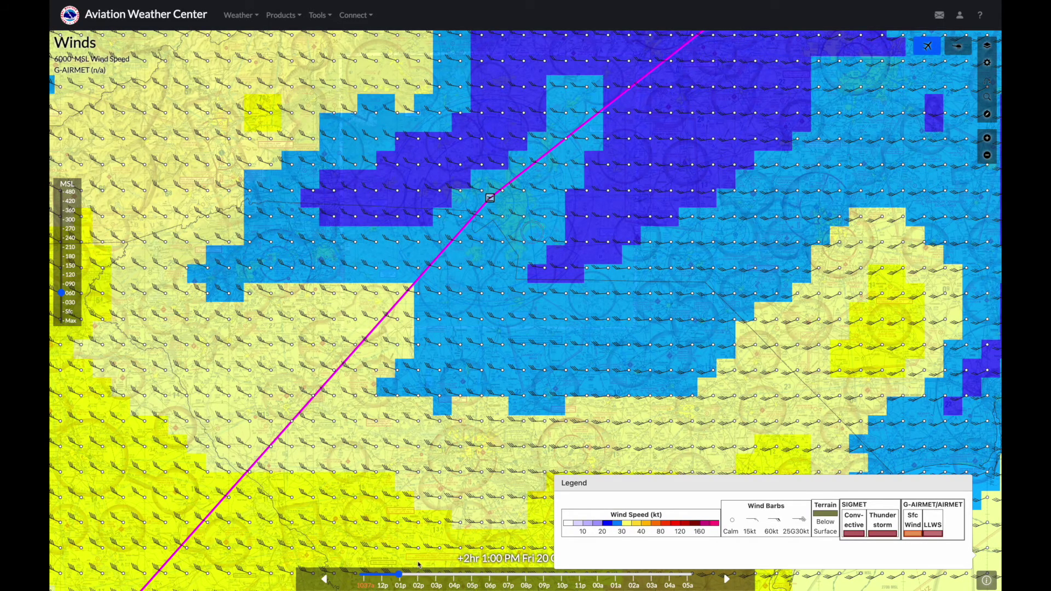
{"action": "left_click_drag", "start_coordinate": [410, 574], "coordinate": [438, 576]}
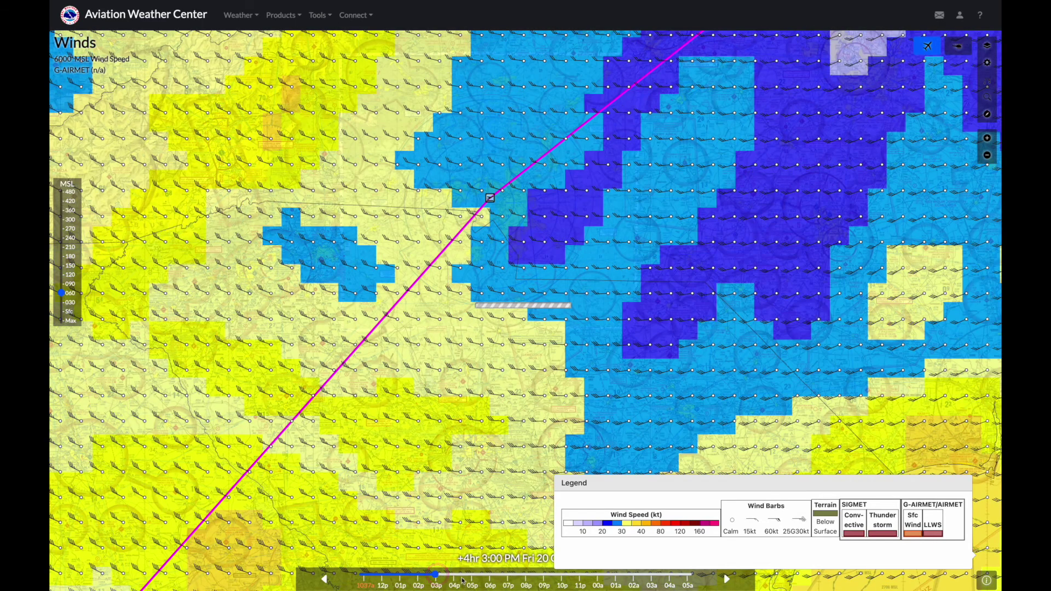
{"action": "left_click", "coordinate": [455, 577]}
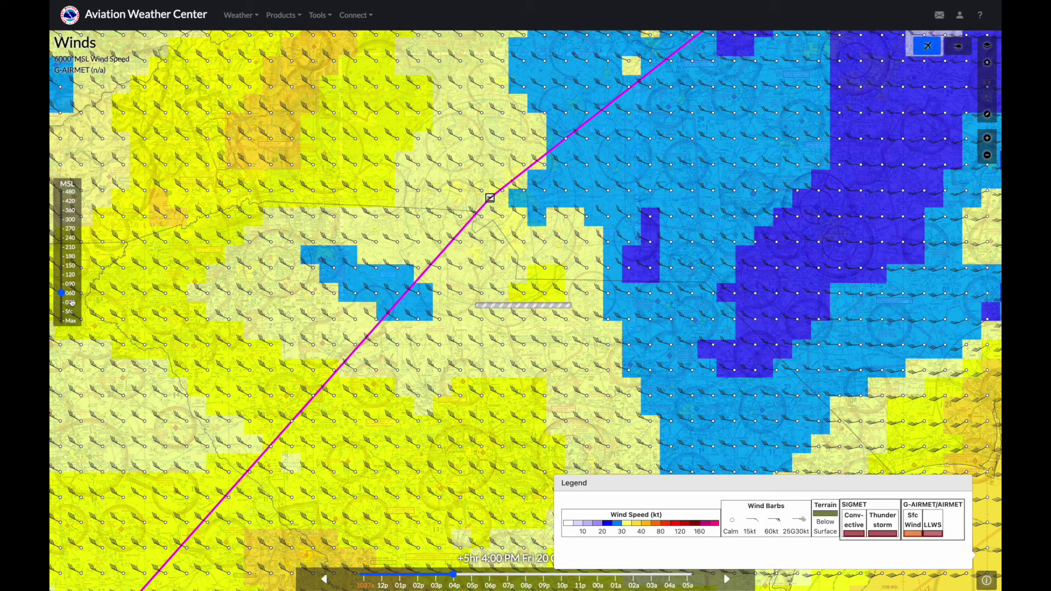
Display the Turbulence forecast map so that the whole flight path is covered
{"action": "left_click", "coordinate": [282, 15]}
{"action": "left_click", "coordinate": [248, 17]}
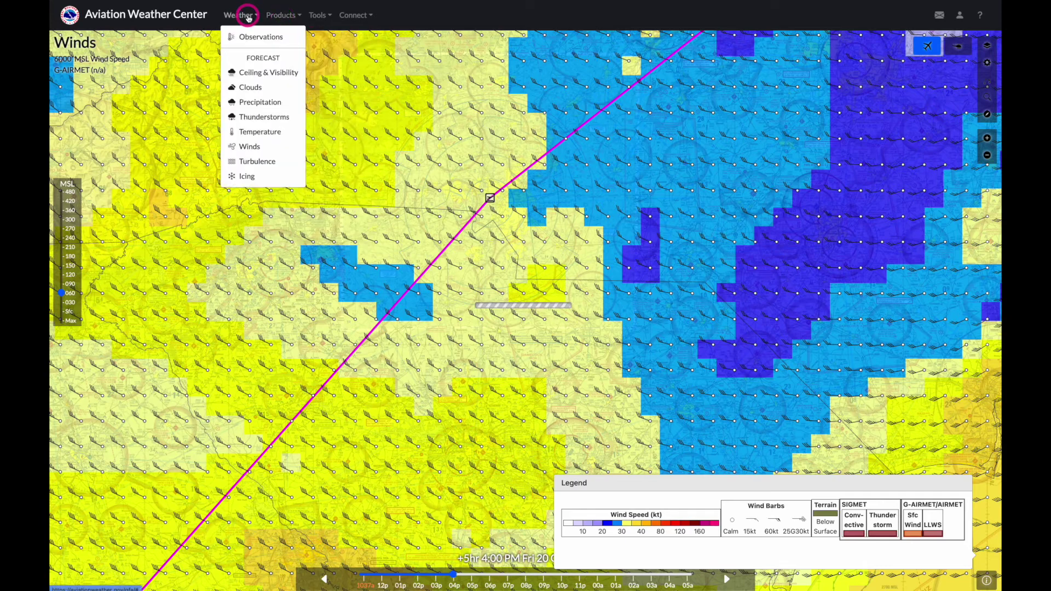
{"action": "left_click", "coordinate": [258, 160]}
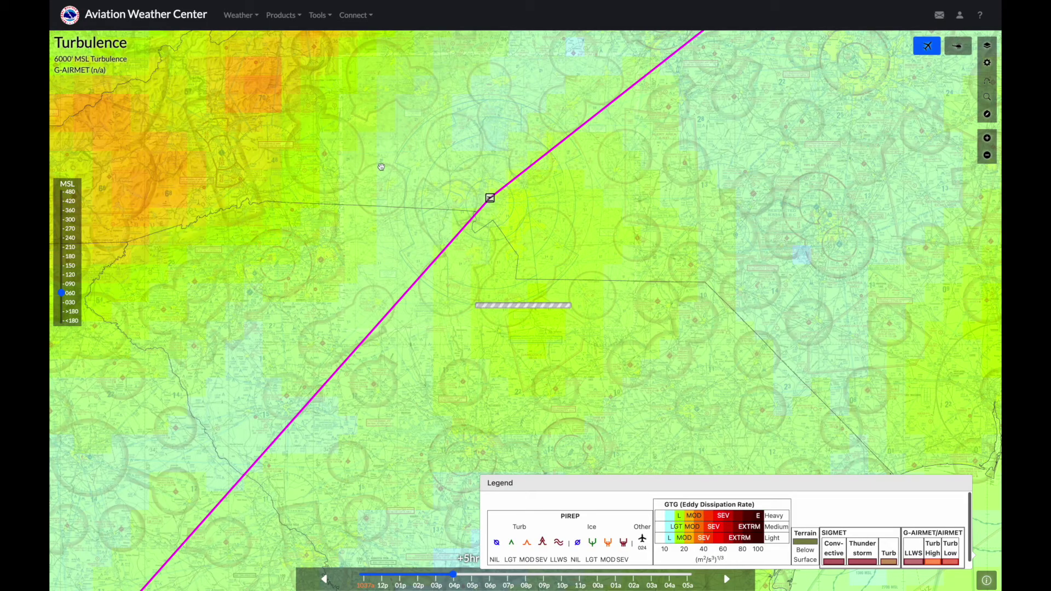
{"action": "left_click", "coordinate": [987, 155]}
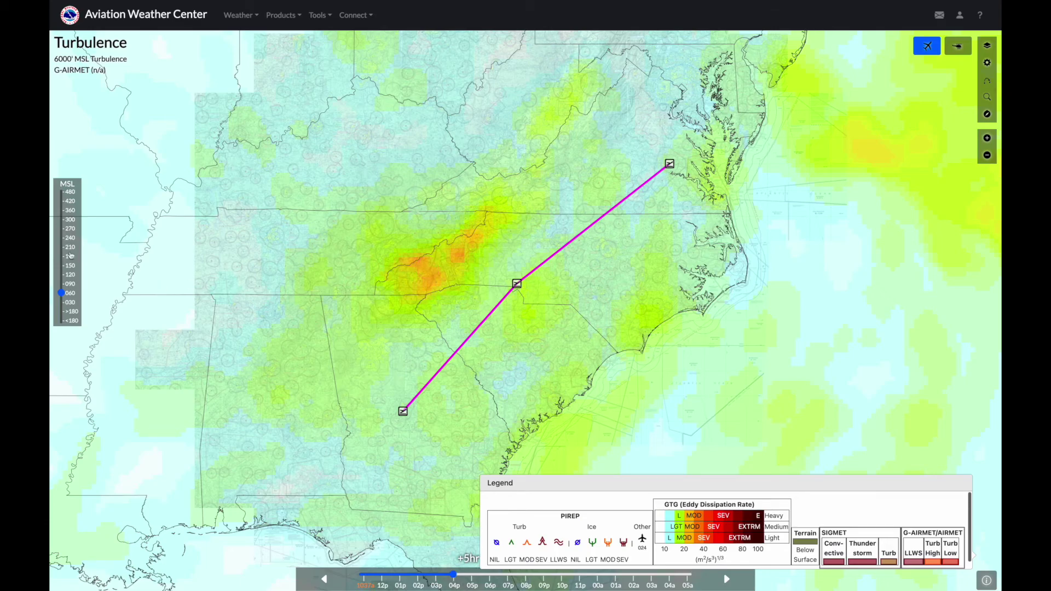
Display the Icing forecast map, view it at 2:00 PM and 1:00 PM, and set the forecast time to 3:00 PM
{"action": "left_click", "coordinate": [229, 17]}
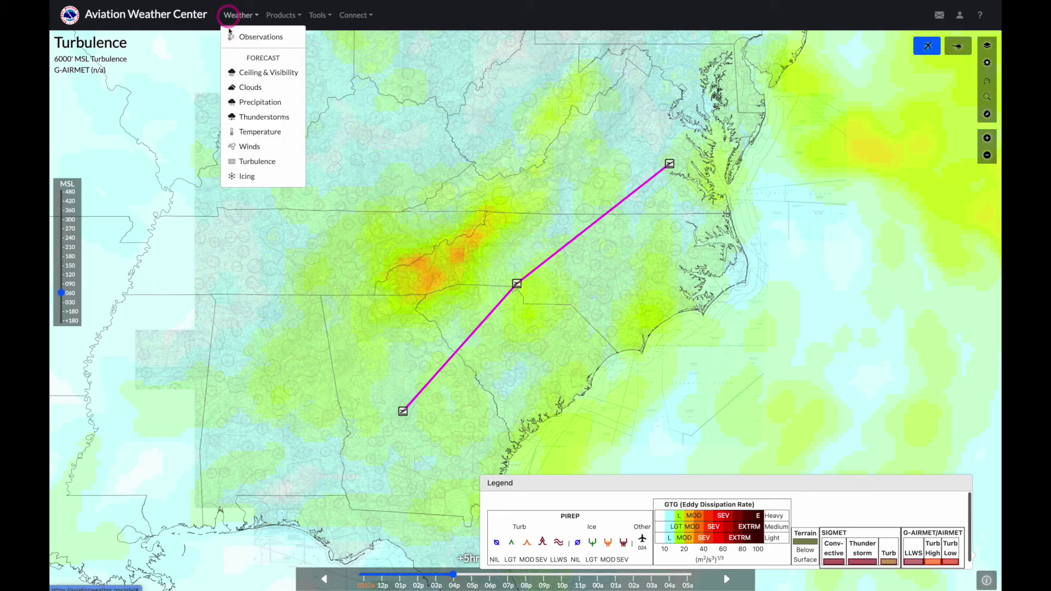
{"action": "left_click", "coordinate": [247, 175]}
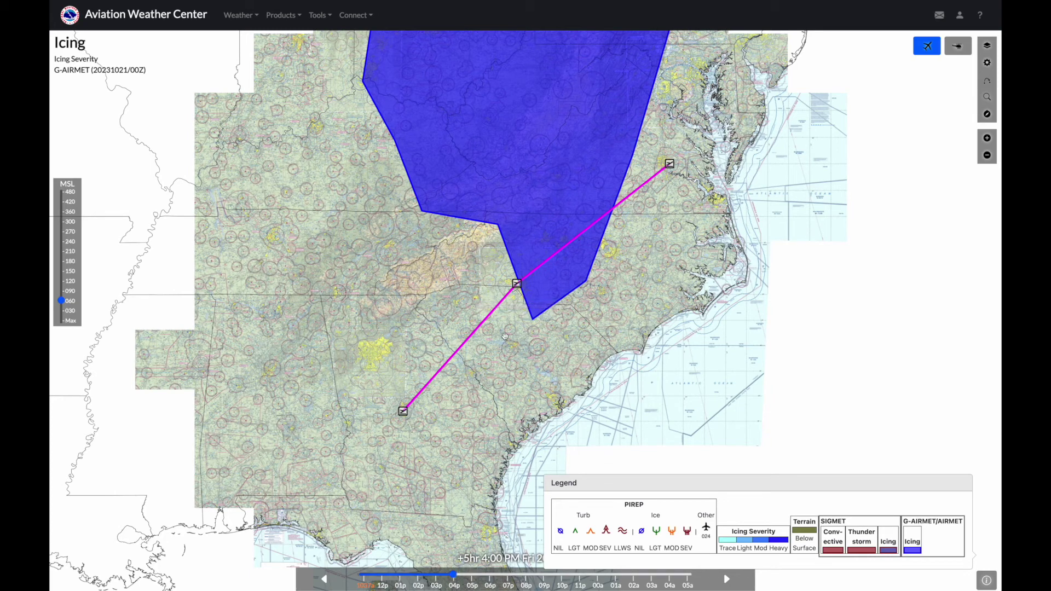
{"action": "left_click_drag", "start_coordinate": [436, 579], "coordinate": [417, 577]}
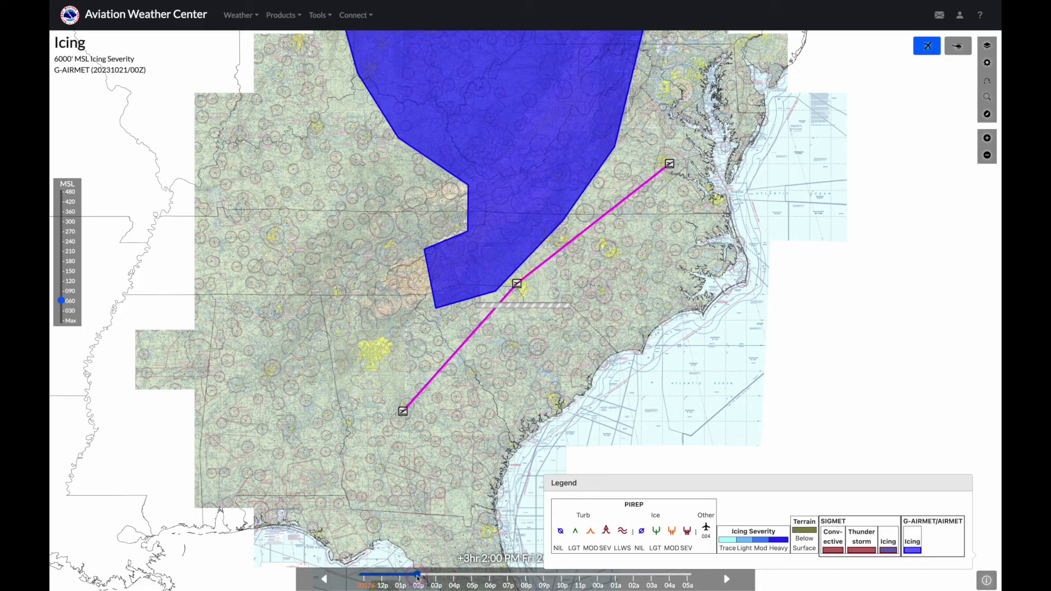
{"action": "left_click", "coordinate": [399, 578]}
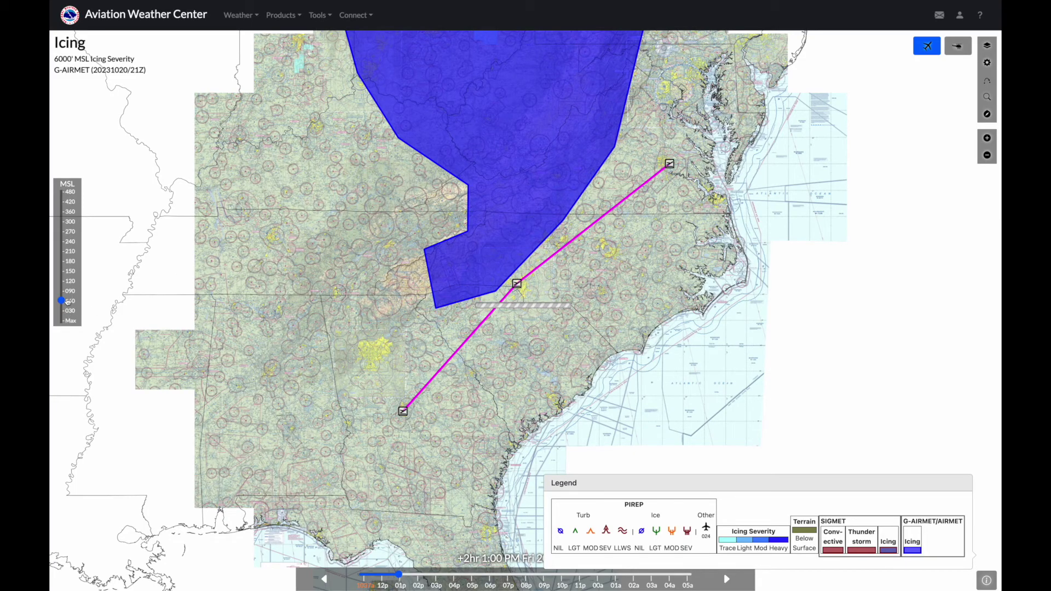
{"action": "left_click", "coordinate": [436, 575]}
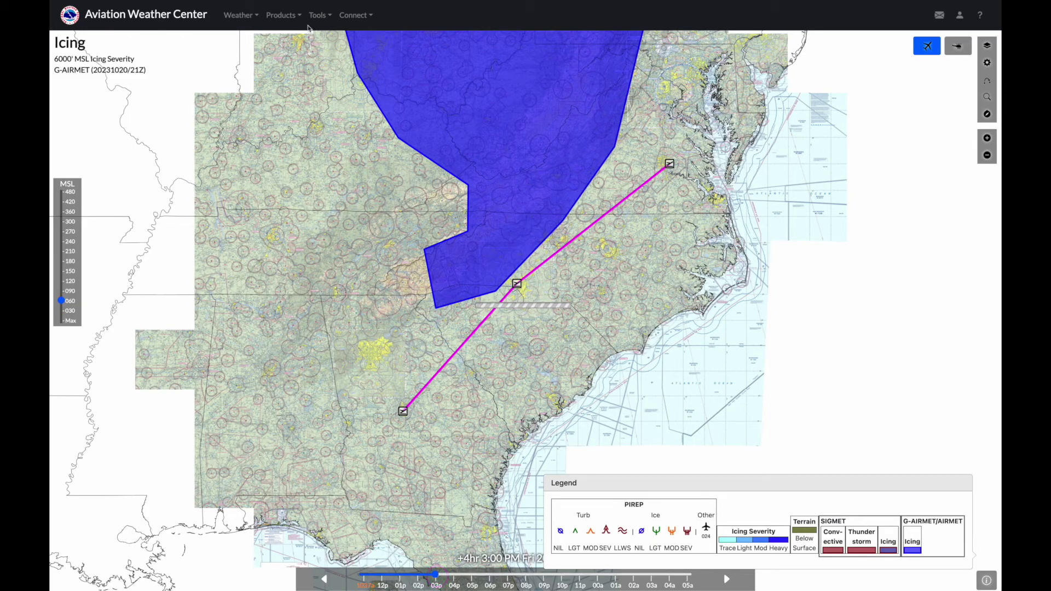
Open the METAR data product and load the METARs for KPRC with the TAF included
{"action": "left_click", "coordinate": [240, 14]}
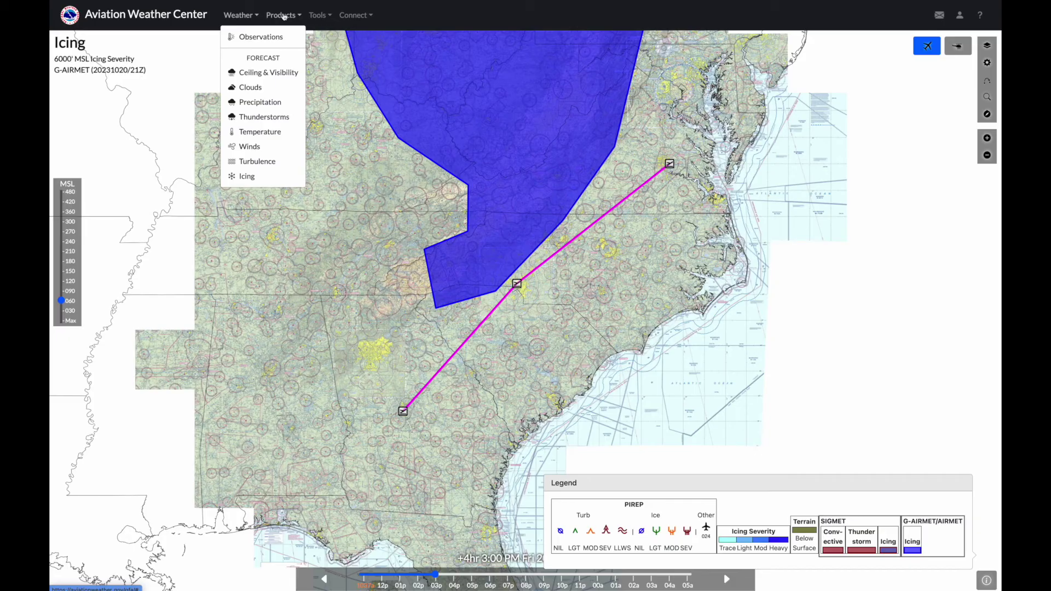
{"action": "left_click", "coordinate": [283, 16]}
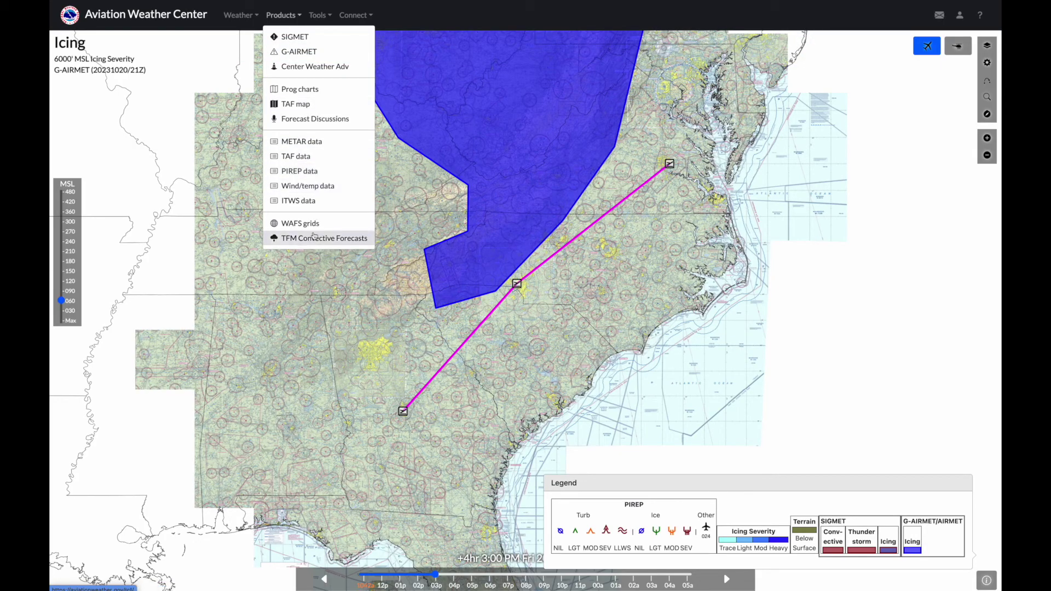
{"action": "left_click", "coordinate": [313, 141]}
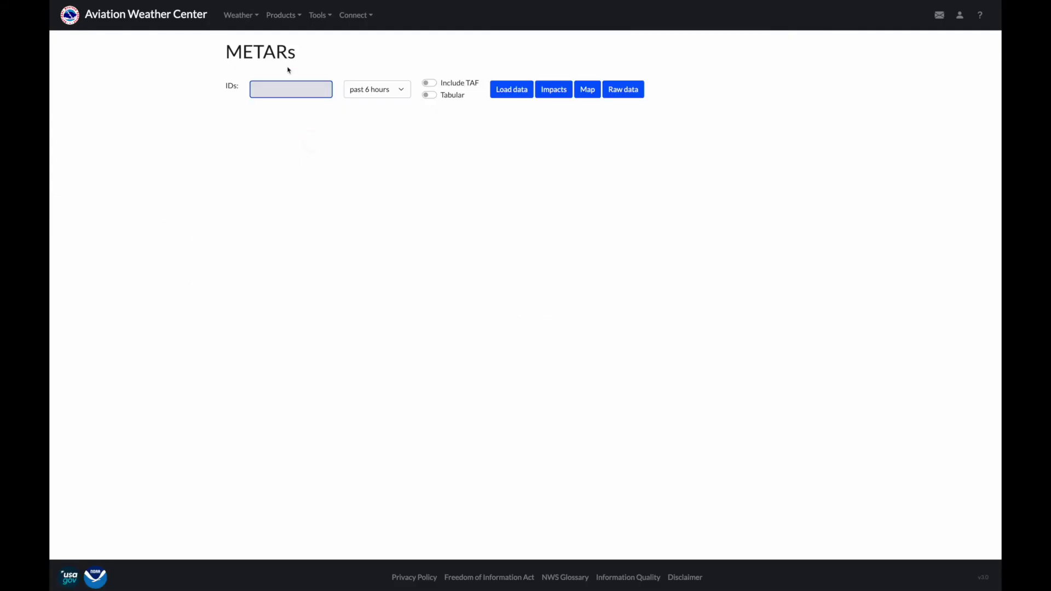
{"action": "left_click", "coordinate": [290, 87]}
{"action": "type", "text": "KPRC"}
{"action": "left_click", "coordinate": [432, 86]}
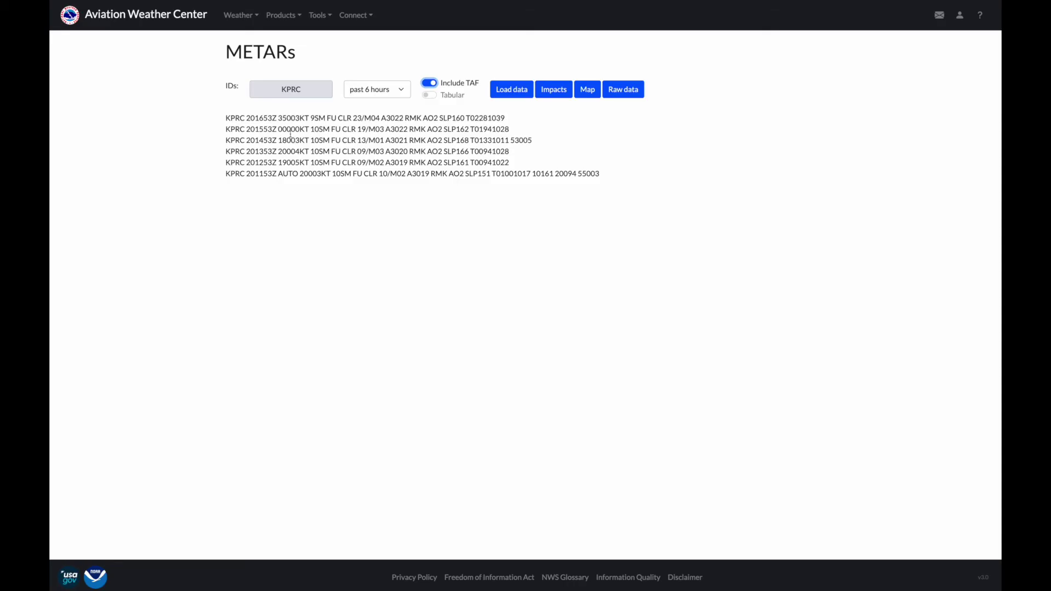
{"action": "left_click", "coordinate": [513, 93]}
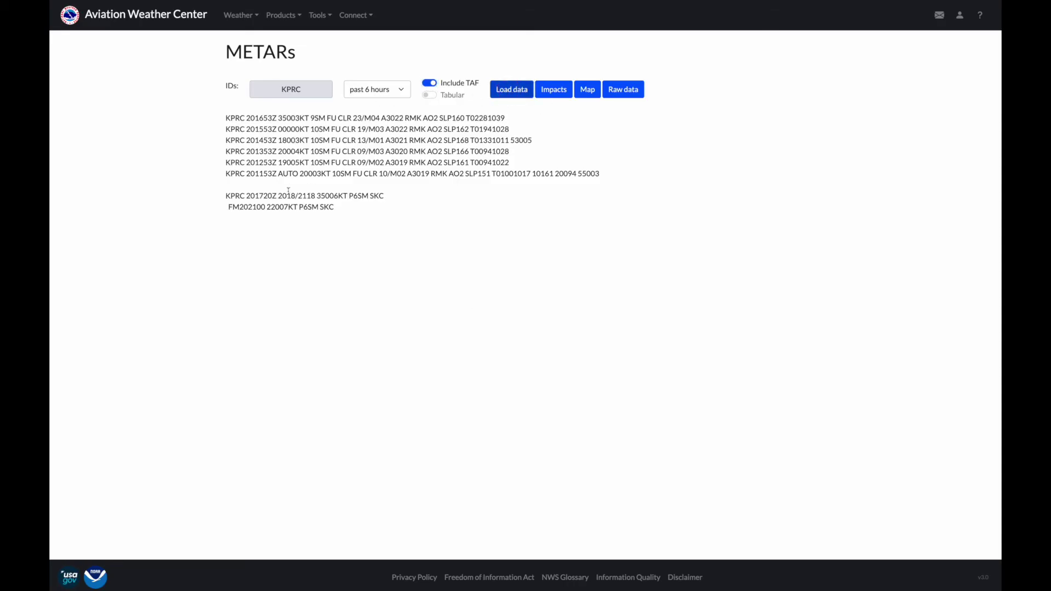
{"action": "left_click_drag", "start_coordinate": [230, 193], "coordinate": [342, 208]}
{"action": "left_click", "coordinate": [343, 209]}
Display the TAF map and read the forecast for KMCN at the flight path's southwestern end
{"action": "left_click", "coordinate": [282, 15]}
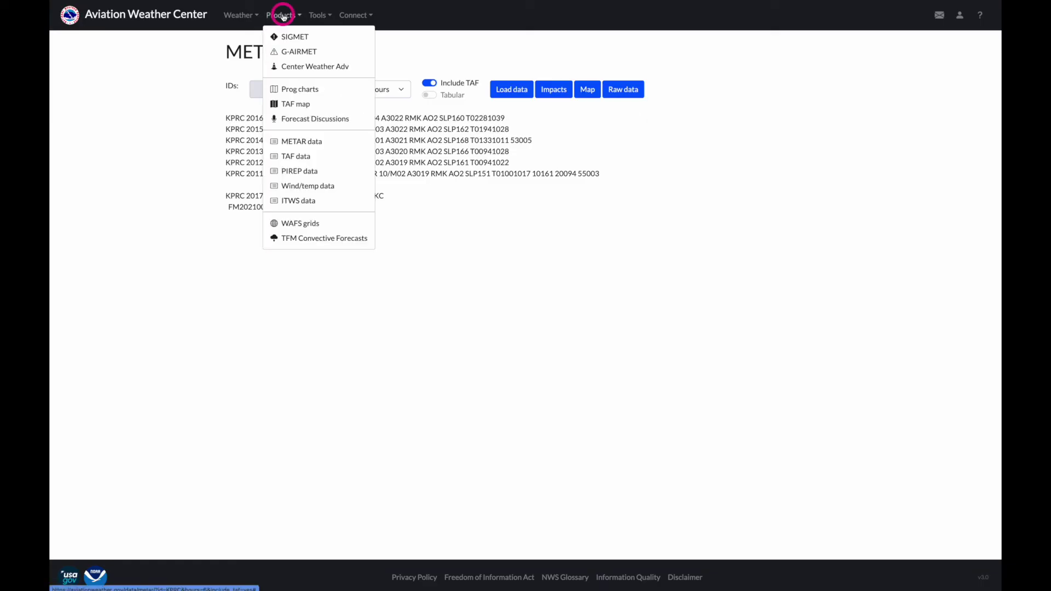
{"action": "left_click", "coordinate": [291, 106]}
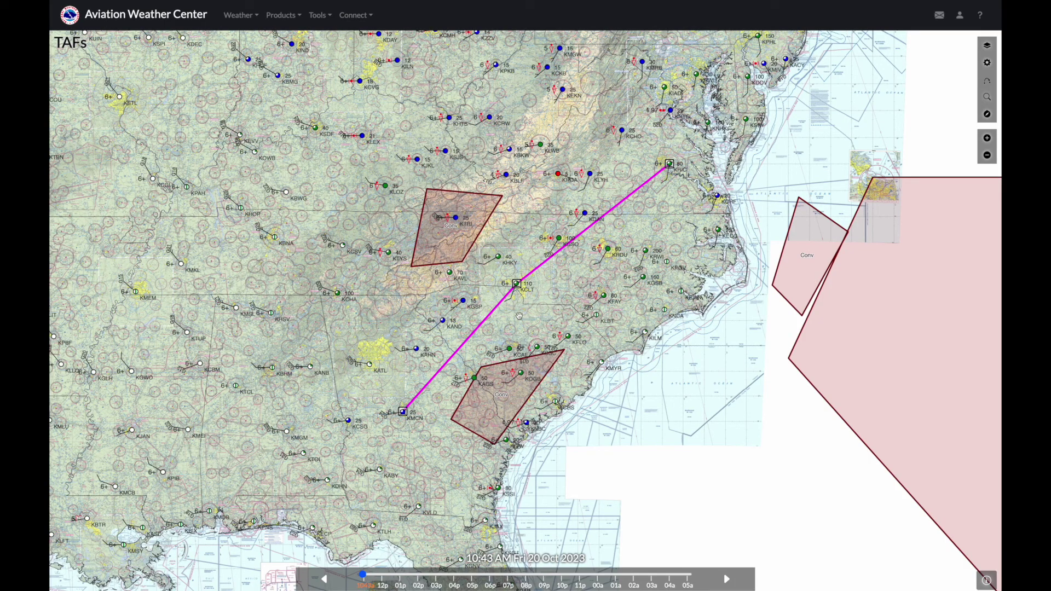
{"action": "scroll", "coordinate": [431, 420], "scroll_direction": "up", "scroll_amount": 2}
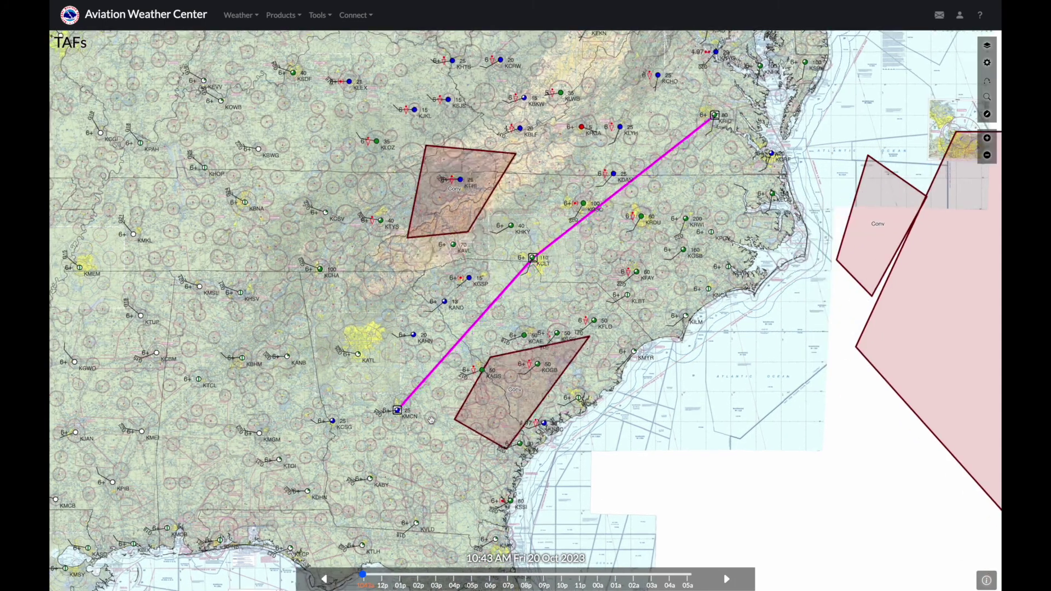
{"action": "left_click", "coordinate": [391, 409]}
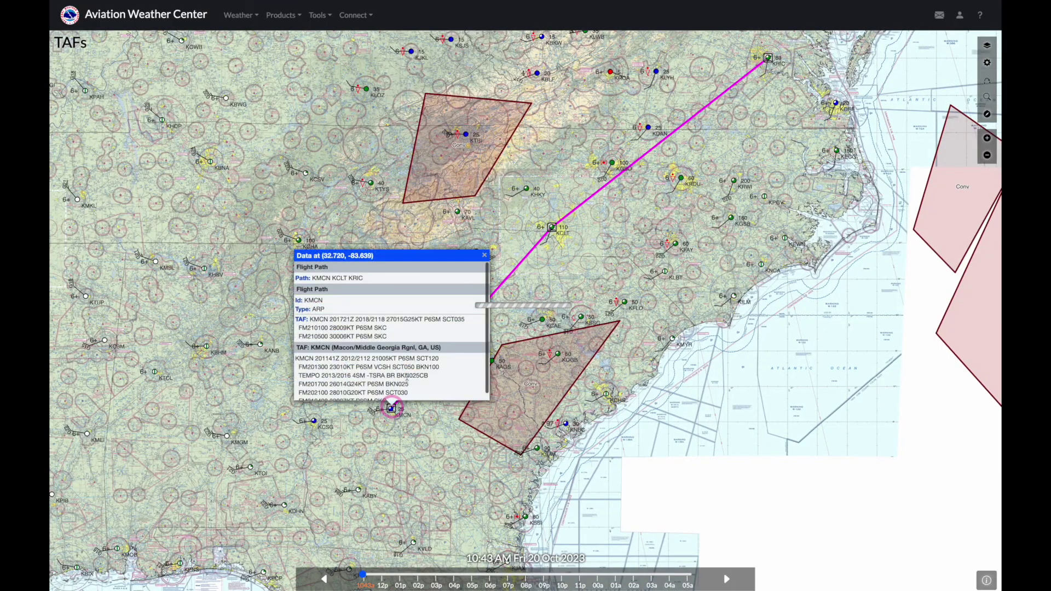
{"action": "left_click", "coordinate": [498, 267]}
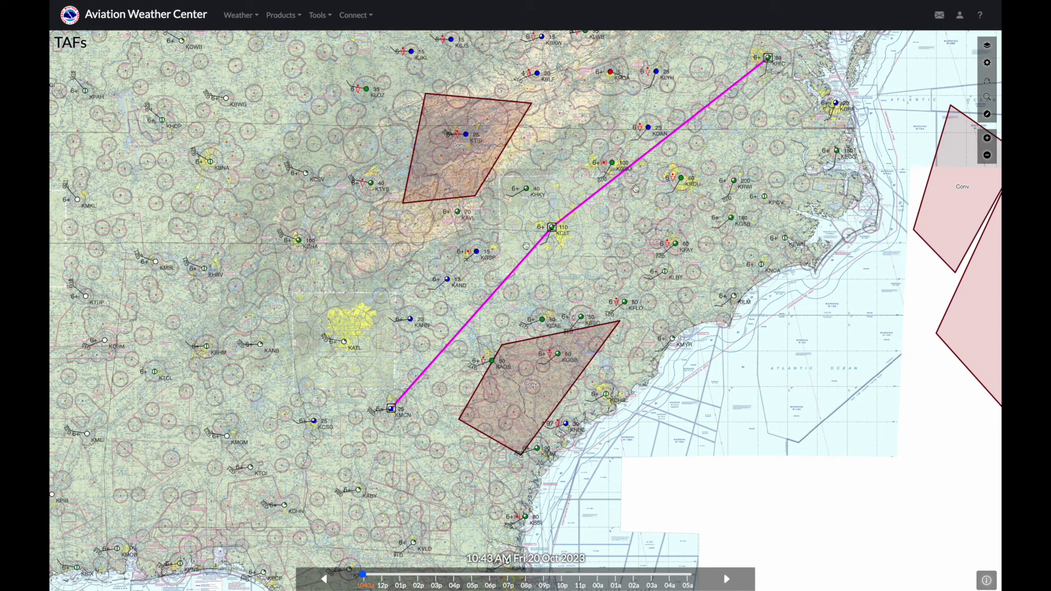
Turn on the CWA layer of the TAF map, and show the G-AIRMET layer briefly before hiding it
{"action": "left_click", "coordinate": [987, 46]}
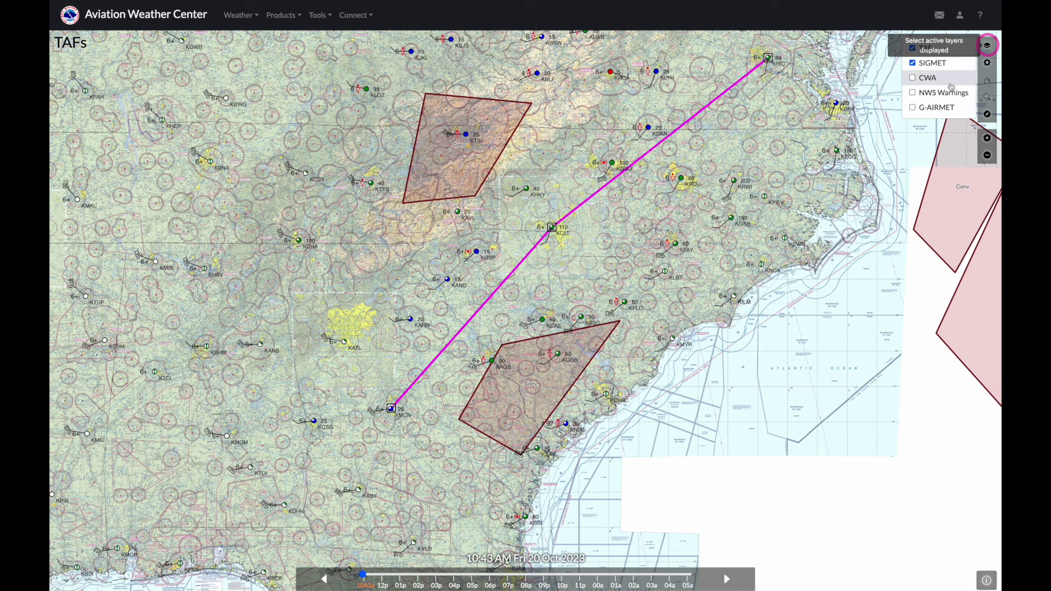
{"action": "left_click", "coordinate": [912, 78]}
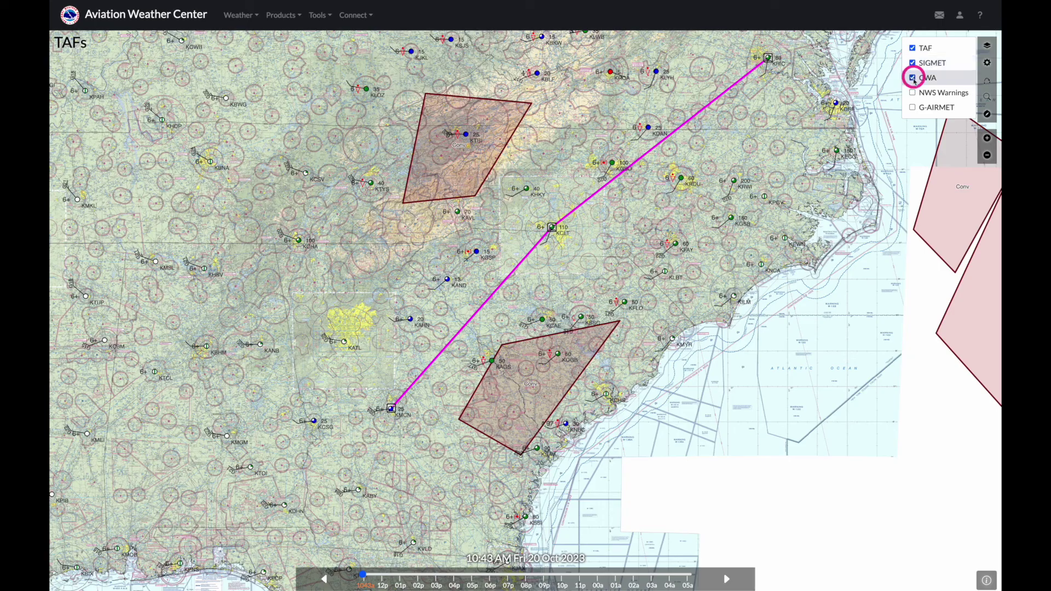
{"action": "left_click", "coordinate": [913, 108]}
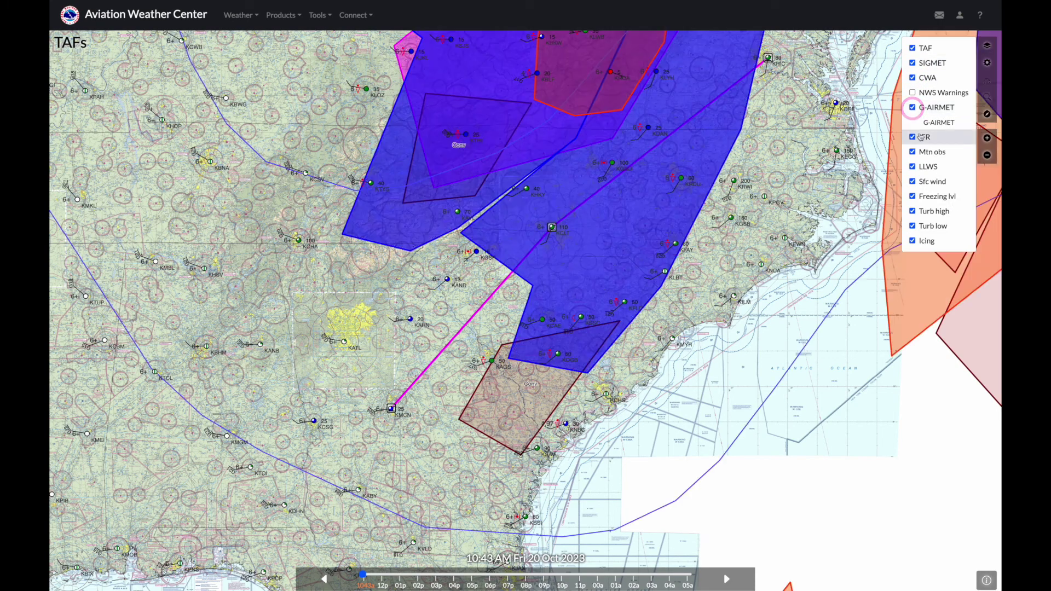
{"action": "left_click", "coordinate": [912, 107]}
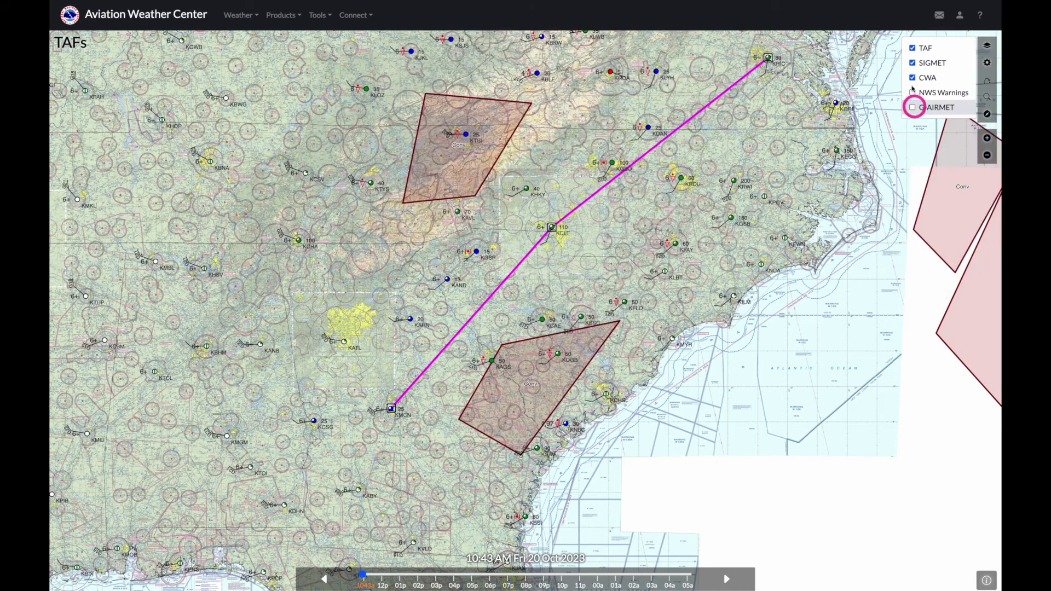
Open the PIREP data product, load the reports around KPRC, and highlight the report text for reading
{"action": "left_click", "coordinate": [283, 16]}
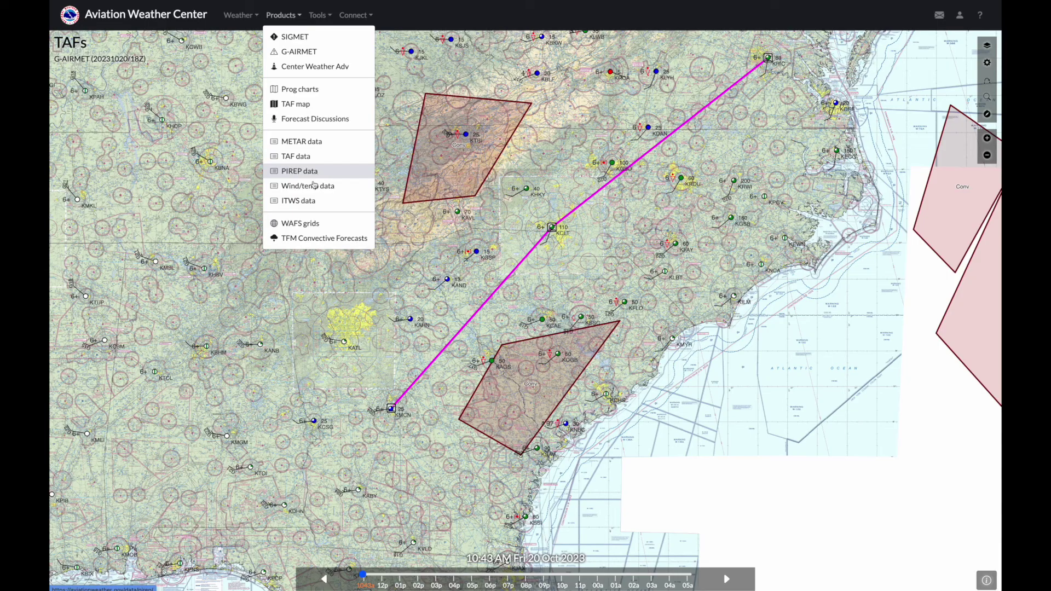
{"action": "left_click", "coordinate": [313, 172]}
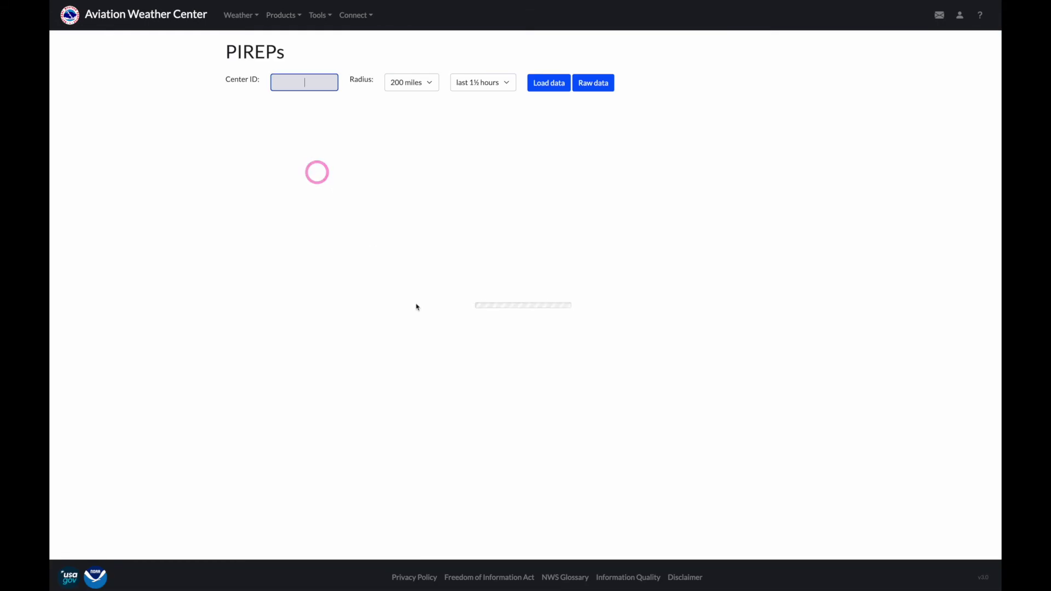
{"action": "left_click", "coordinate": [318, 77]}
{"action": "type", "text": "KPRC"}
{"action": "left_click", "coordinate": [554, 88]}
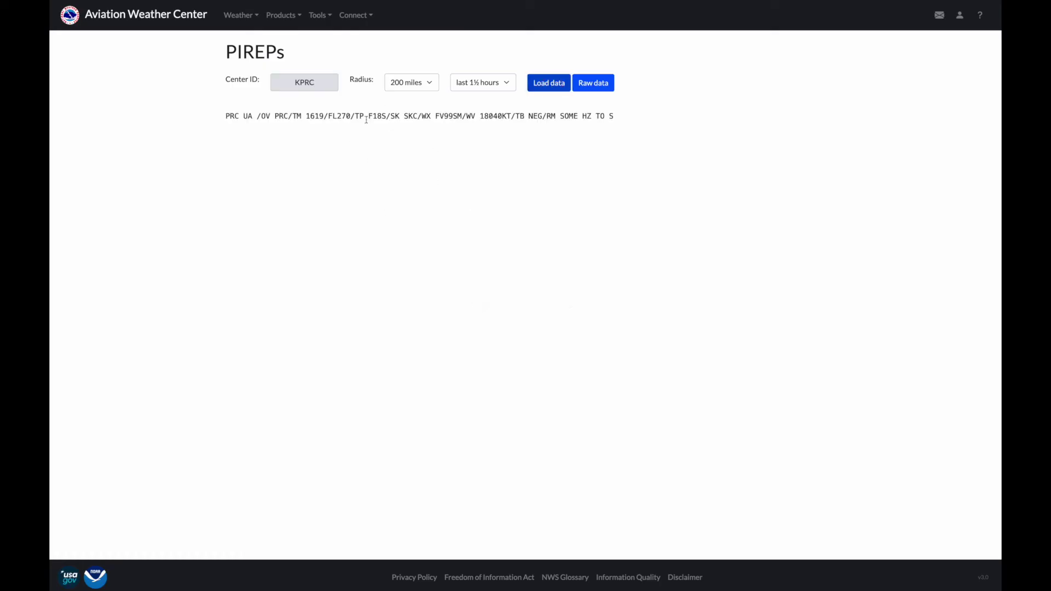
{"action": "left_click", "coordinate": [241, 15]}
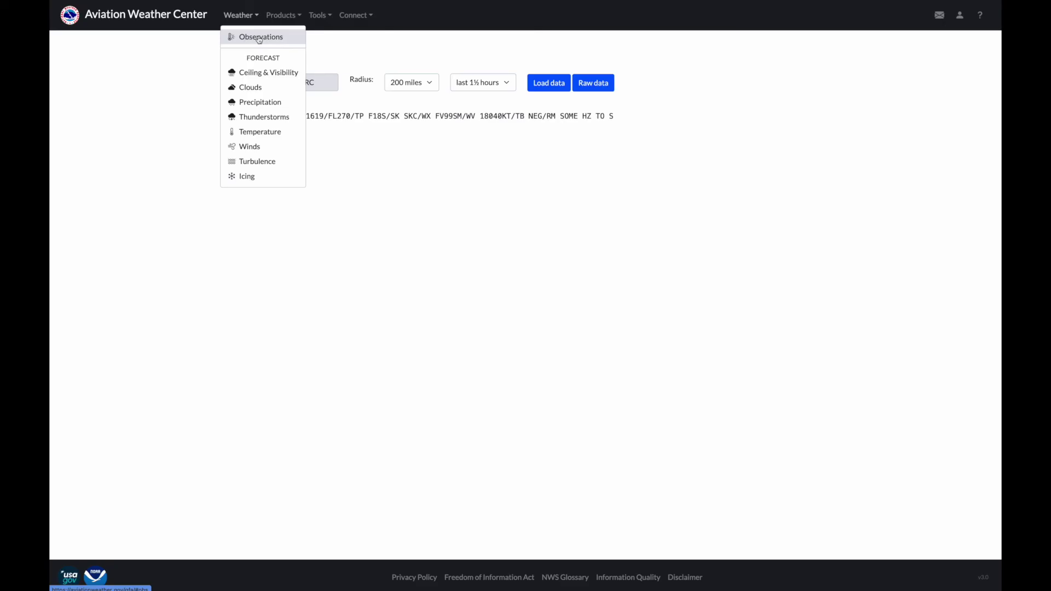
{"action": "left_click", "coordinate": [399, 130]}
{"action": "left_click_drag", "start_coordinate": [227, 116], "coordinate": [599, 144]}
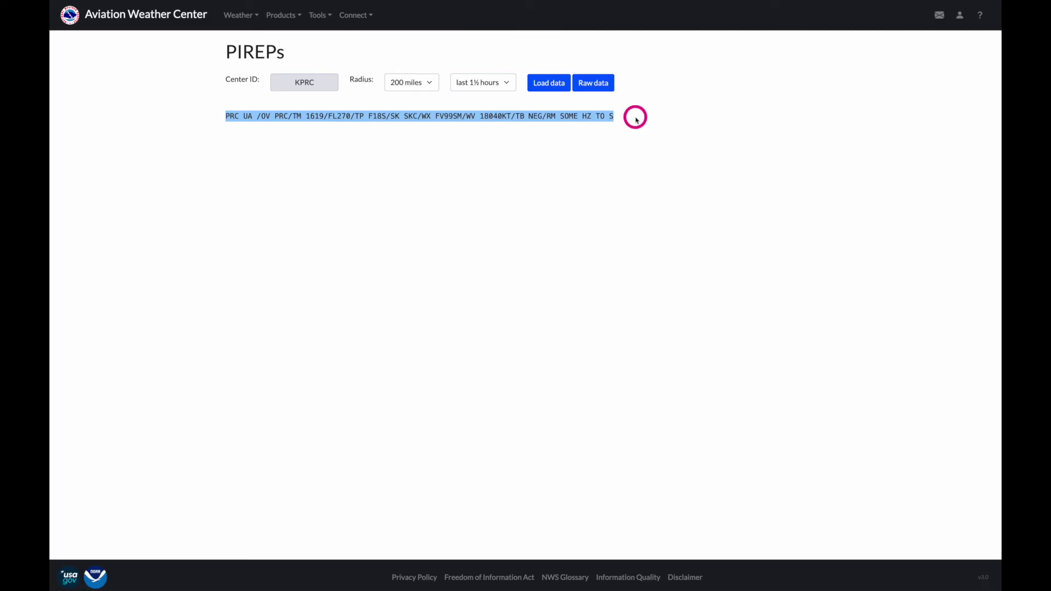
Open the wind and temperature data product and load the forecast table for the West Pacific region
{"action": "left_click", "coordinate": [282, 16]}
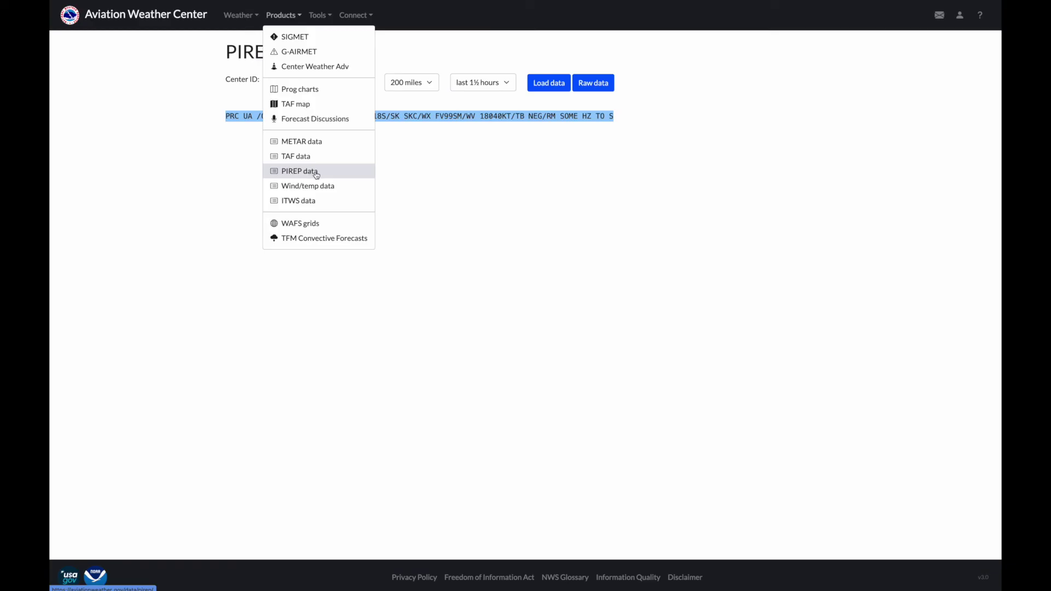
{"action": "left_click", "coordinate": [302, 187]}
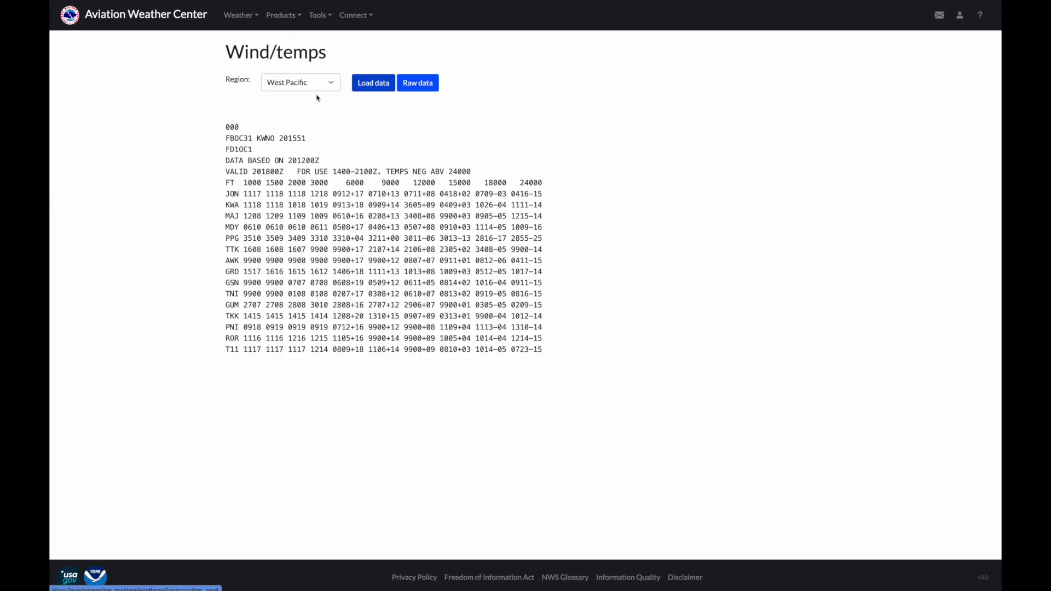
{"action": "left_click", "coordinate": [283, 15]}
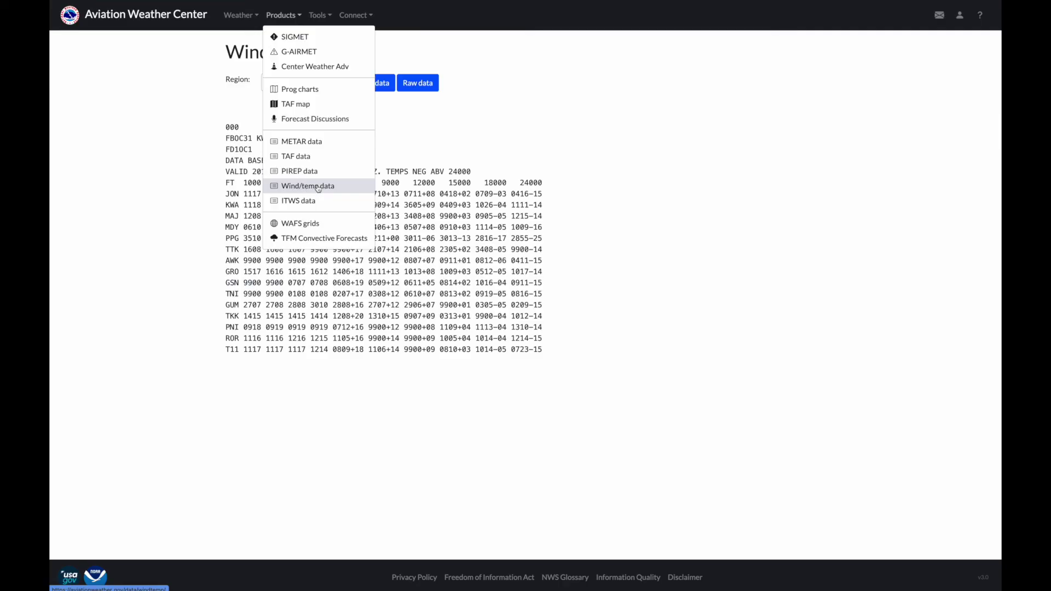
{"action": "left_click", "coordinate": [466, 191]}
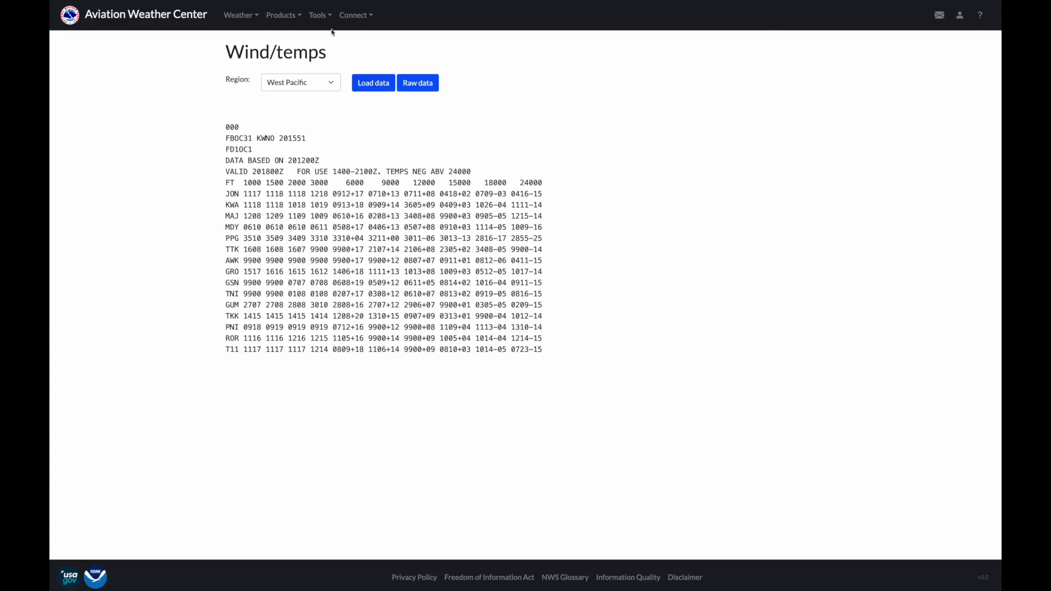
{"action": "left_click", "coordinate": [318, 15]}
{"action": "left_click", "coordinate": [282, 15]}
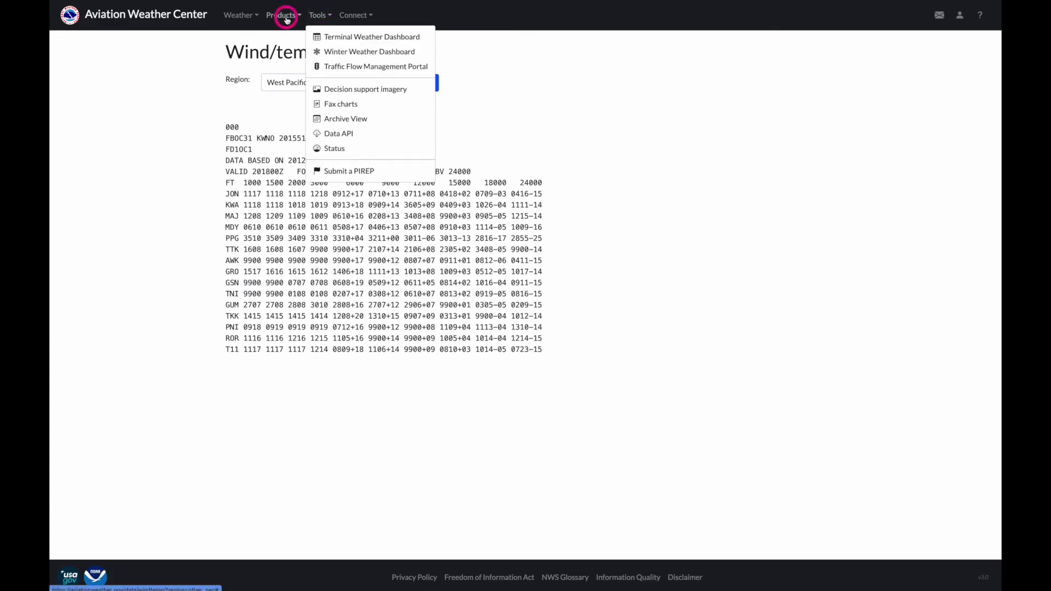
{"action": "left_click", "coordinate": [255, 16]}
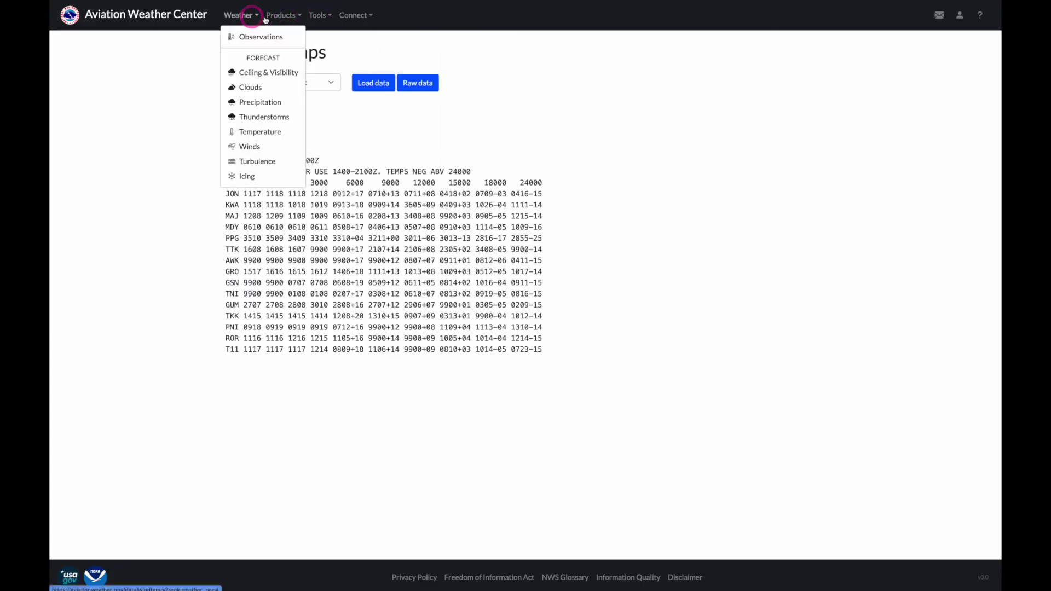
{"action": "left_click", "coordinate": [283, 15]}
{"action": "left_click", "coordinate": [319, 15]}
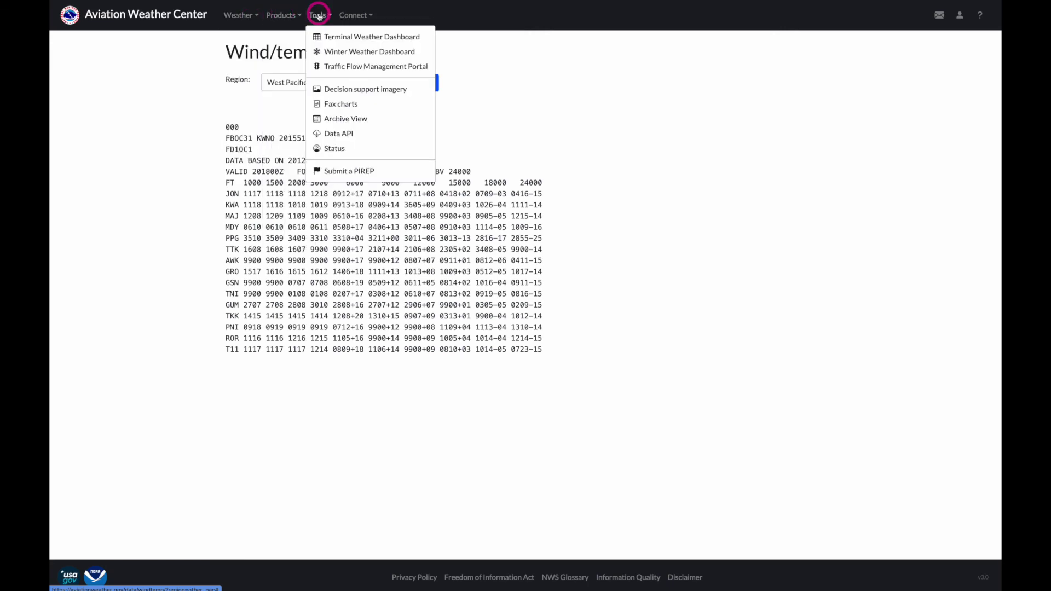